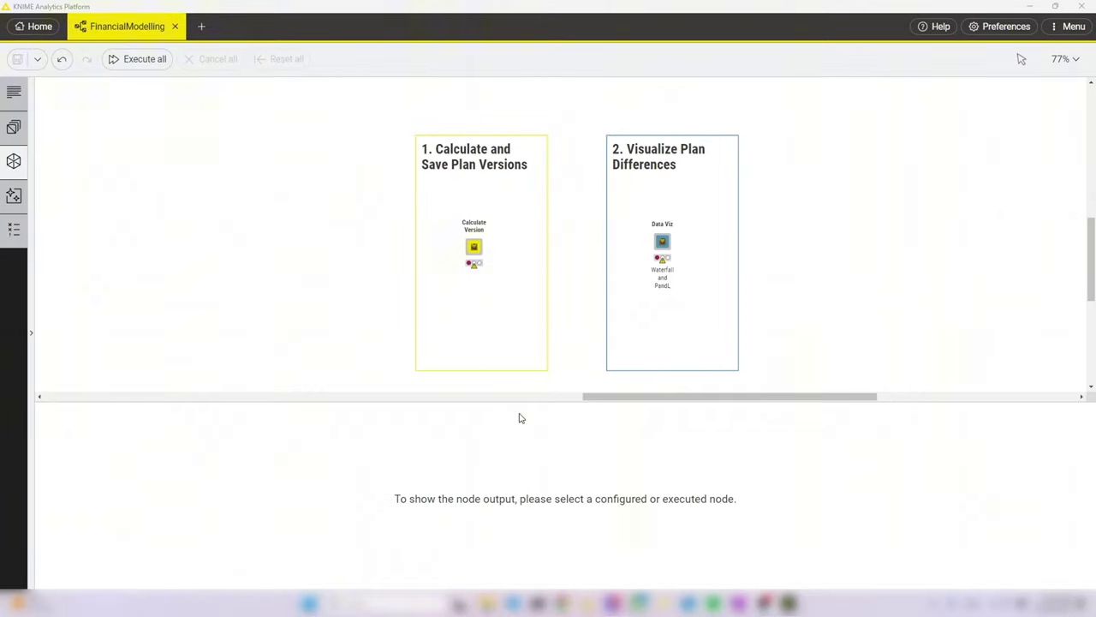
# - Open the Calculate Version view and choose Input.xlsx as the input workbook
pyautogui.moveTo(473, 249)
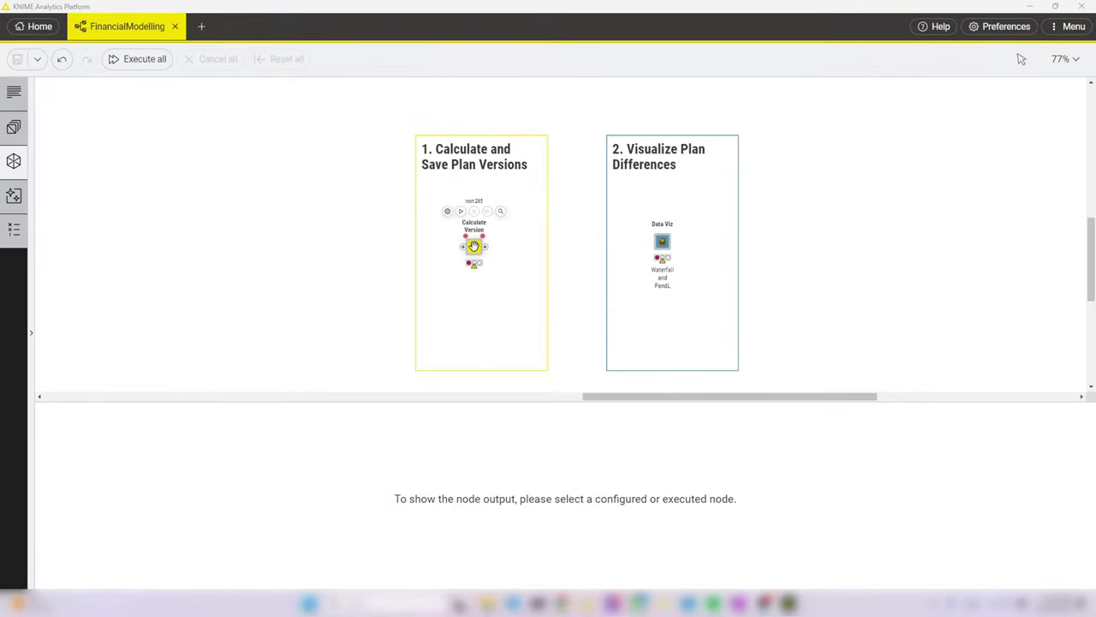
pyautogui.click(474, 245)
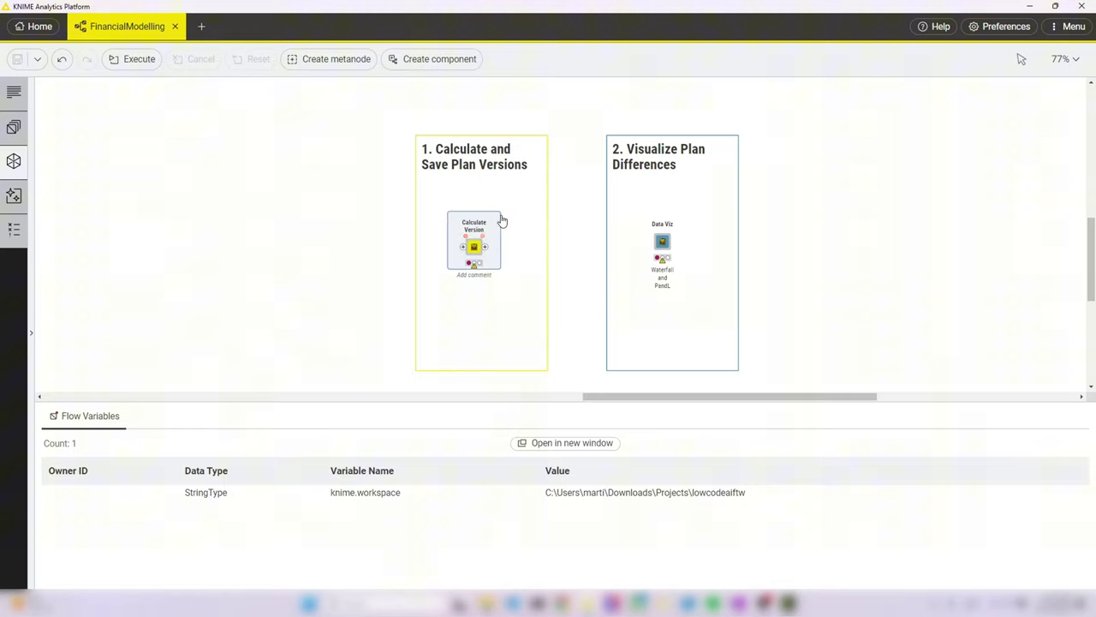
pyautogui.click(501, 211)
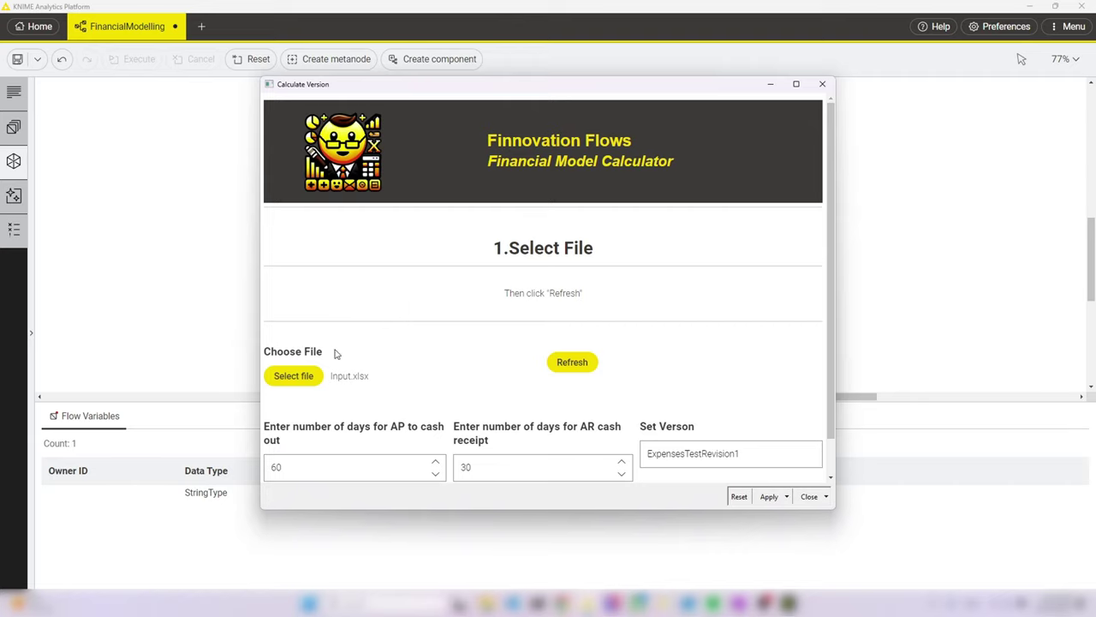
pyautogui.click(294, 378)
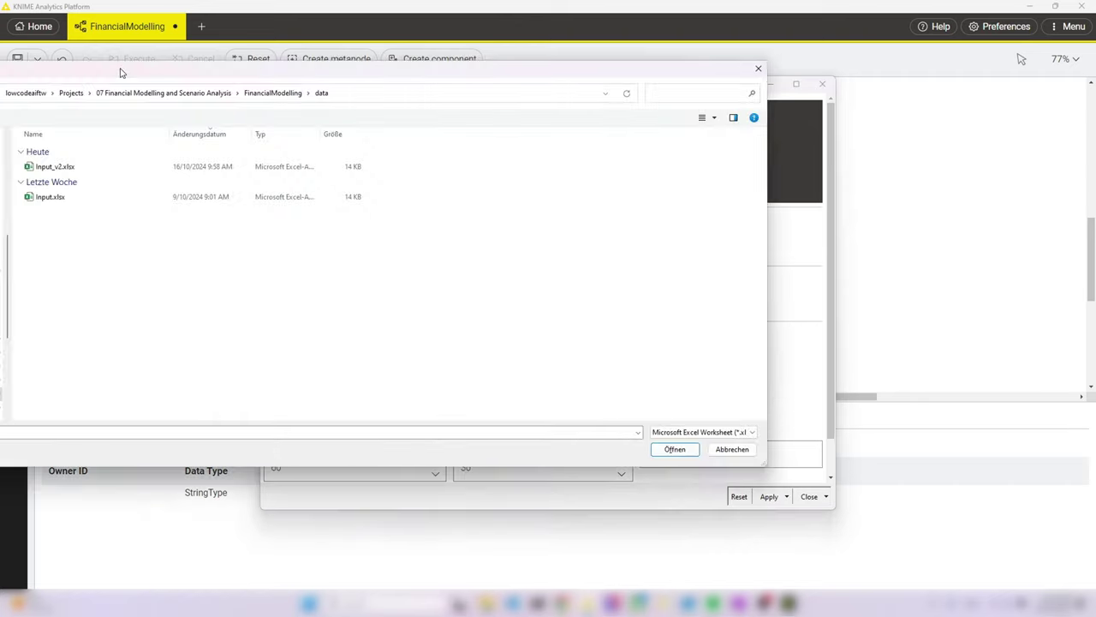
pyautogui.click(53, 202)
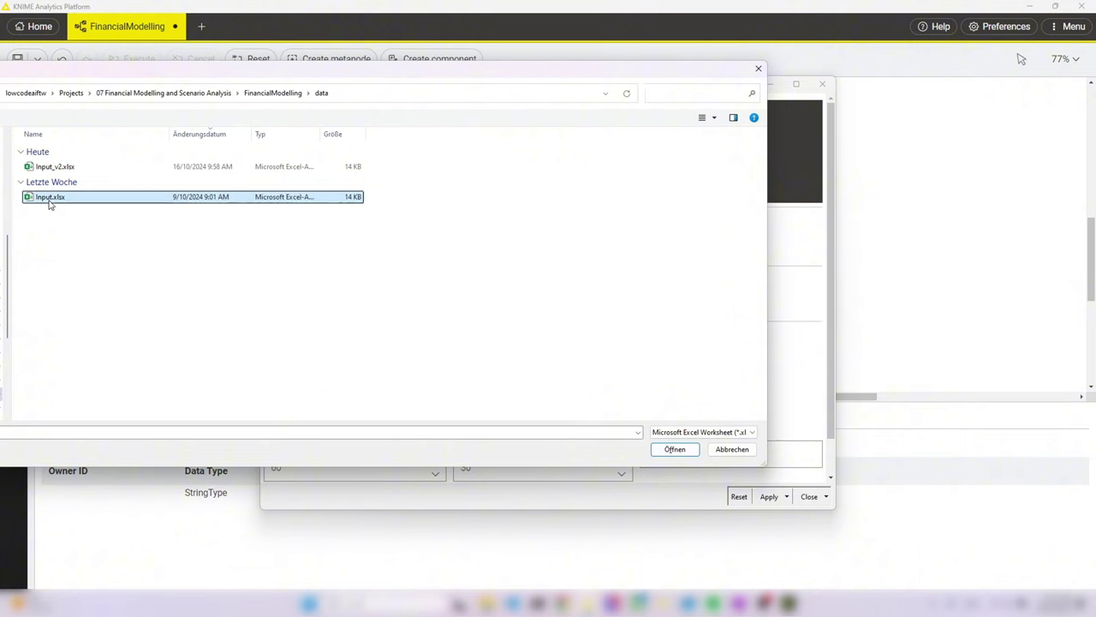
pyautogui.click(694, 450)
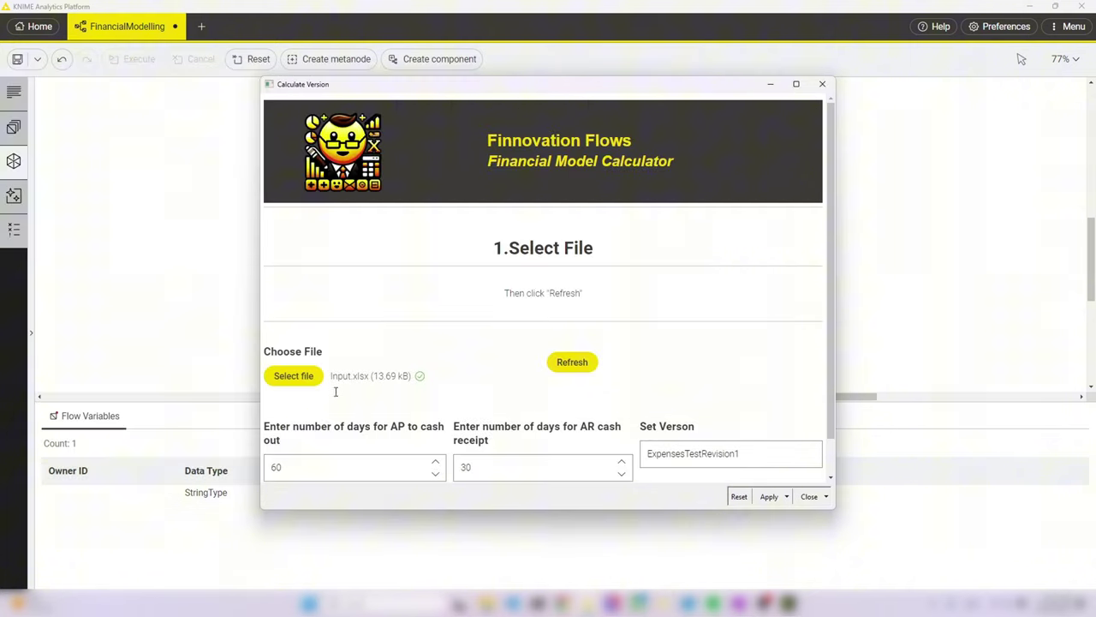
# - Set AP days to 40, name the version FirstBusinessPlanVersion, and recalculate the model
pyautogui.scroll(-1, 628, 363)
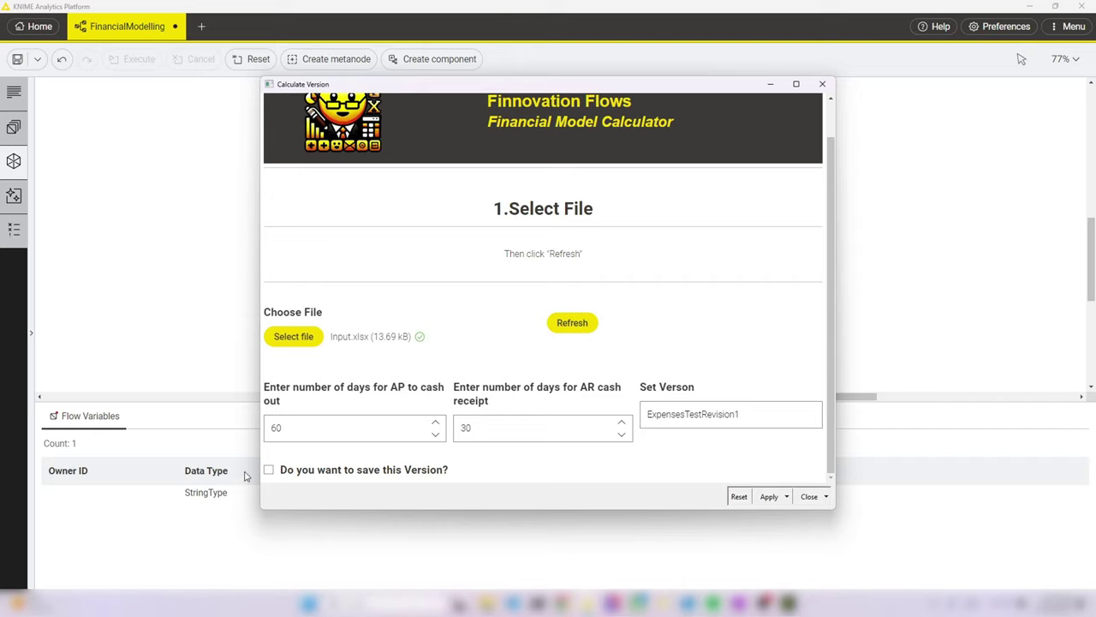
pyautogui.doubleClick(274, 427)
pyautogui.write('40')
pyautogui.doubleClick(728, 413)
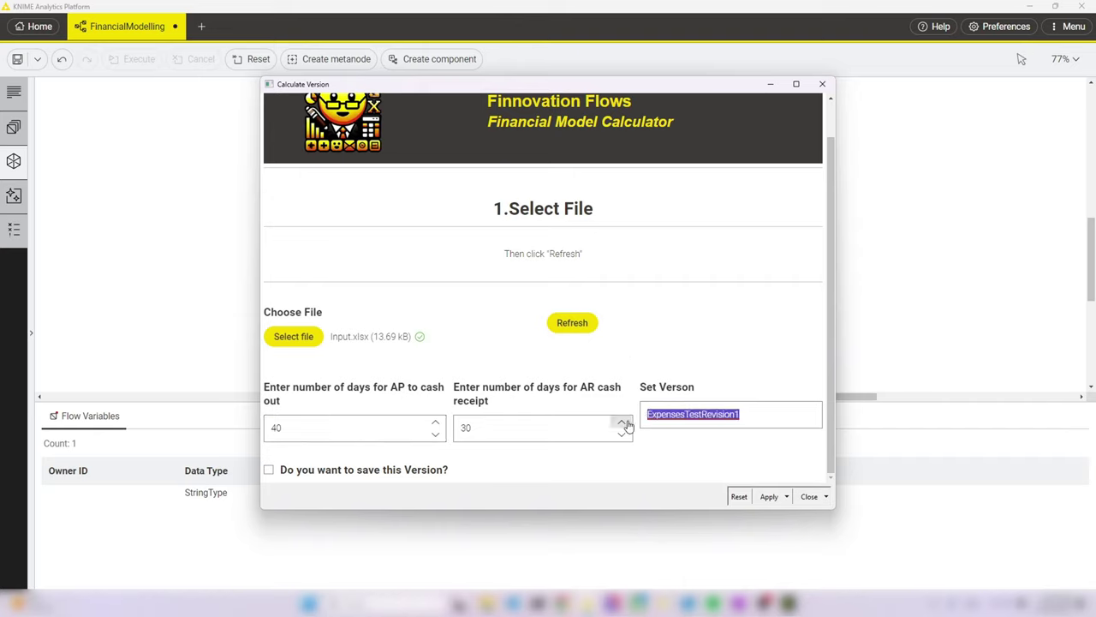
pyautogui.write('FirstB')
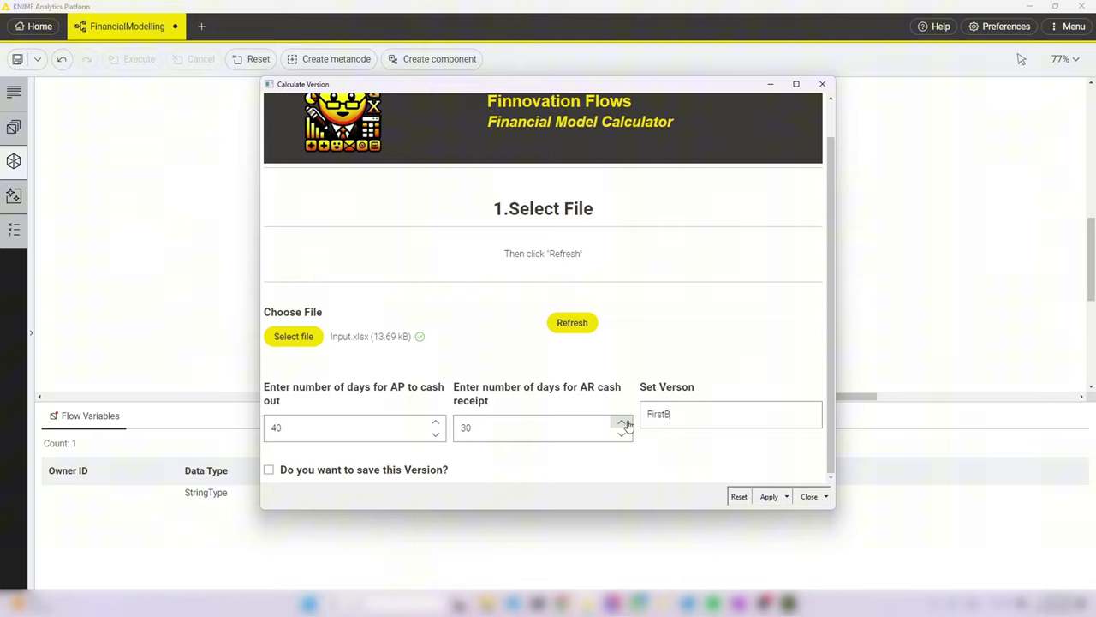
pyautogui.write('usinessPlanVersion')
pyautogui.click(580, 325)
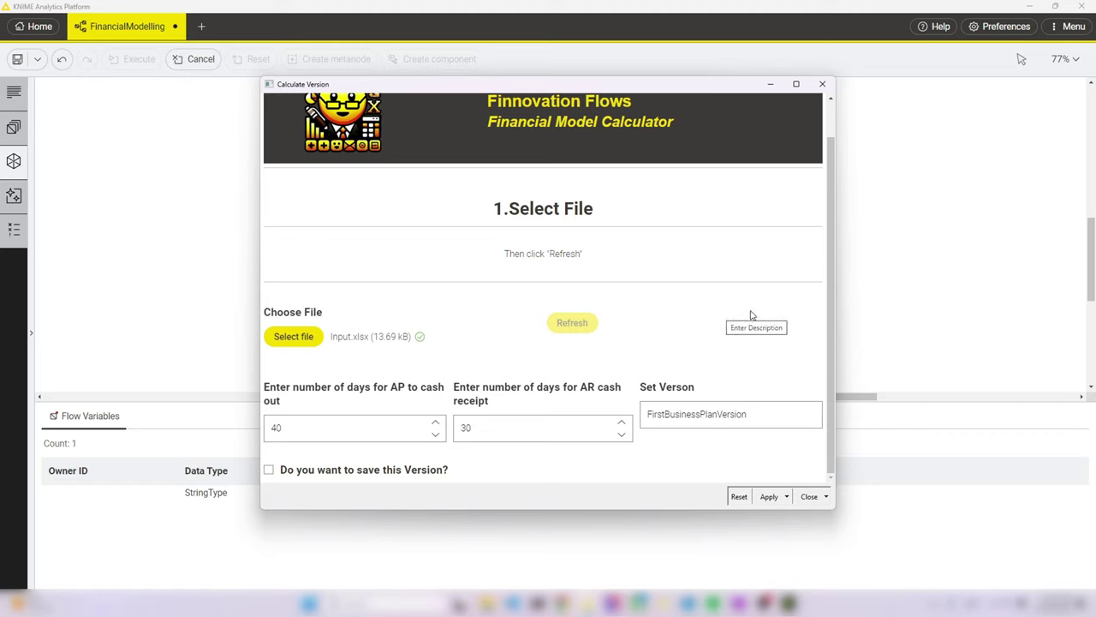
pyautogui.click(795, 84)
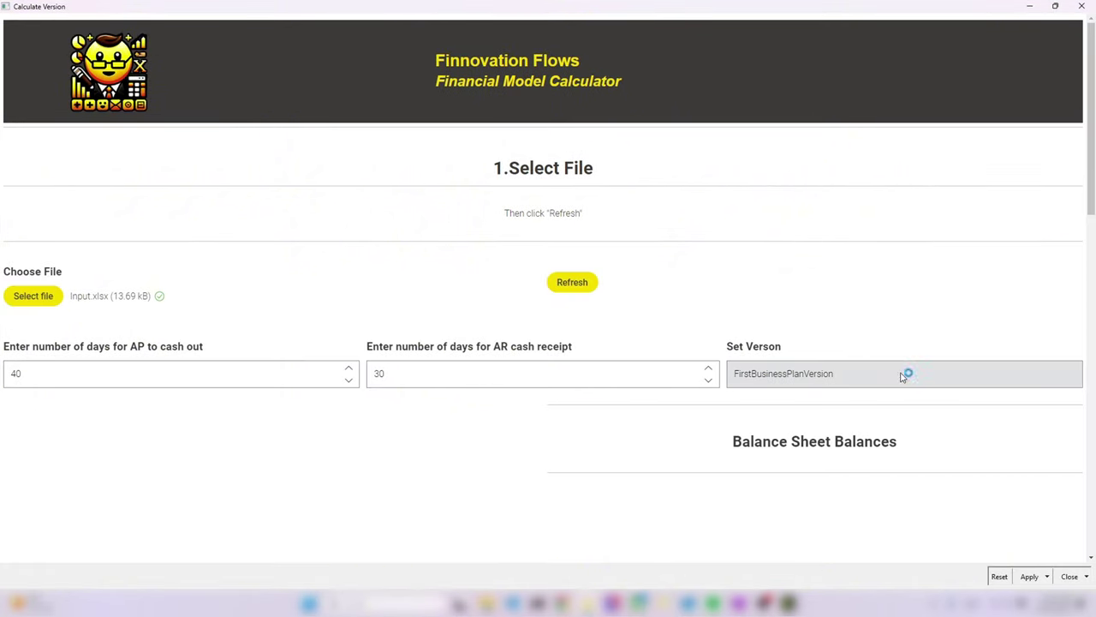
pyautogui.scroll(-2, 903, 372)
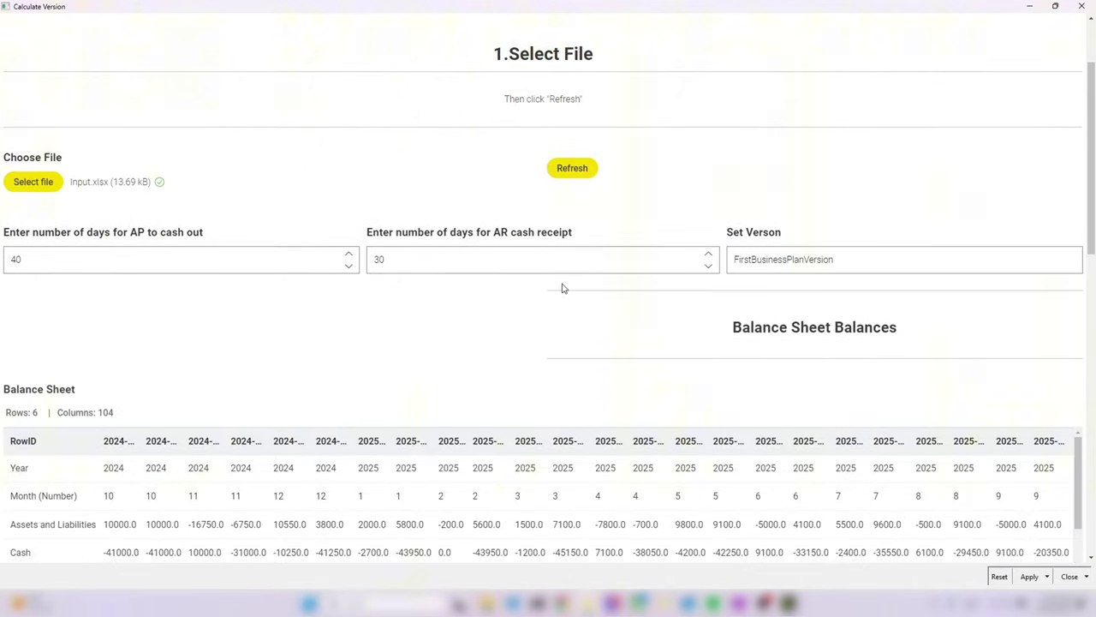
pyautogui.scroll(-2, 562, 289)
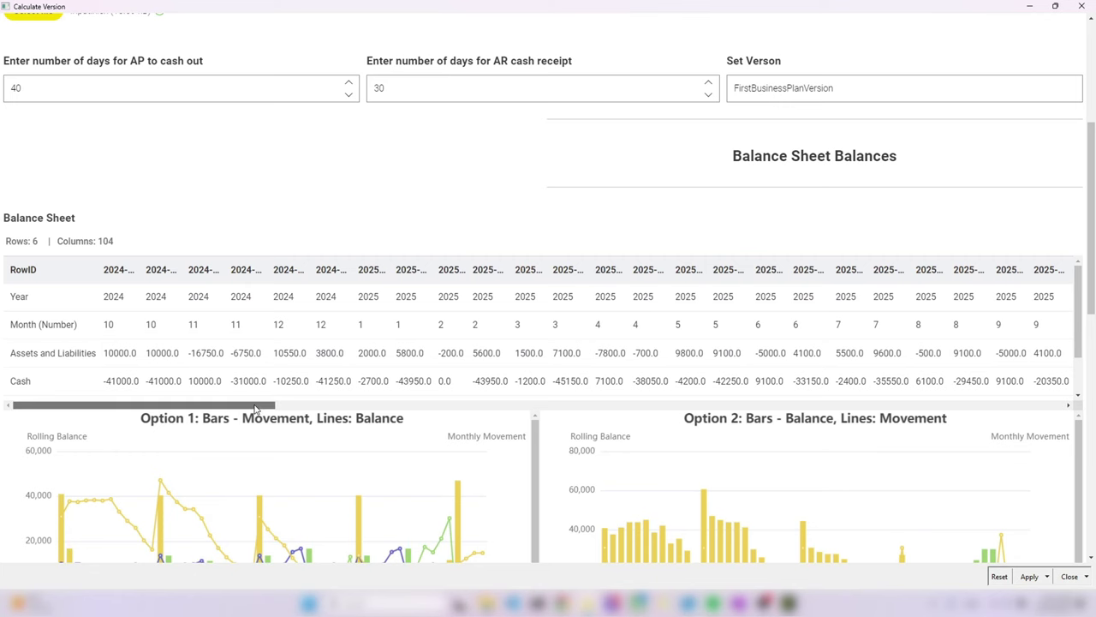
pyautogui.moveTo(254, 408); pyautogui.dragTo(236, 380)
pyautogui.scroll(-2, 237, 379)
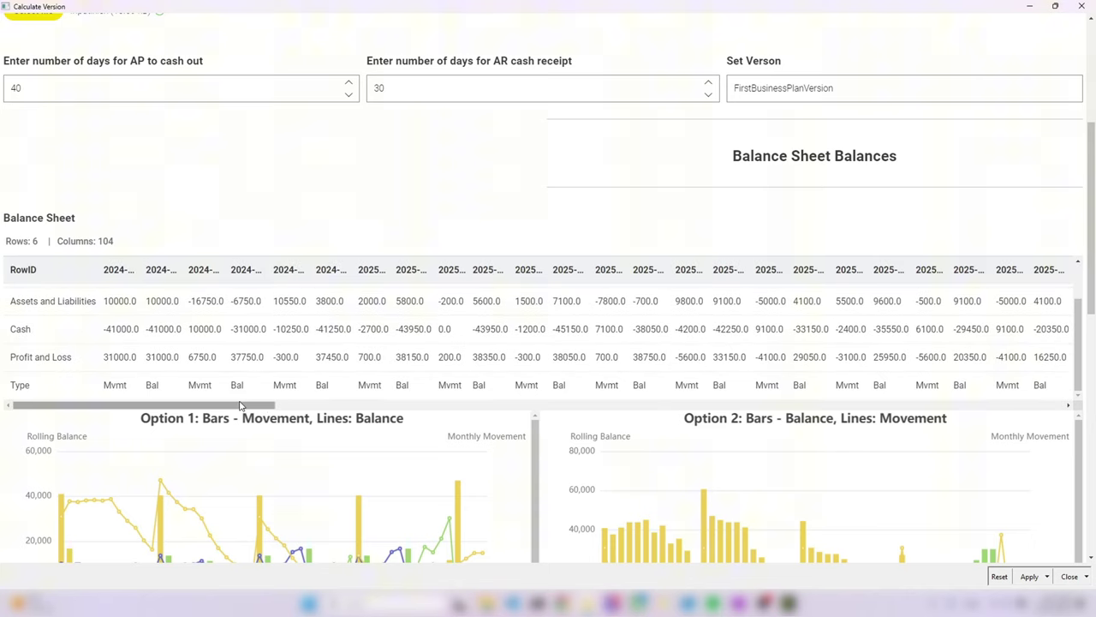
pyautogui.scroll(-3, 568, 397)
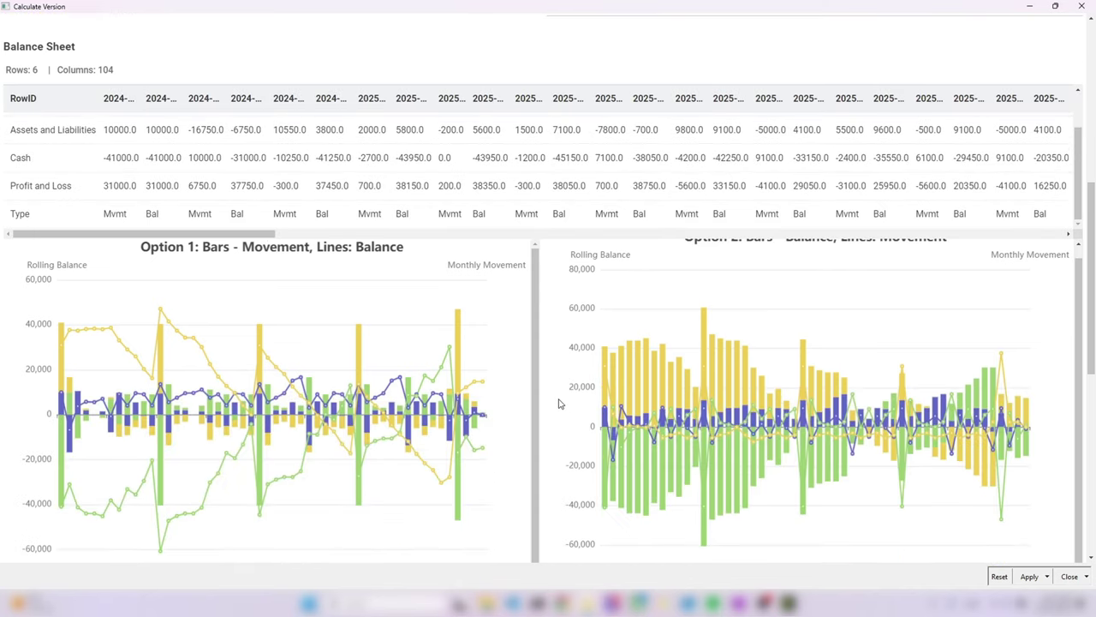
pyautogui.scroll(-1, 558, 403)
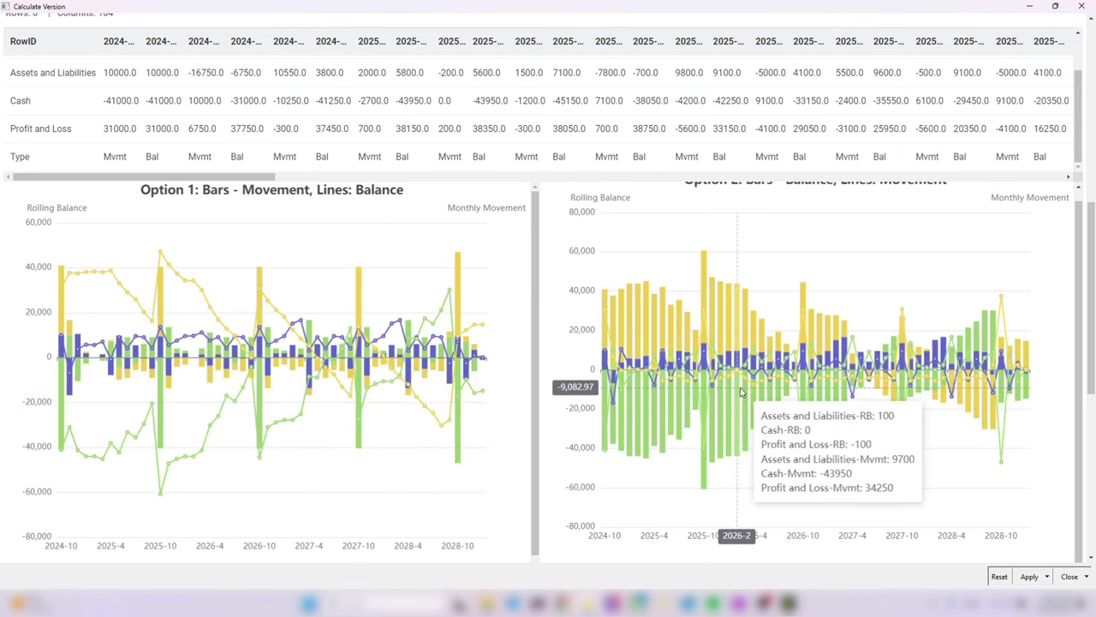
pyautogui.scroll(1, 740, 387)
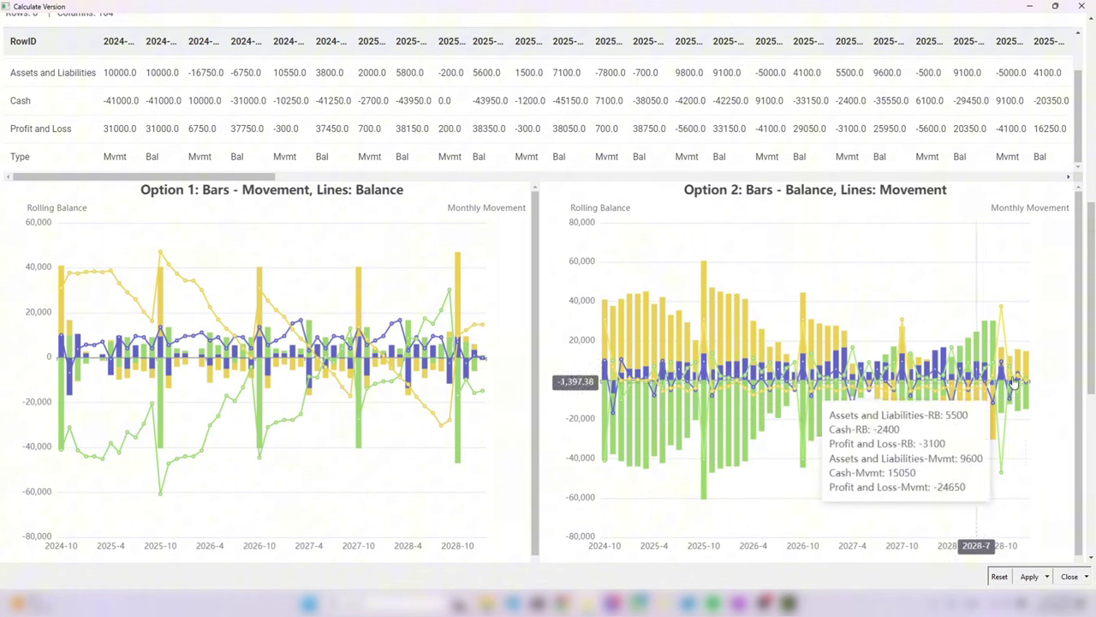
pyautogui.moveTo(1092, 302); pyautogui.dragTo(1093, 478)
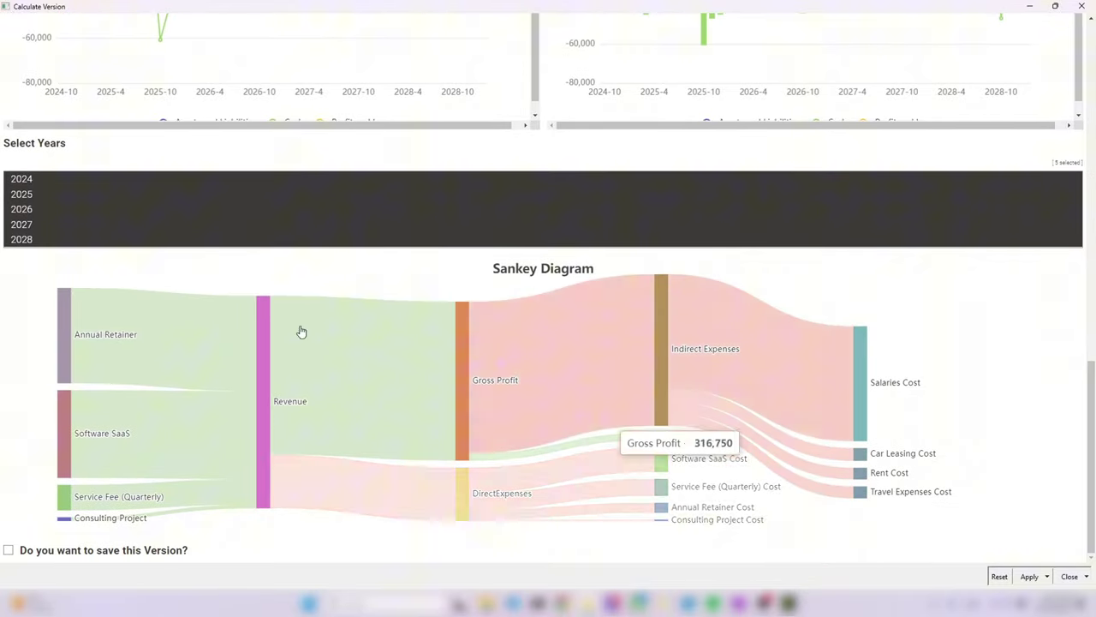
# - Inspect the Sankey flows and filter the years 2024, then 2026, ending on 2027
pyautogui.moveTo(98, 313)
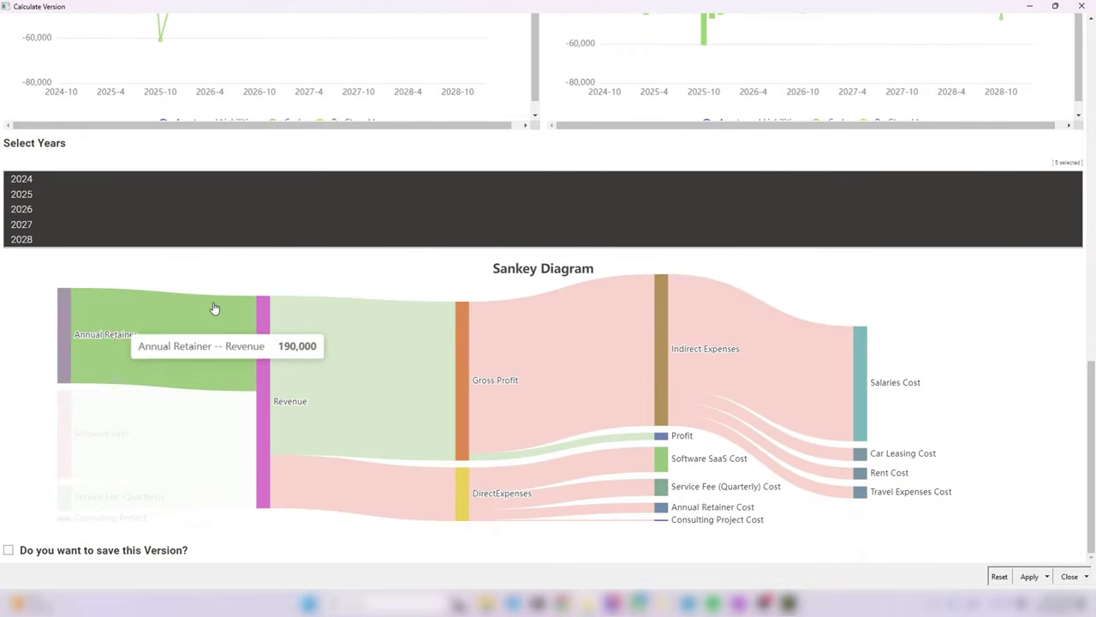
pyautogui.moveTo(368, 358)
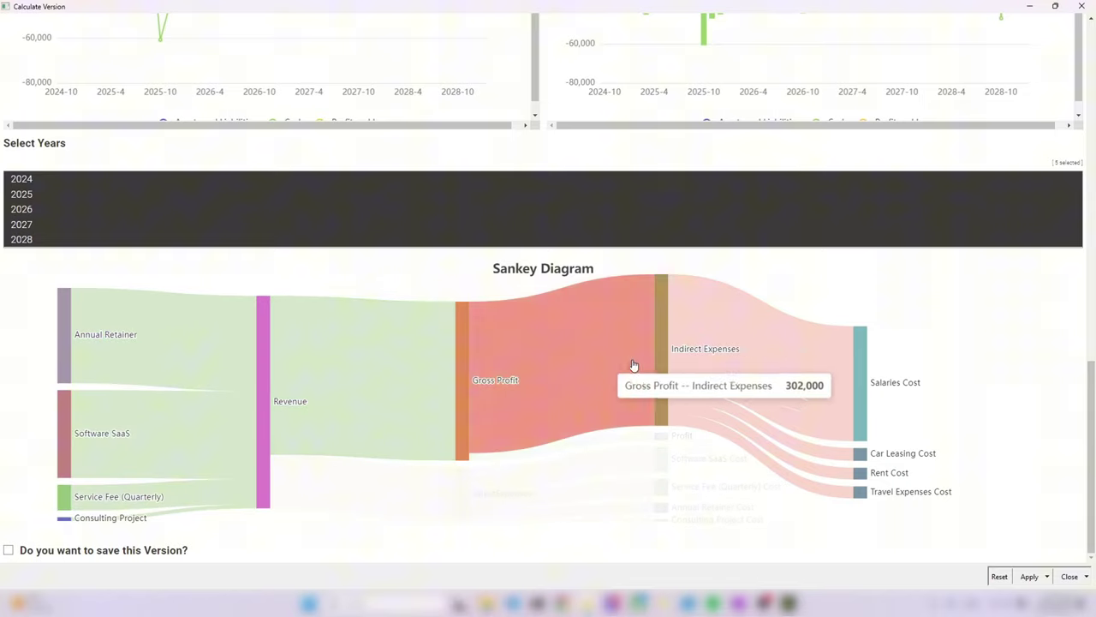
pyautogui.moveTo(694, 524)
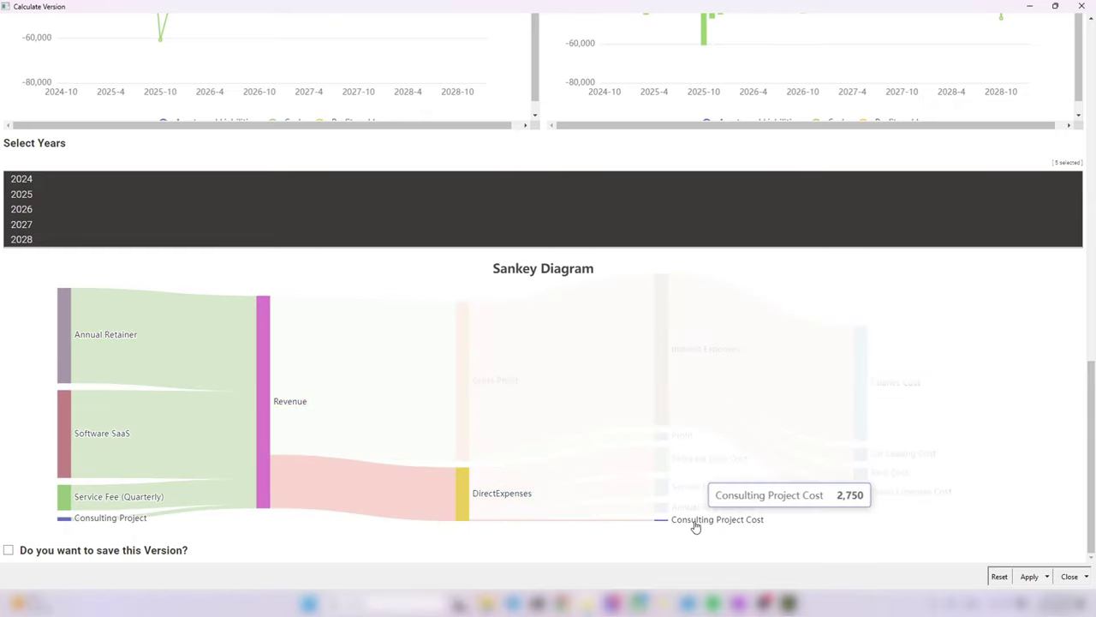
pyautogui.click(25, 180)
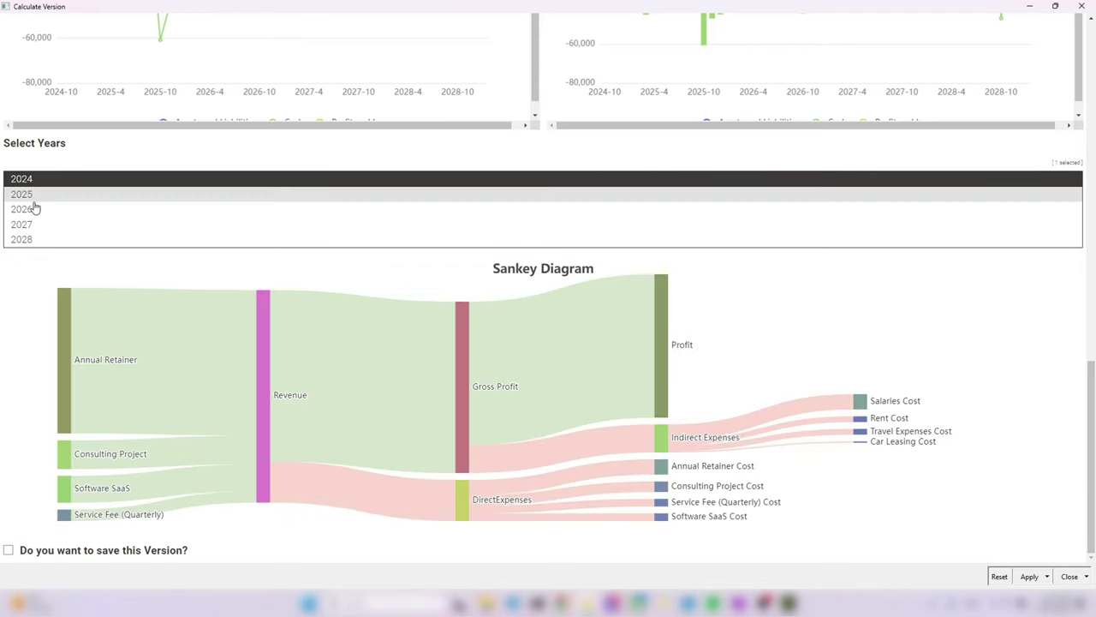
pyautogui.click(30, 209)
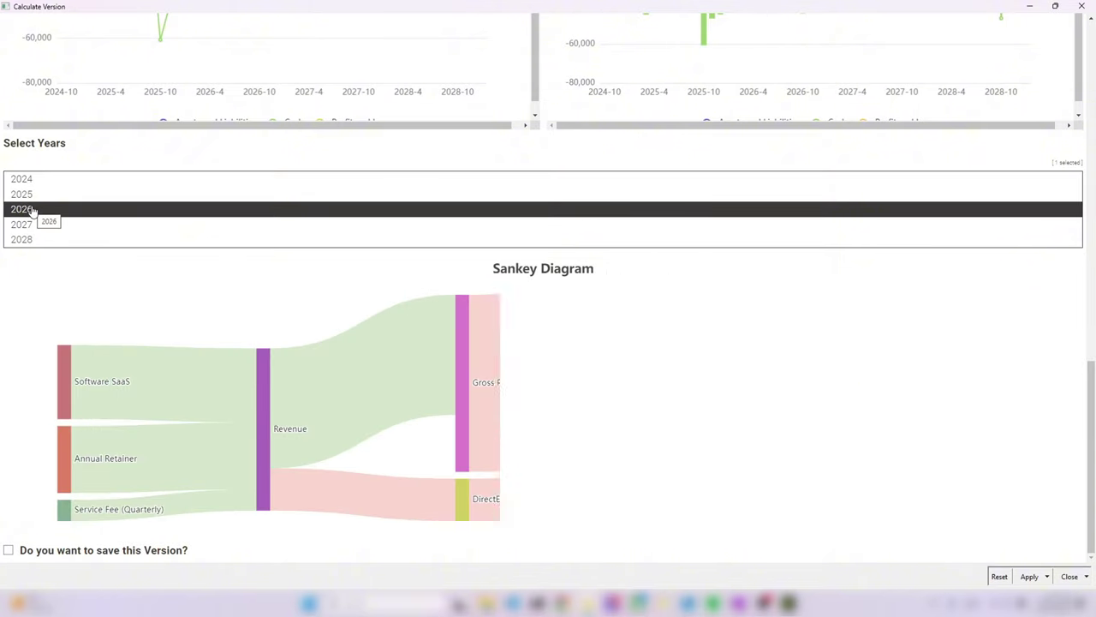
pyautogui.click(32, 225)
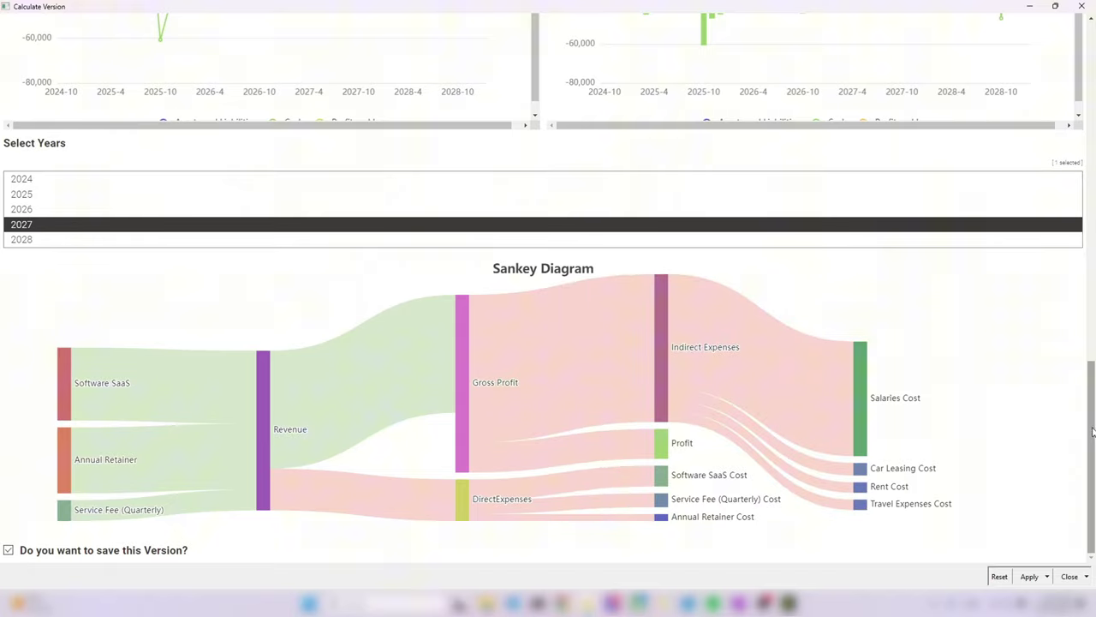
pyautogui.moveTo(1091, 433); pyautogui.dragTo(1092, 79)
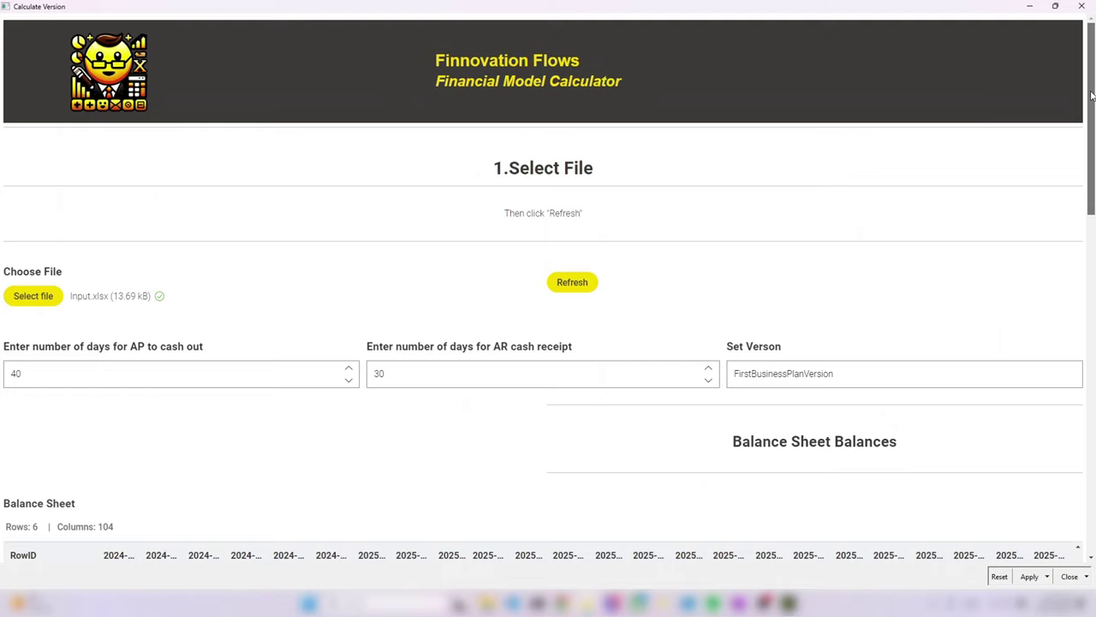
# - Recalculate, then switch the input file to Input_v2.xlsx and recalculate again
pyautogui.click(577, 286)
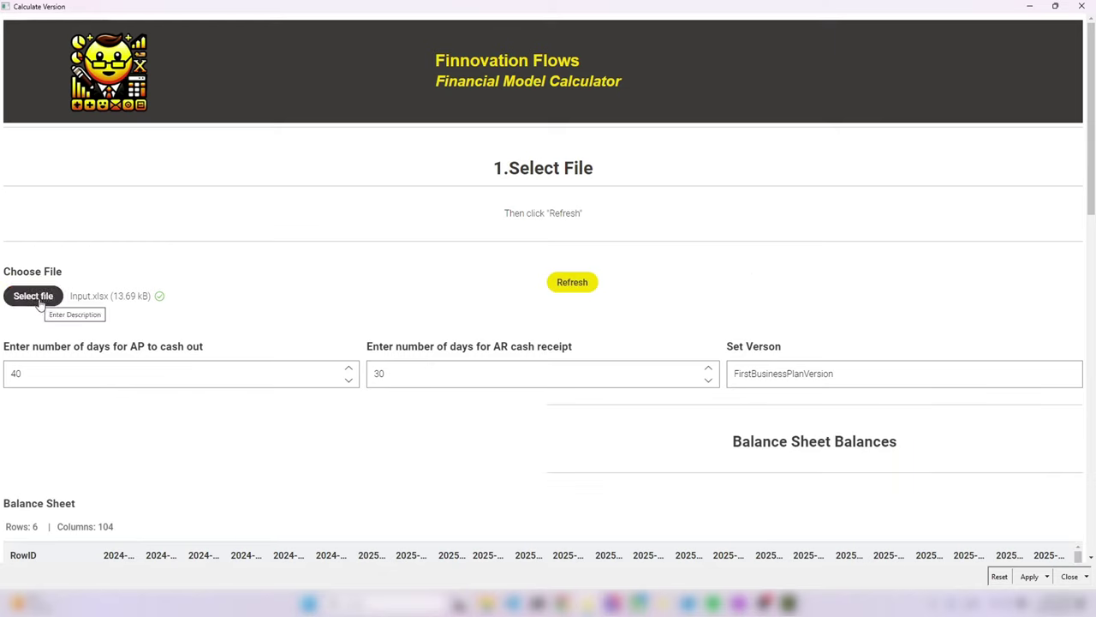
pyautogui.click(35, 296)
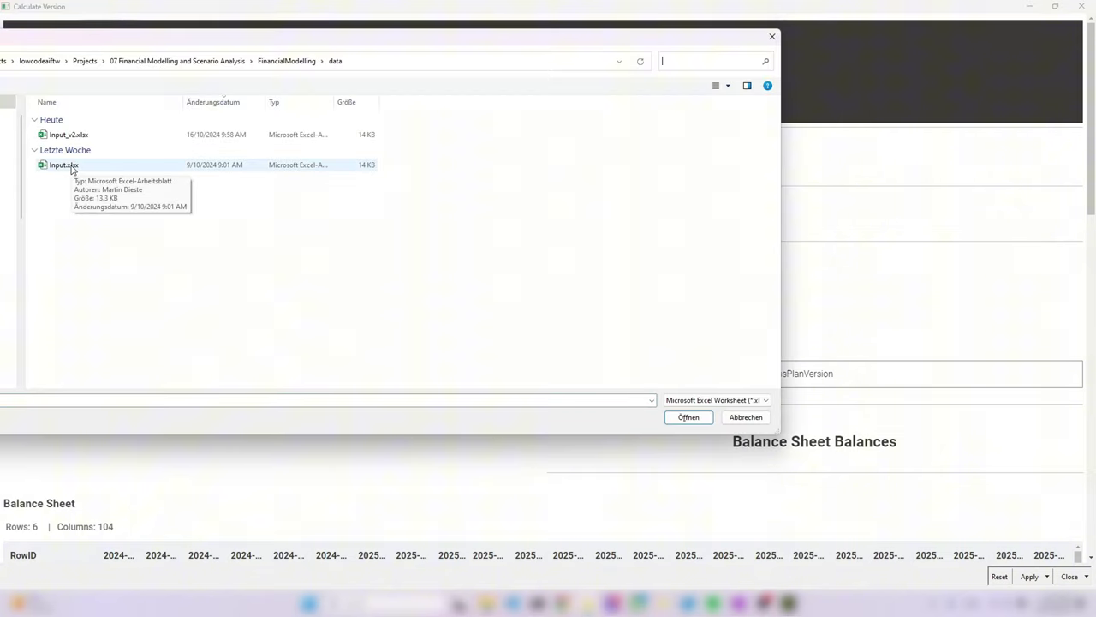
pyautogui.click(68, 134)
pyautogui.click(681, 417)
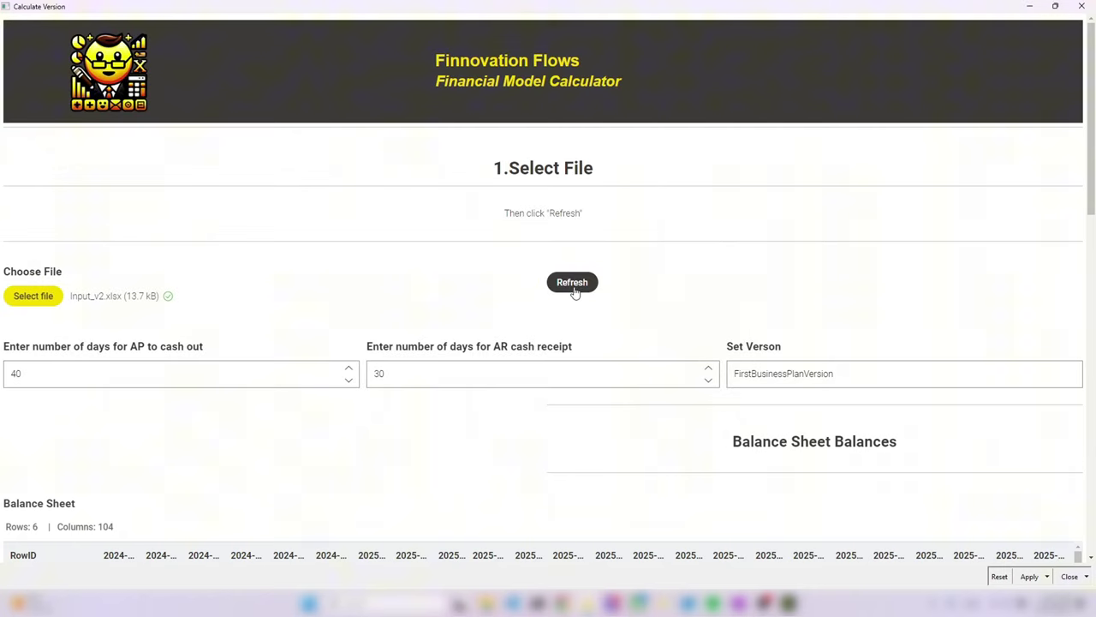
pyautogui.click(573, 282)
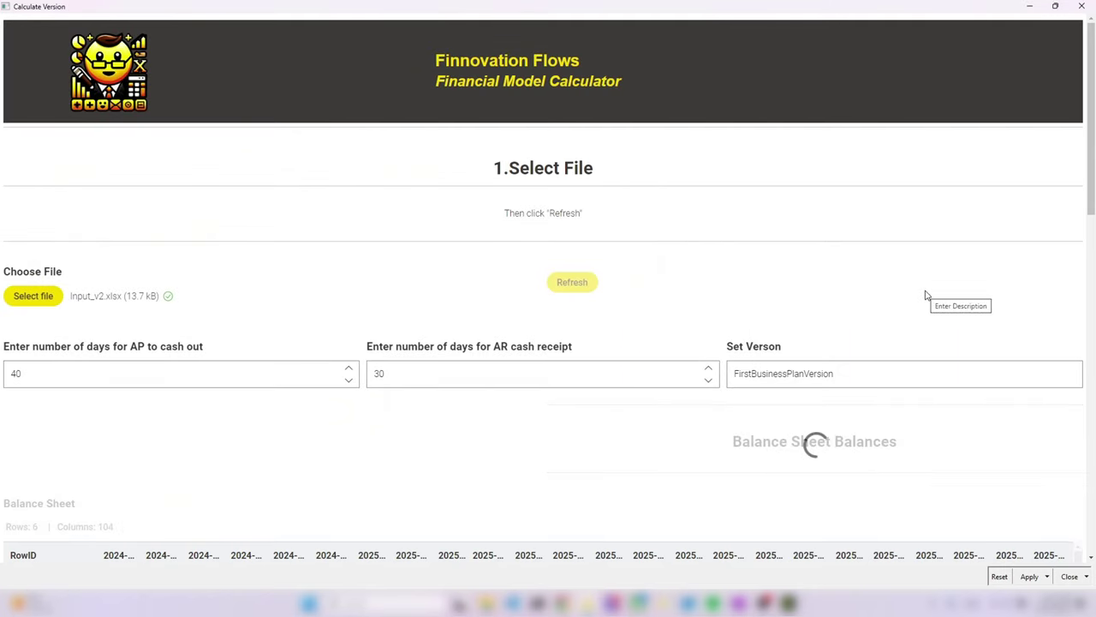
# - Complete the version name as FirstBusinessPlanVersion_VFinal, enable saving this version, and recalculate
pyautogui.click(866, 374)
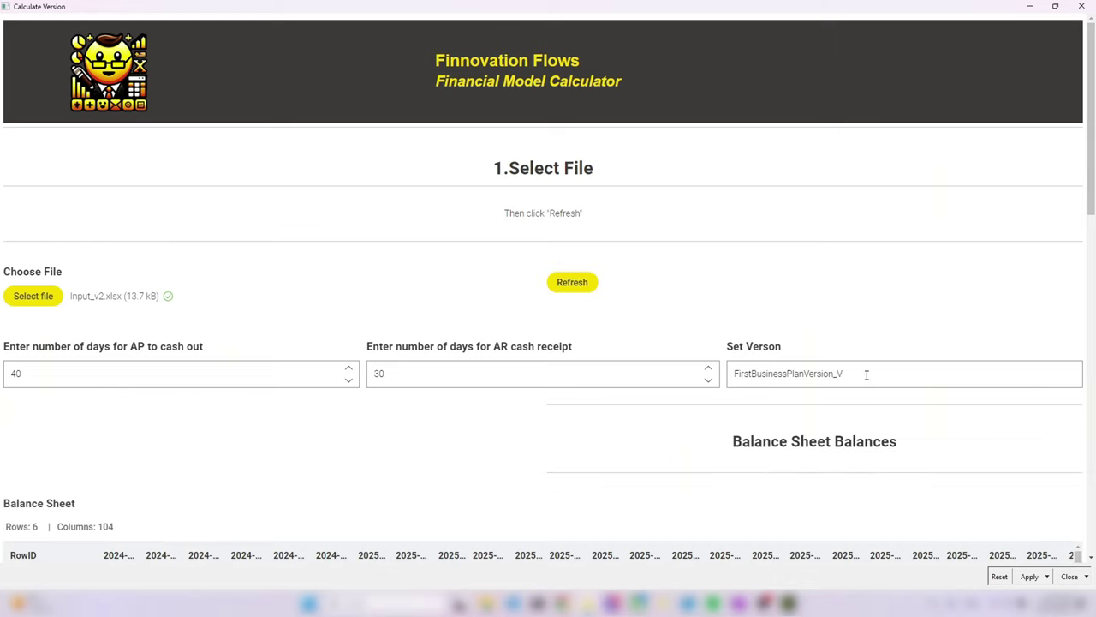
pyautogui.write('l')
pyautogui.moveTo(1092, 205); pyautogui.dragTo(1093, 487)
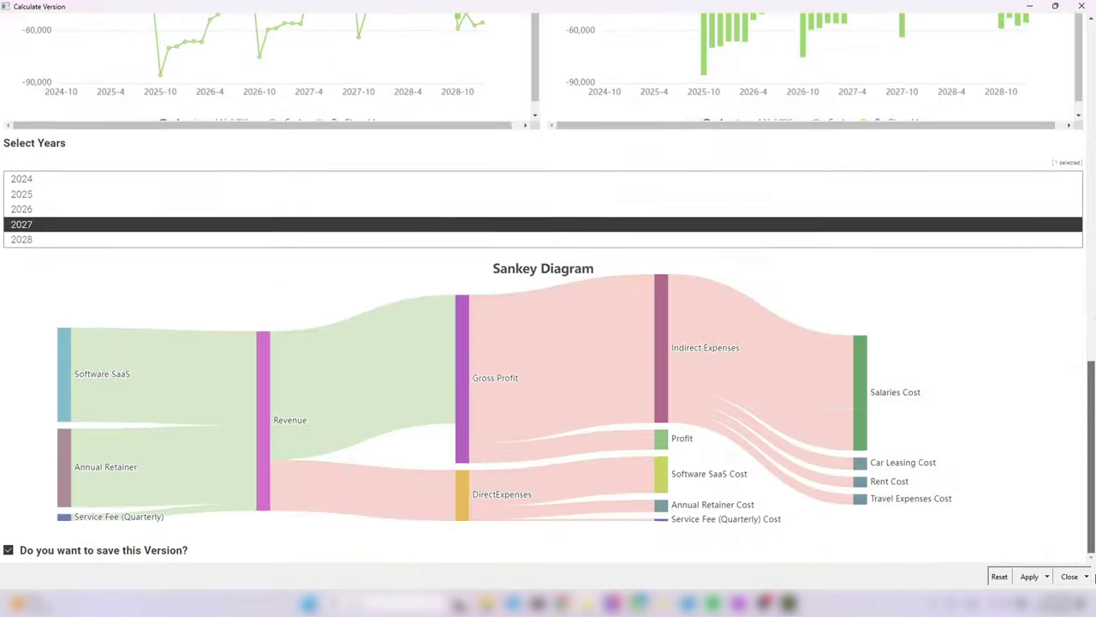
pyautogui.click(8, 550)
pyautogui.scroll(5, 1092, 317)
pyautogui.scroll(5, 1092, 317)
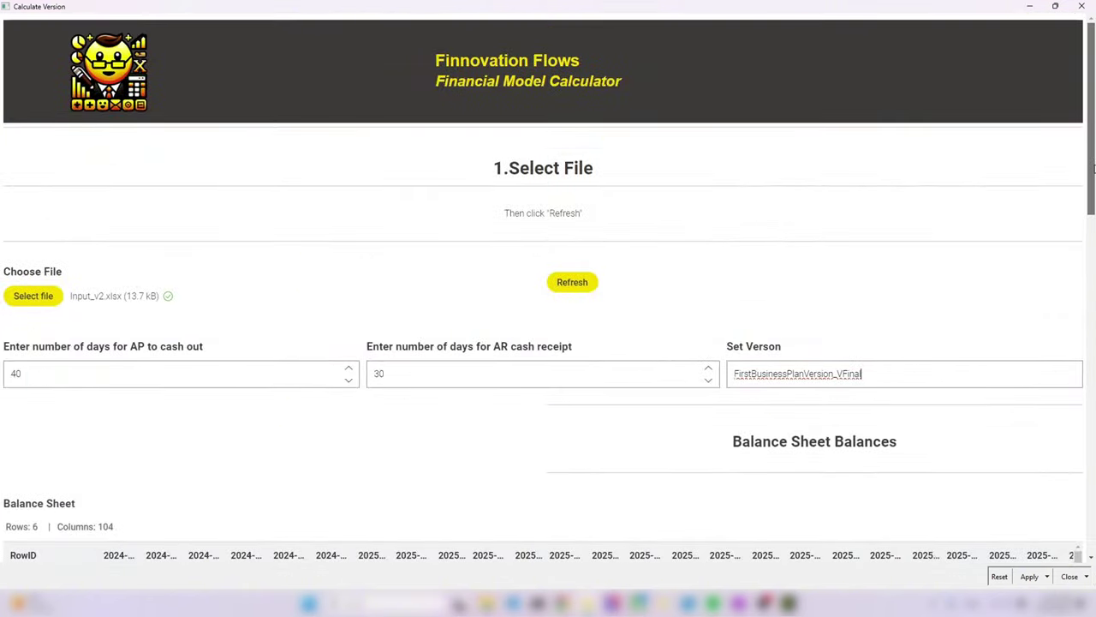
pyautogui.click(569, 292)
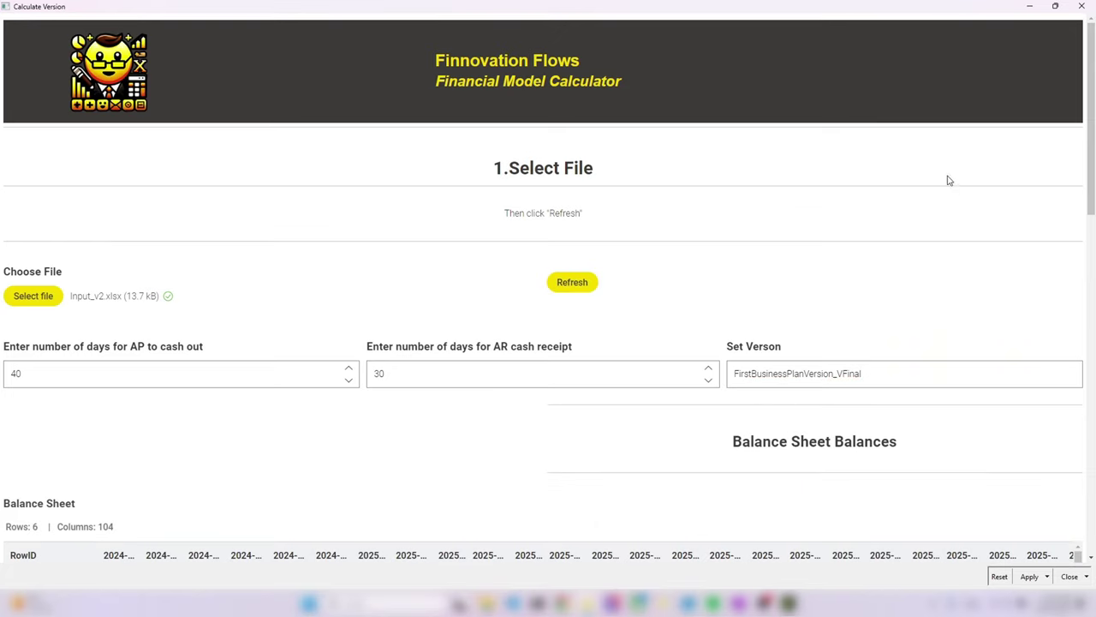
# - Close the Calculate Version view and open the Data Viz dashboard full screen
pyautogui.click(1082, 7)
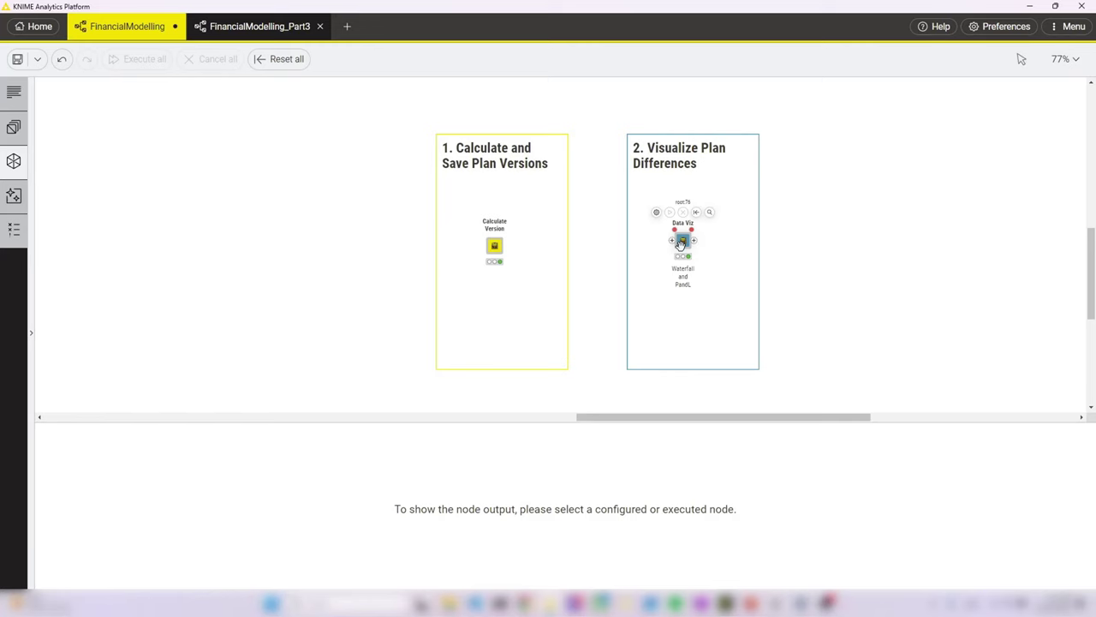
pyautogui.doubleClick(681, 242)
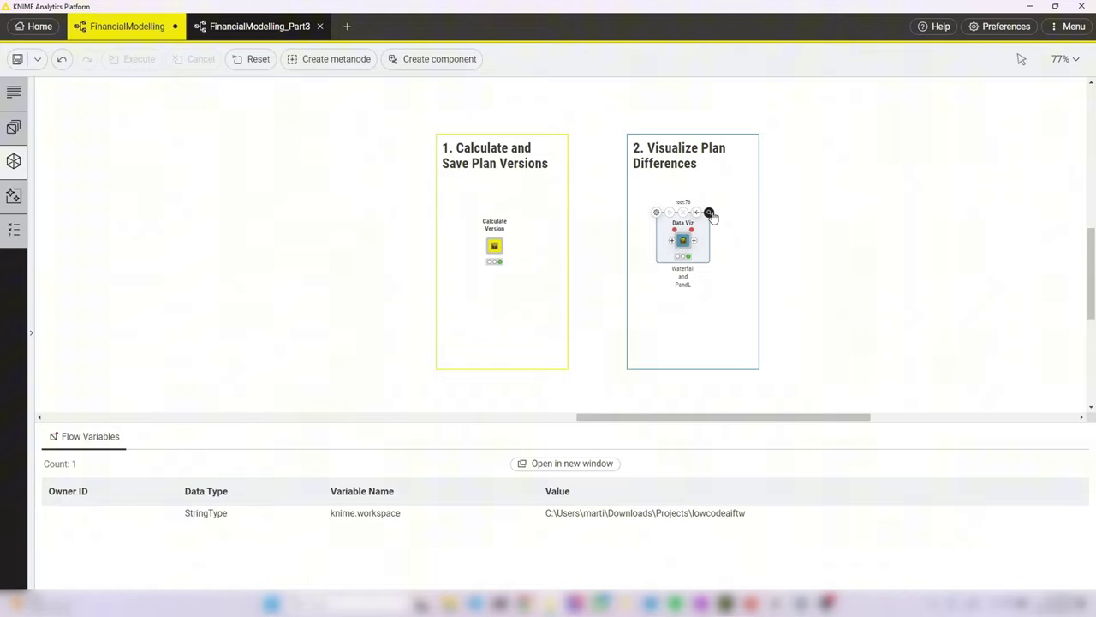
pyautogui.click(795, 84)
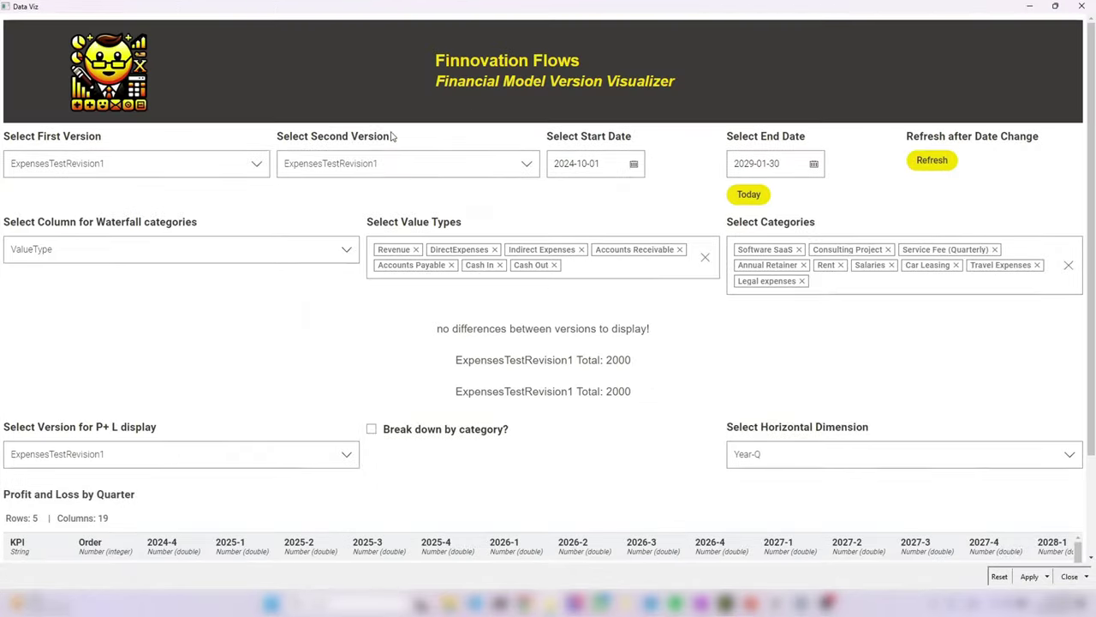
# - Compare FirstBusinessPlanVersion against FirstBusinessPlanVersion_VFinal in the waterfall chart
pyautogui.click(255, 165)
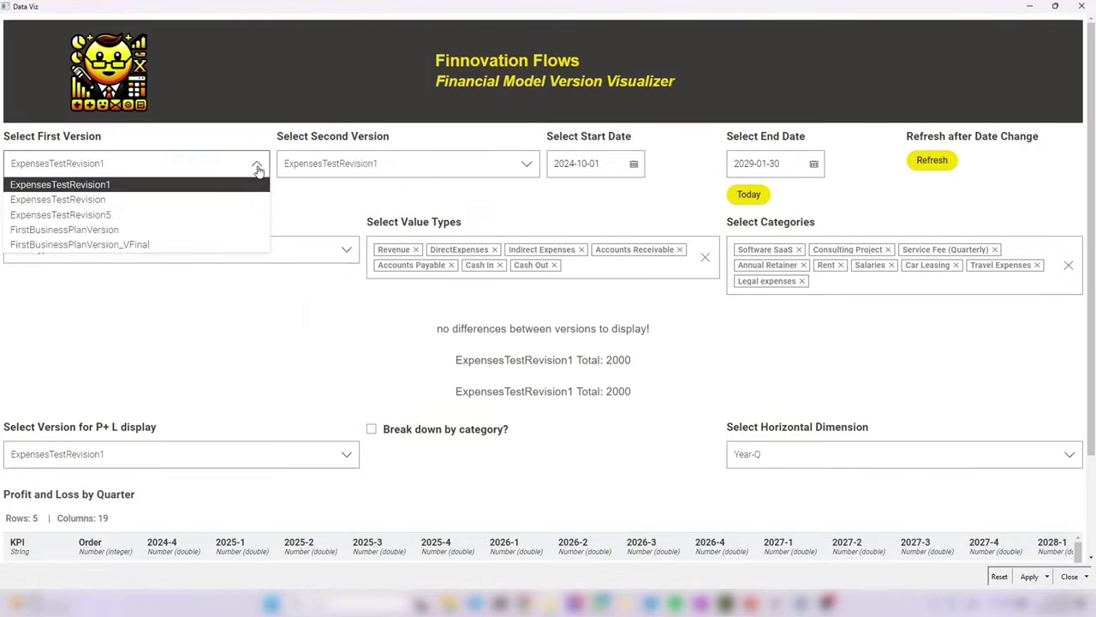
pyautogui.click(144, 231)
pyautogui.click(526, 165)
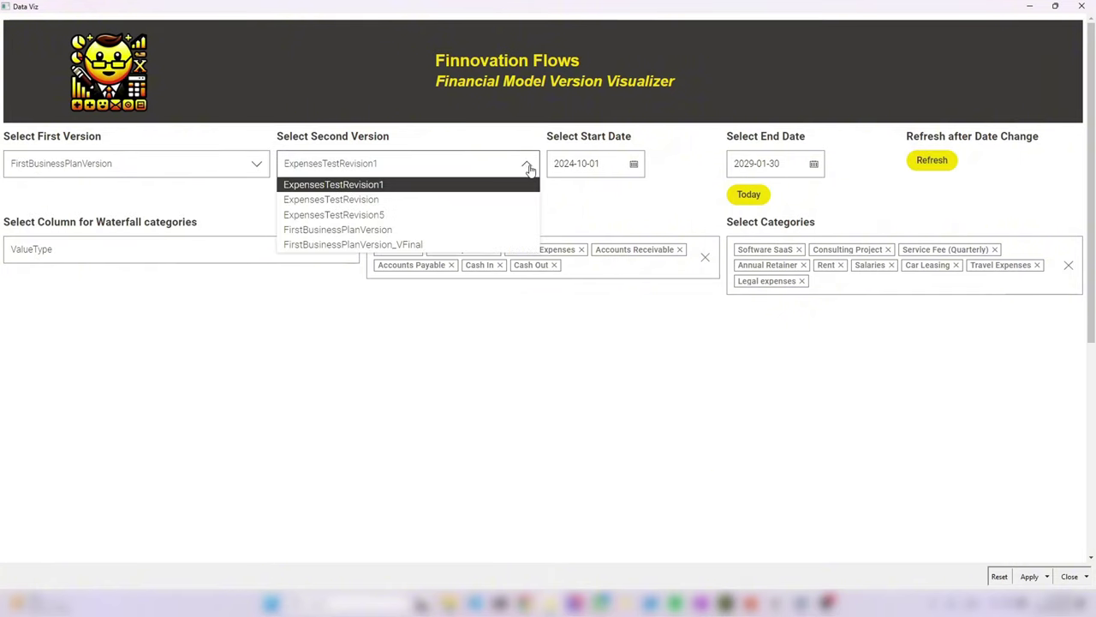
pyautogui.click(473, 246)
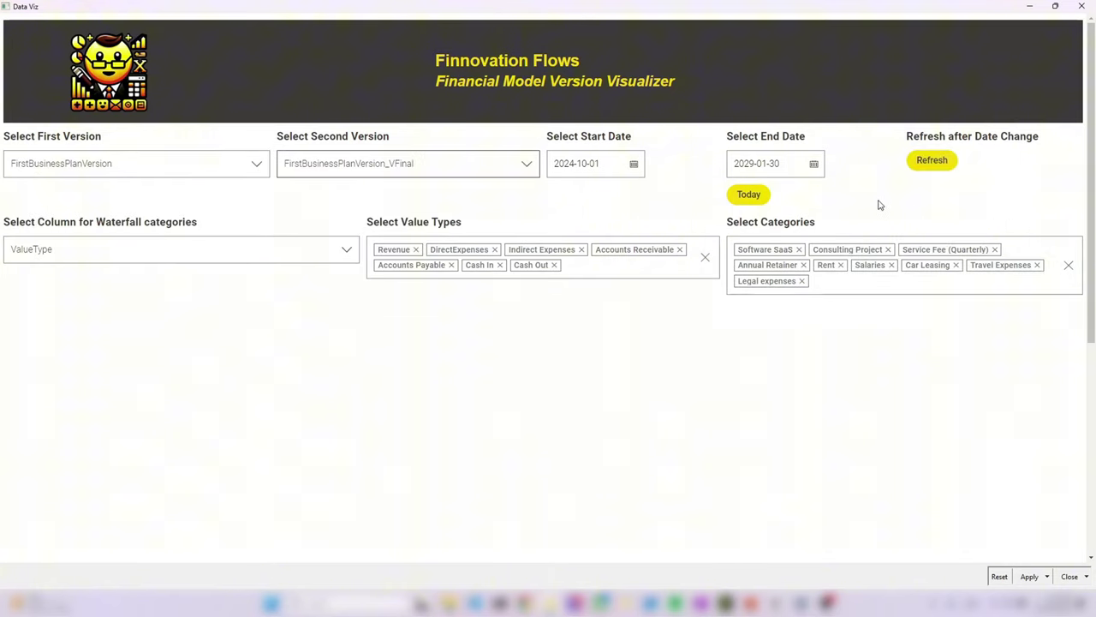
pyautogui.scroll(-2, 861, 197)
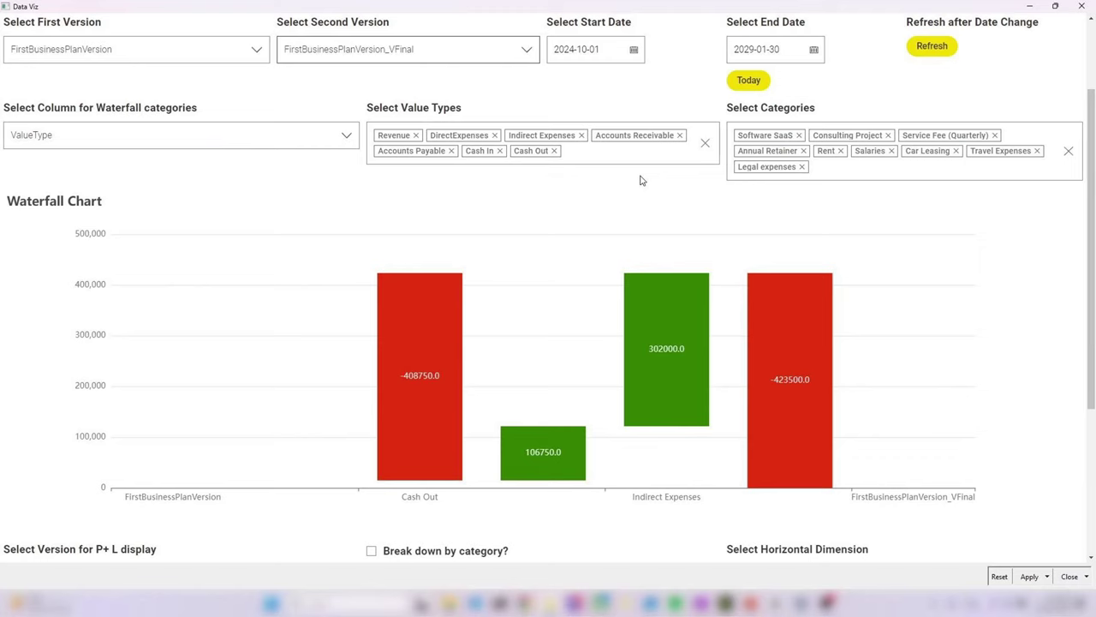
pyautogui.scroll(1, 800, 191)
pyautogui.scroll(-1, 852, 196)
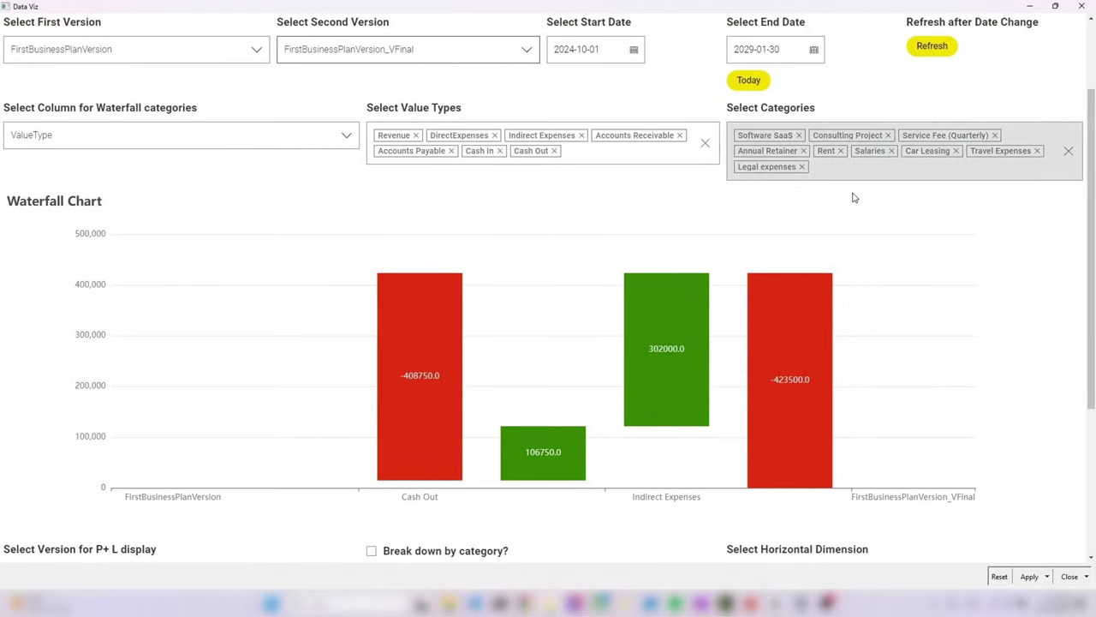
# - Reset the waterfall value types to Revenue, DirectExpenses and Indirect Expenses
pyautogui.click(704, 144)
pyautogui.click(505, 140)
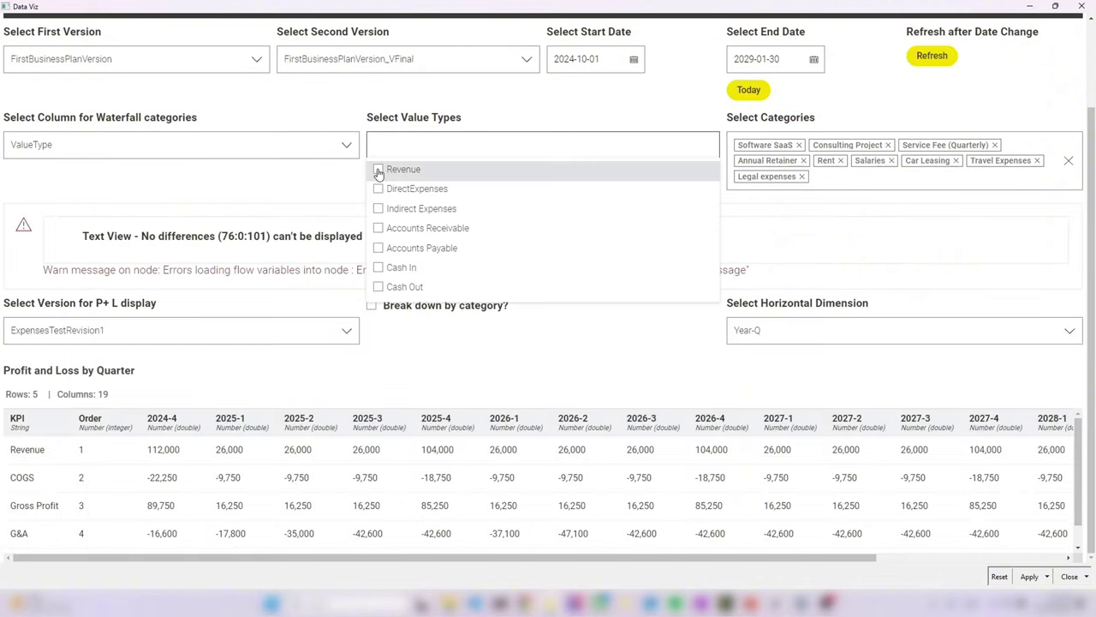
pyautogui.click(379, 170)
pyautogui.click(445, 145)
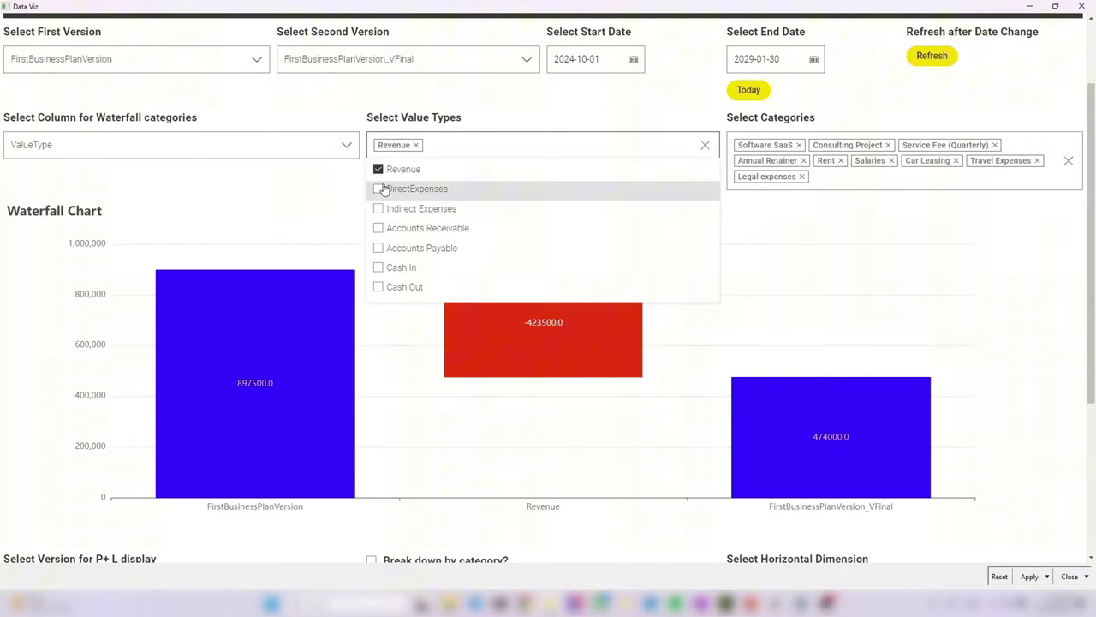
pyautogui.click(381, 189)
pyautogui.click(578, 142)
pyautogui.click(421, 208)
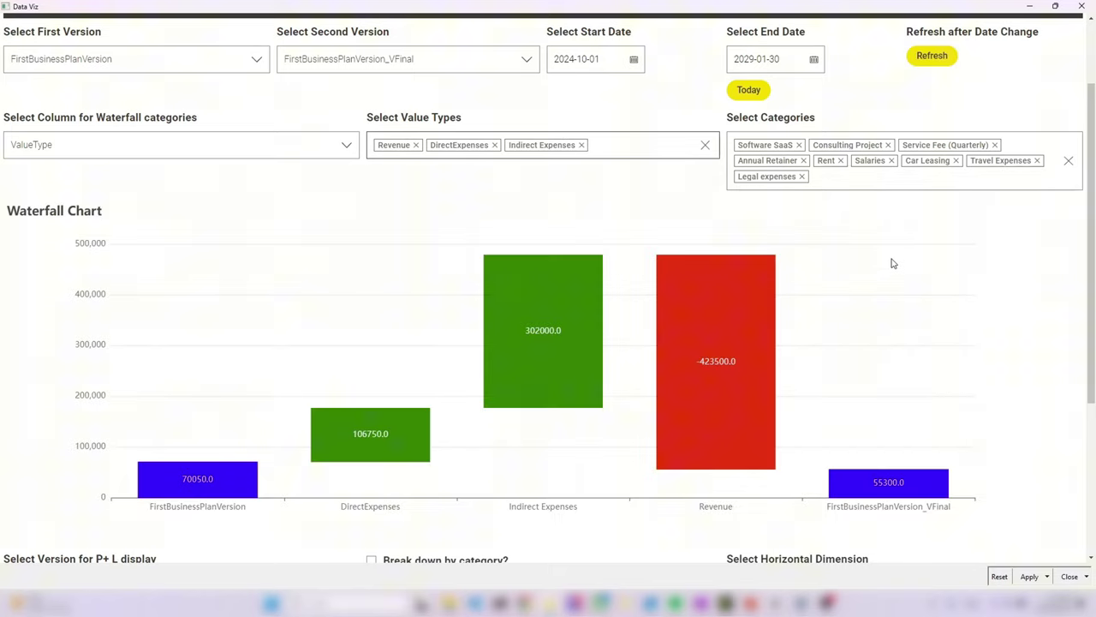
pyautogui.scroll(-1, 891, 263)
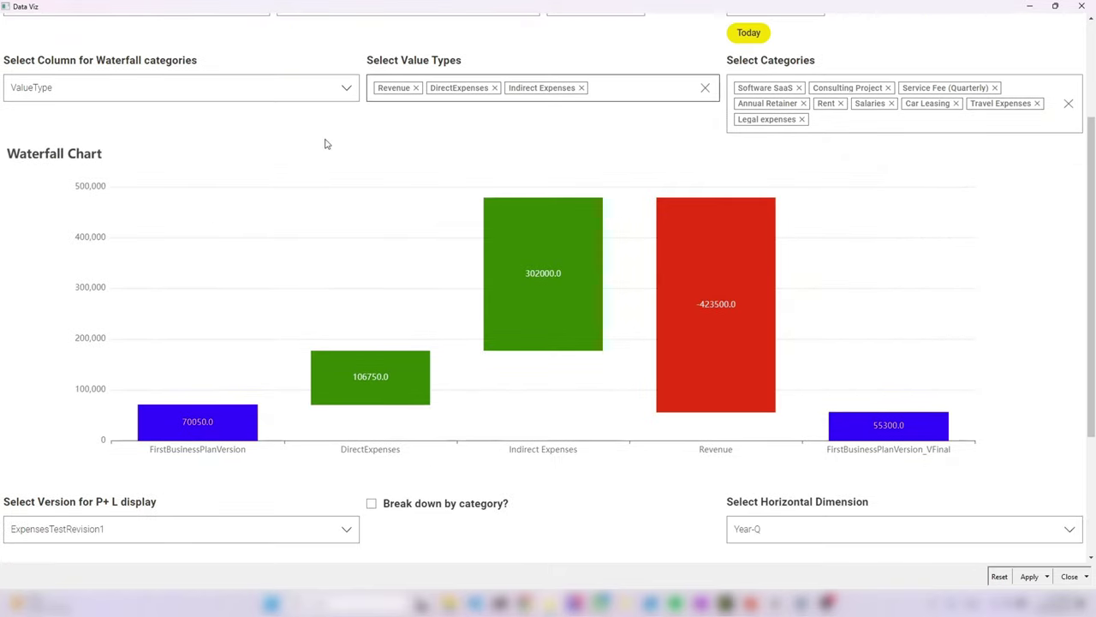
# - Group the waterfall by Year-Q and replace the value types with Cash In and Cash Out
pyautogui.click(222, 89)
pyautogui.click(62, 202)
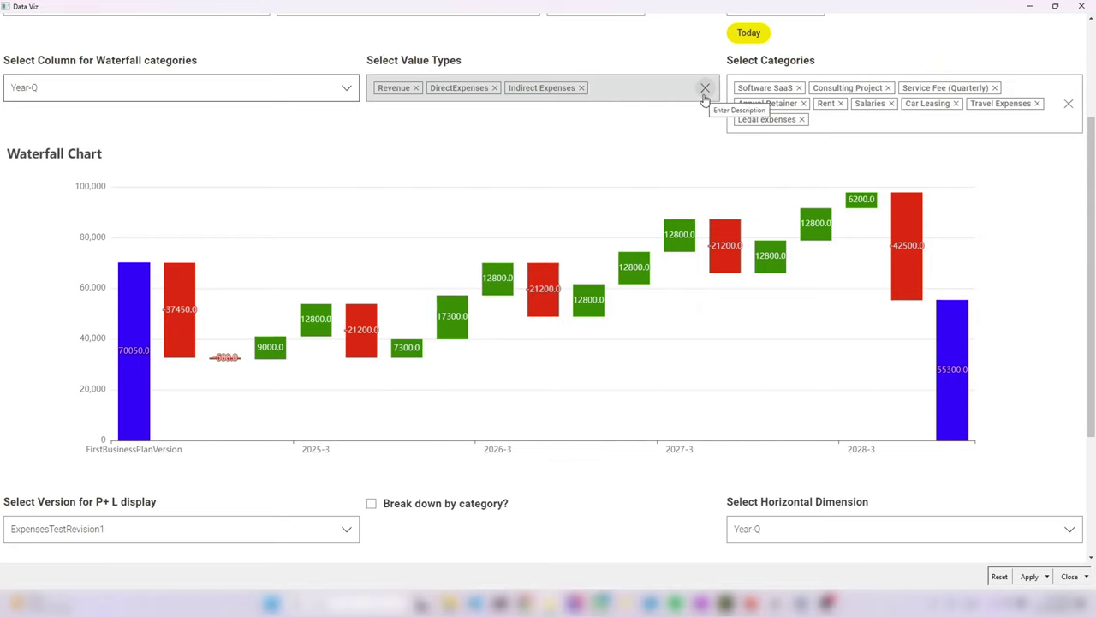
pyautogui.click(676, 93)
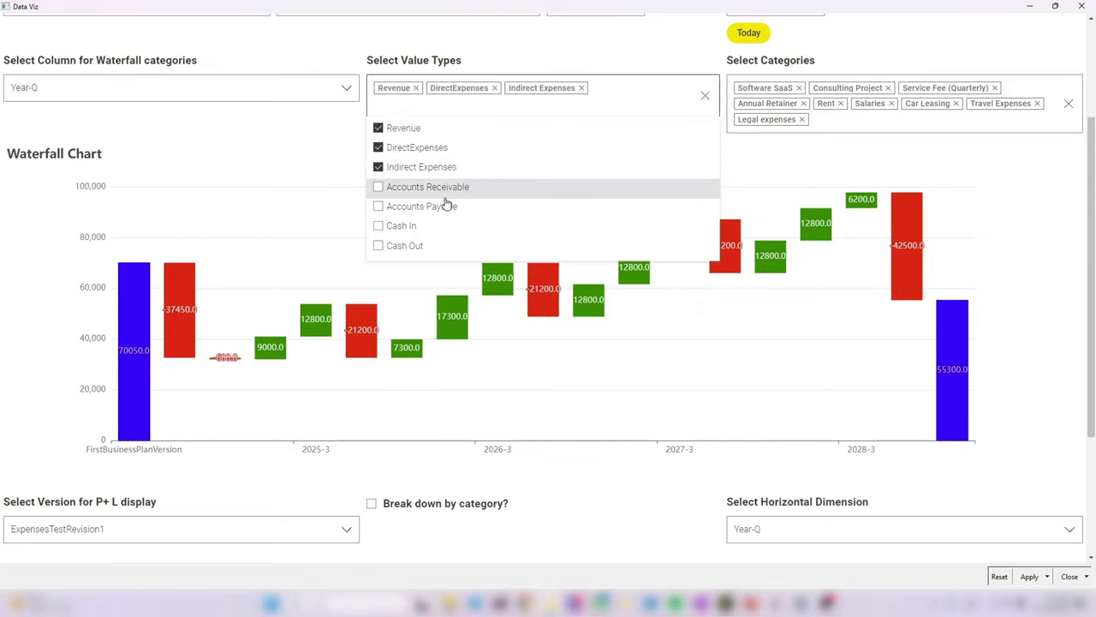
pyautogui.click(412, 227)
pyautogui.click(668, 93)
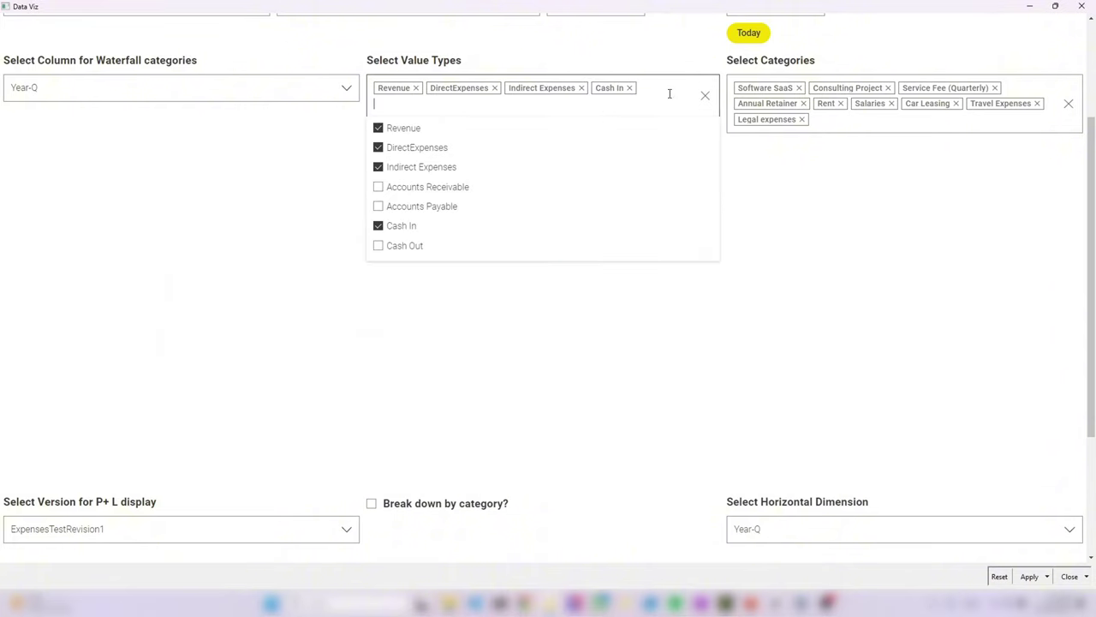
pyautogui.click(442, 247)
pyautogui.click(416, 89)
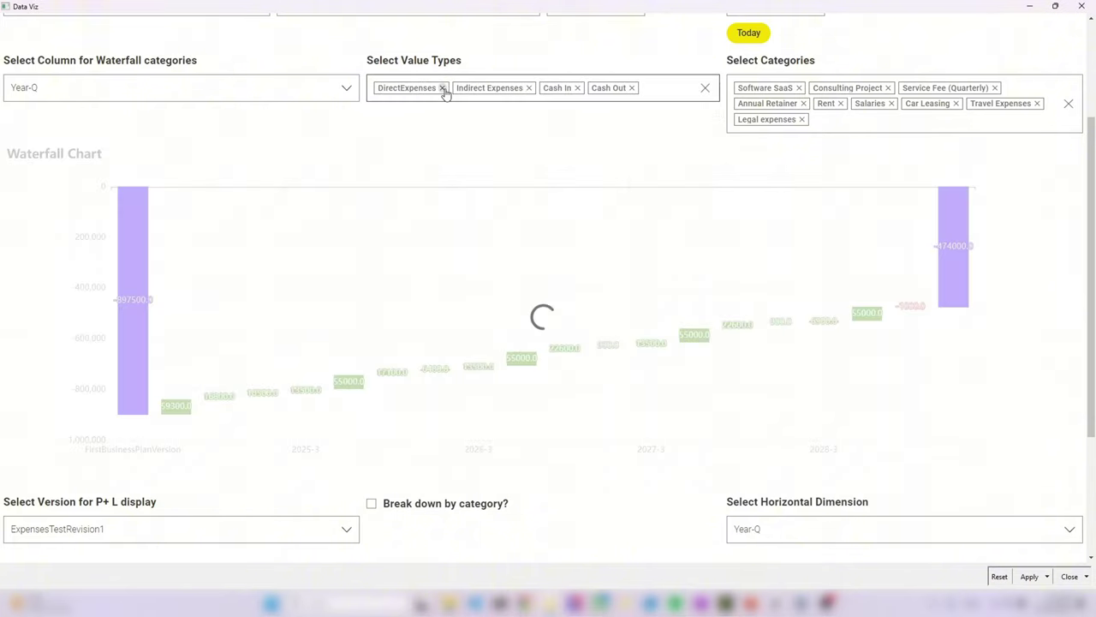
pyautogui.click(442, 88)
pyautogui.click(449, 88)
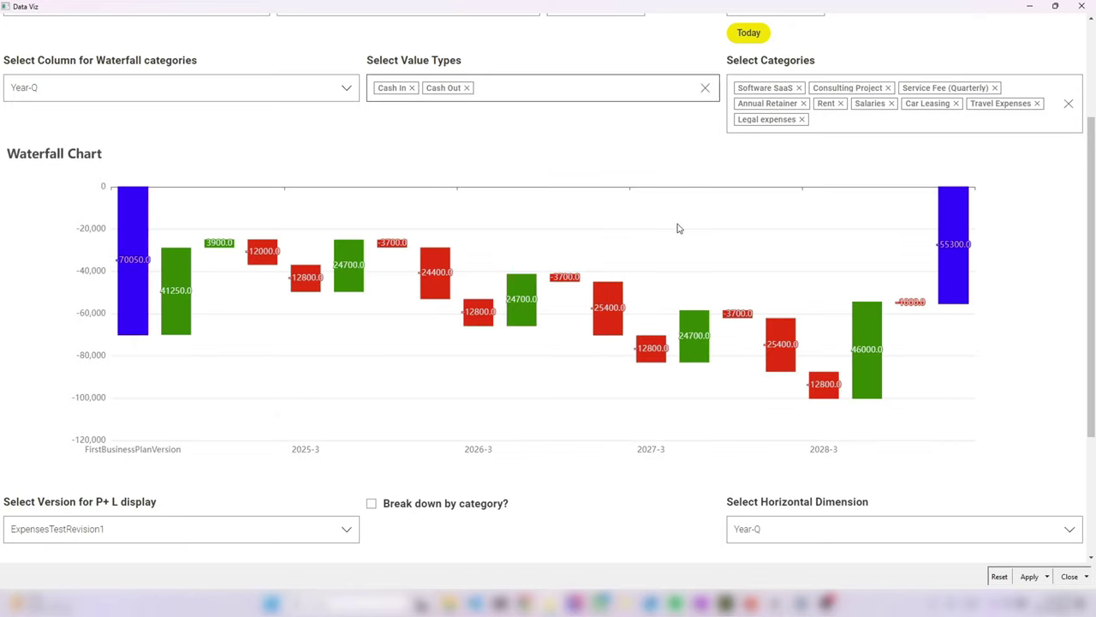
# - Show the P&L for FirstBusinessPlanVersion_VFinal with Date as the horizontal dimension
pyautogui.scroll(-2, 606, 440)
pyautogui.click(347, 332)
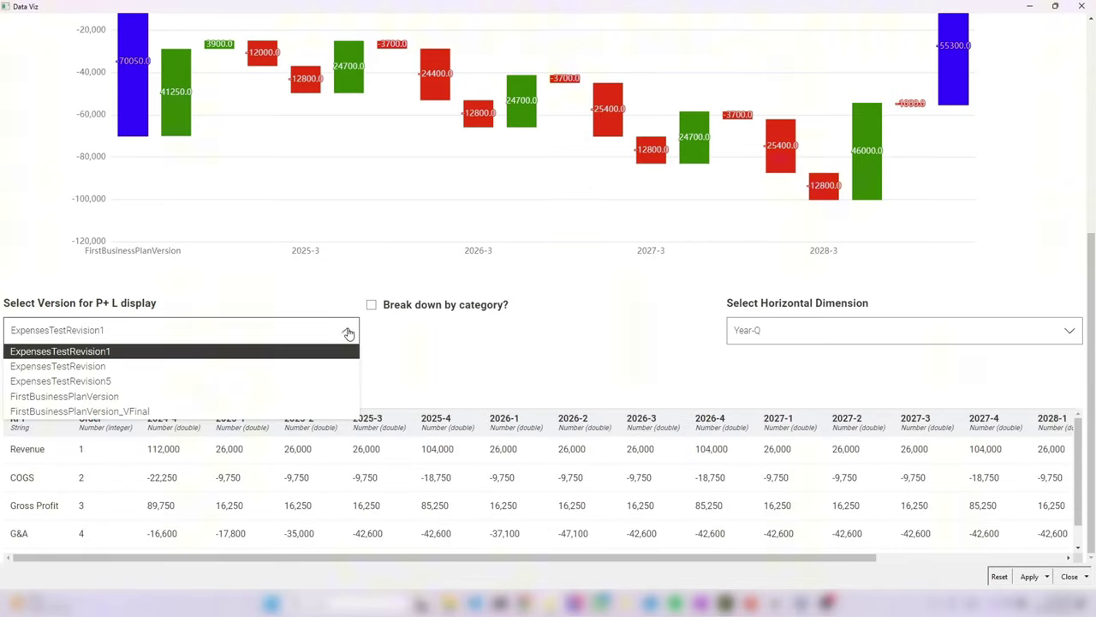
pyautogui.click(224, 412)
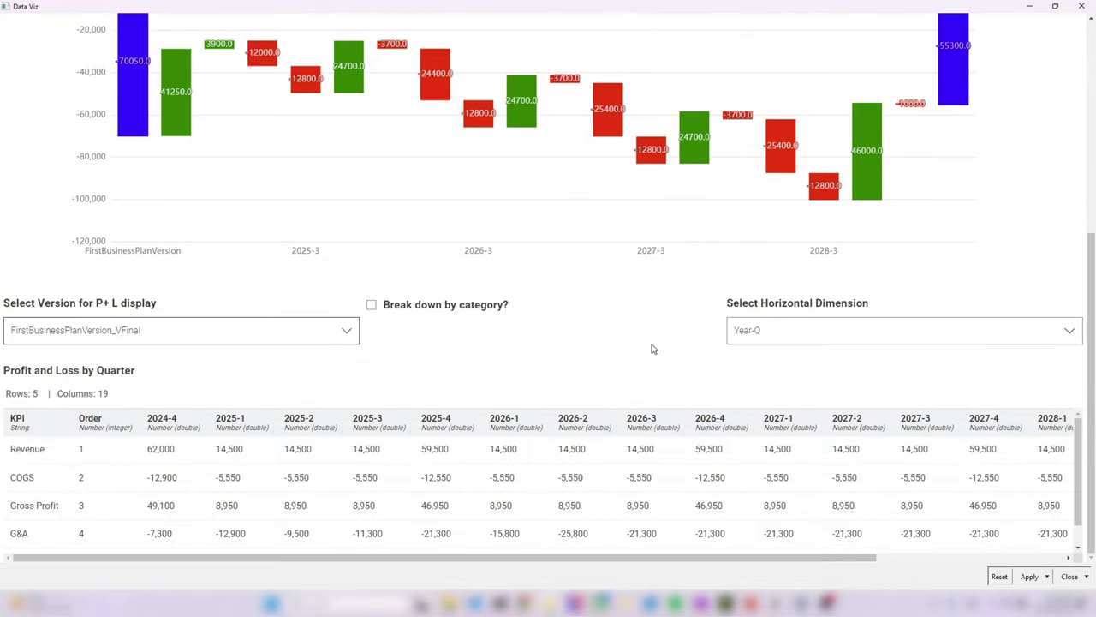
pyautogui.click(774, 339)
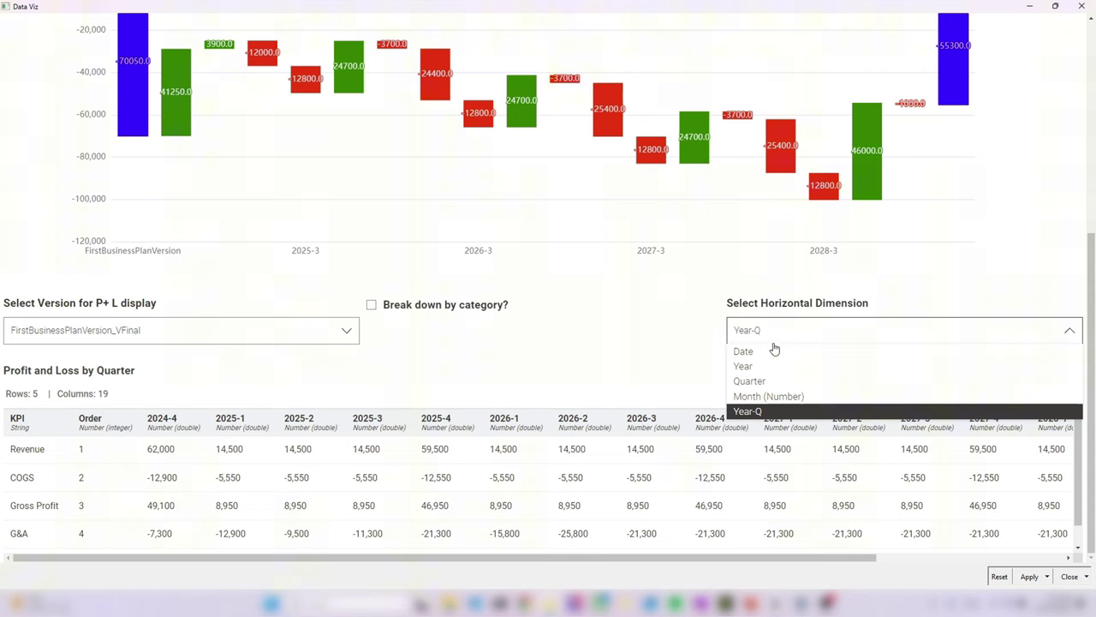
pyautogui.click(773, 351)
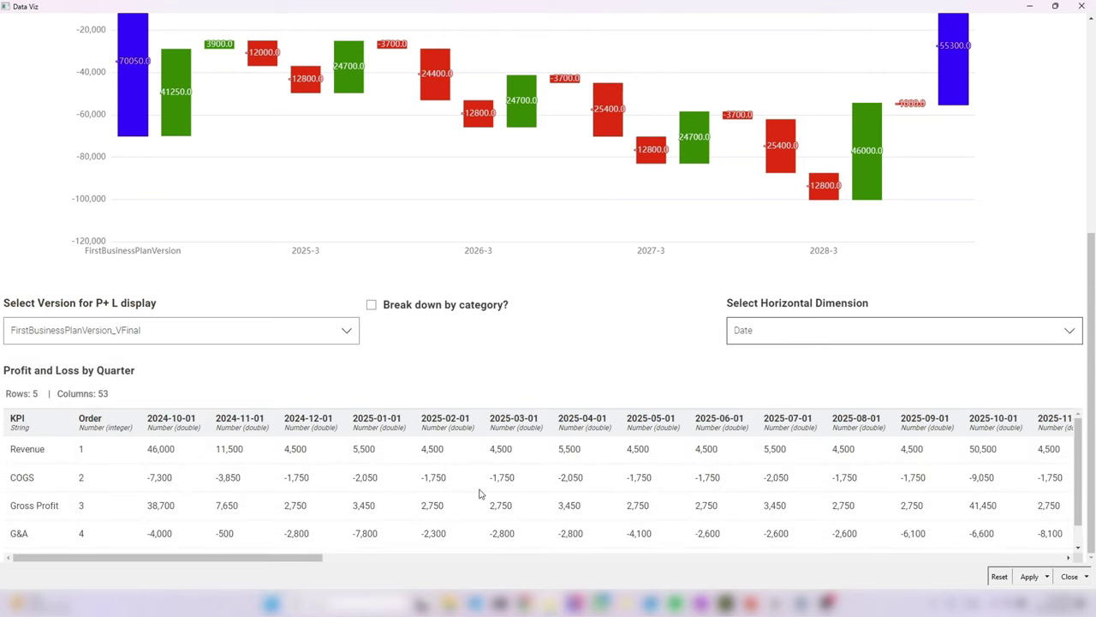
# - Scroll through the P&L table and close the dashboard window
pyautogui.moveTo(287, 558); pyautogui.dragTo(634, 569)
pyautogui.scroll(2, 620, 379)
pyautogui.scroll(4, 621, 379)
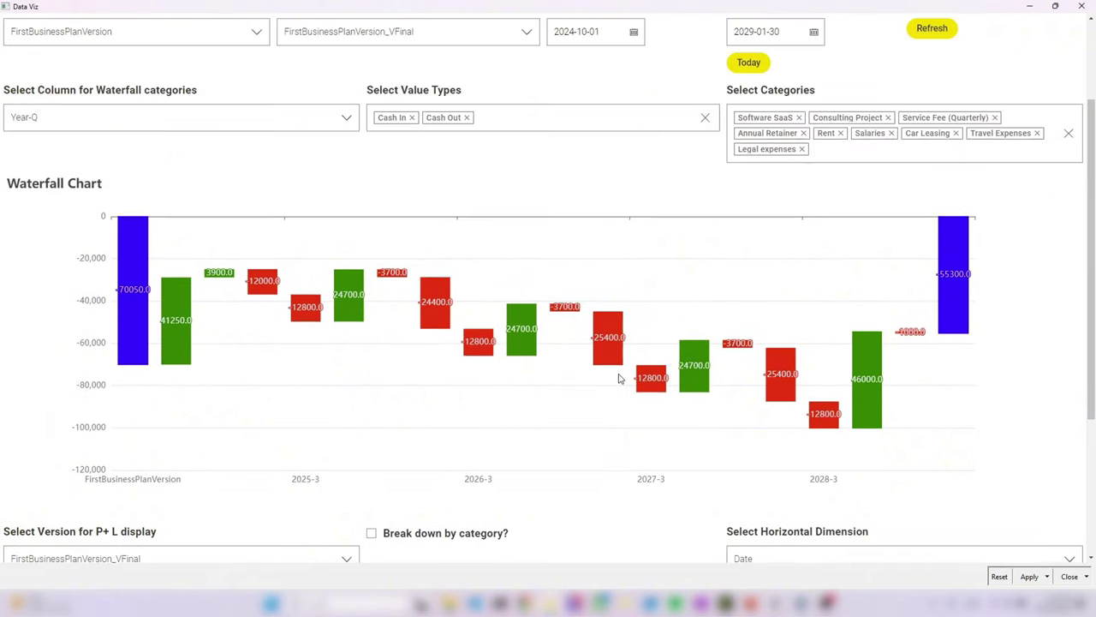
pyautogui.click(1082, 6)
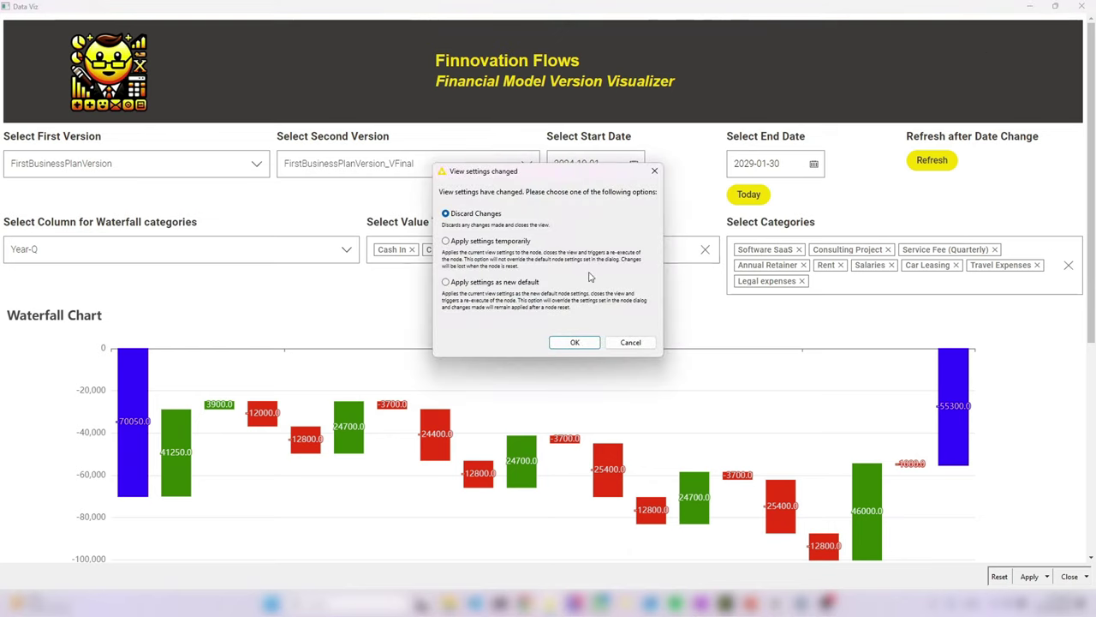
# - Discard the dashboard's view changes and open the Calculate Version component's inner workflow
pyautogui.click(575, 342)
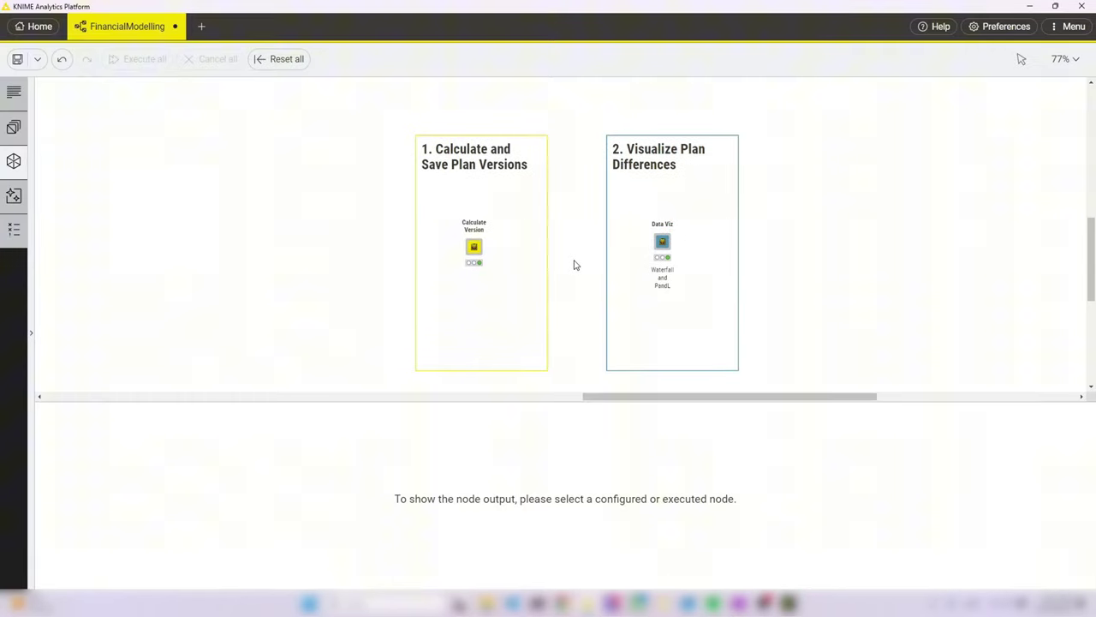
pyautogui.click(474, 246)
pyautogui.rightClick(473, 247)
pyautogui.moveTo(565, 467)
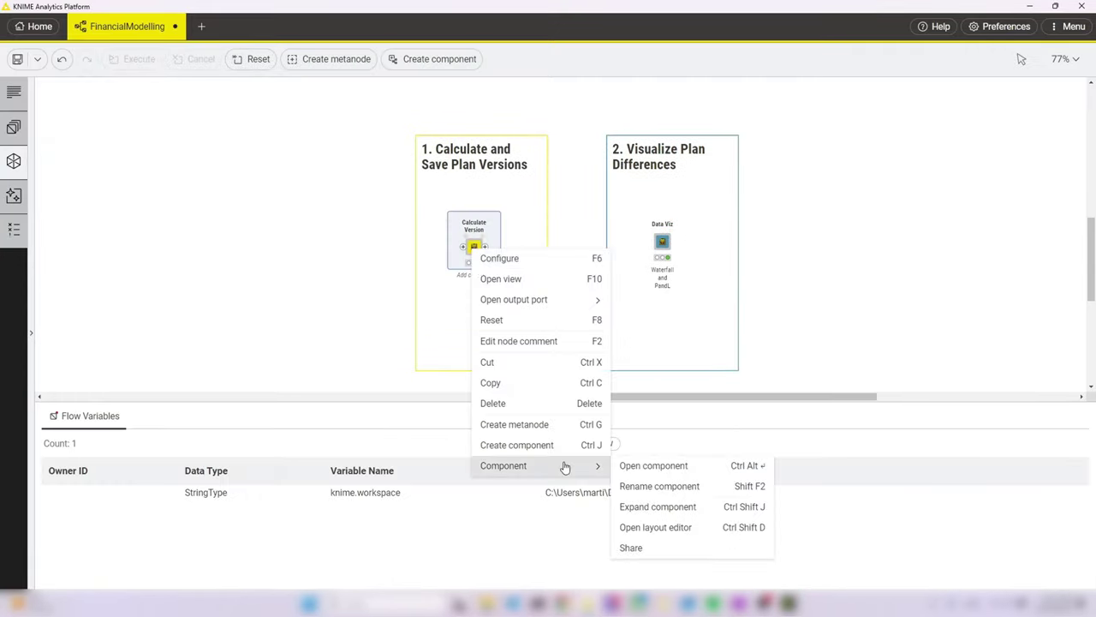
pyautogui.click(639, 466)
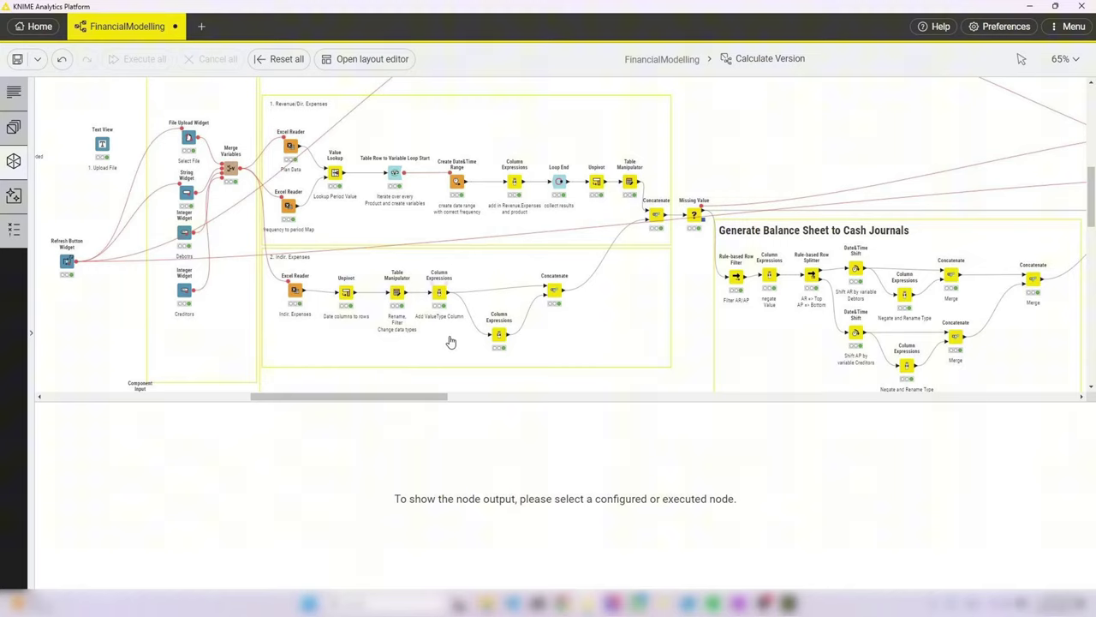
pyautogui.scroll(5, 451, 342)
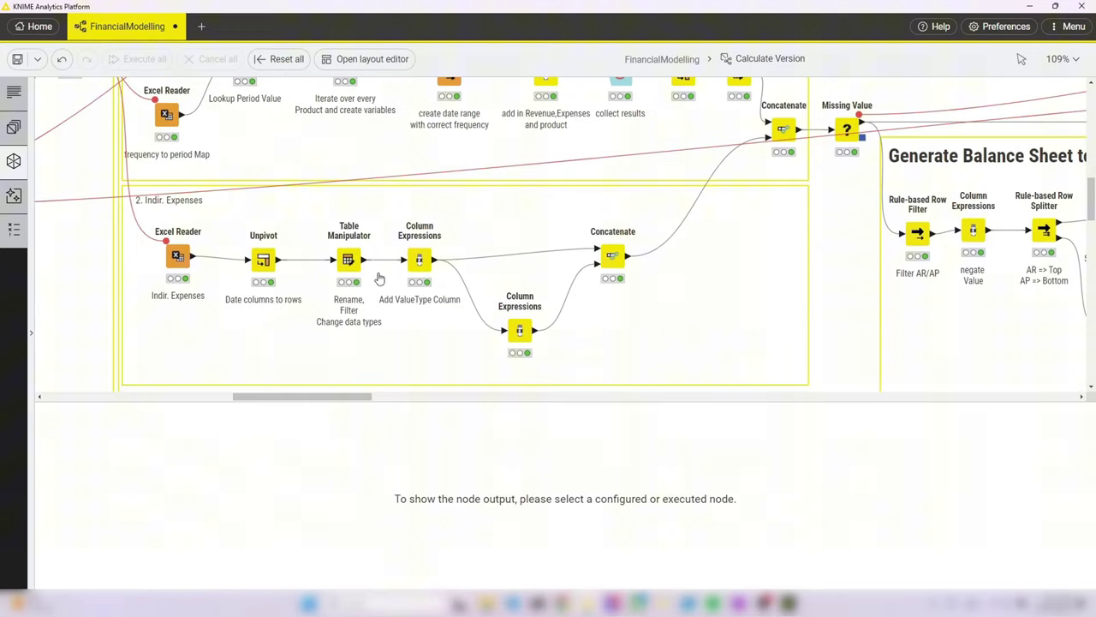
# - Inspect the indirect-expense node outputs, noting the Accounts Payable row of 500
pyautogui.click(349, 260)
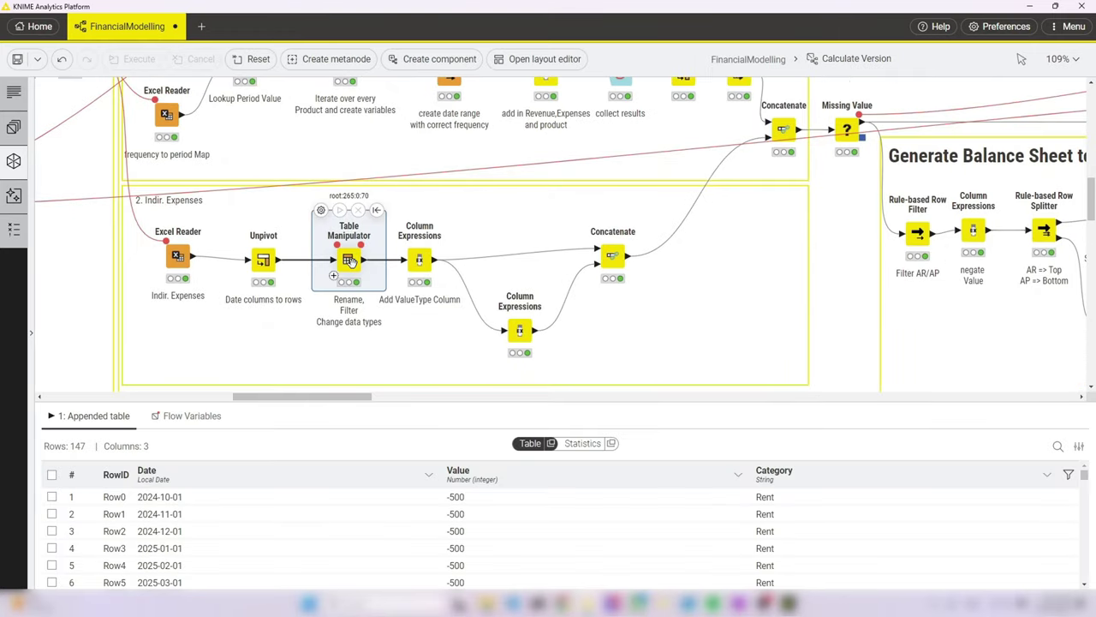
pyautogui.click(421, 260)
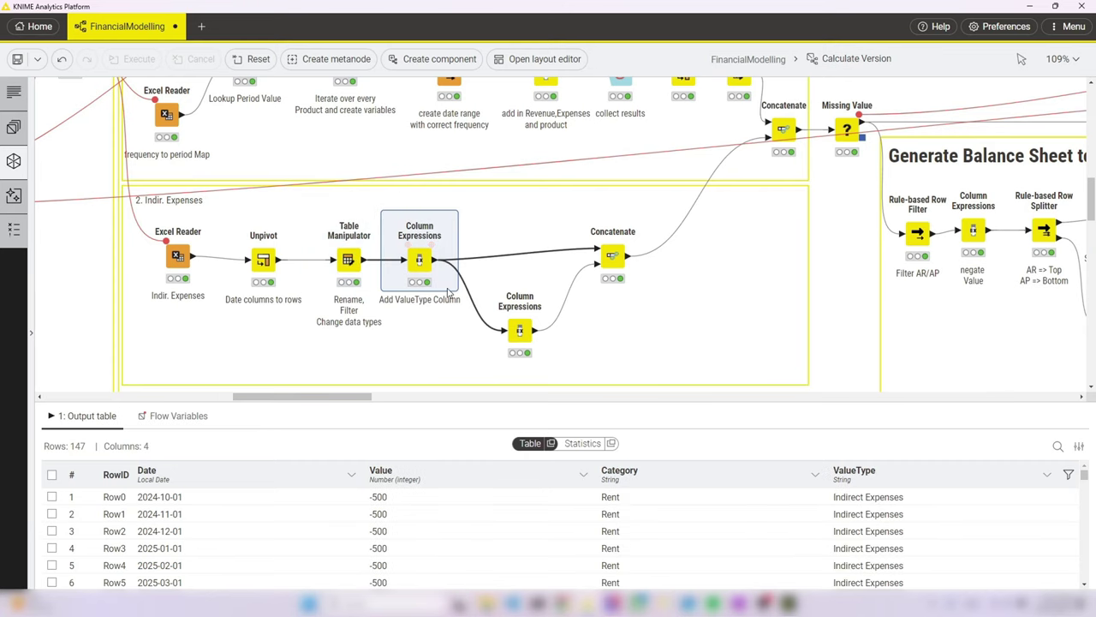
pyautogui.click(518, 330)
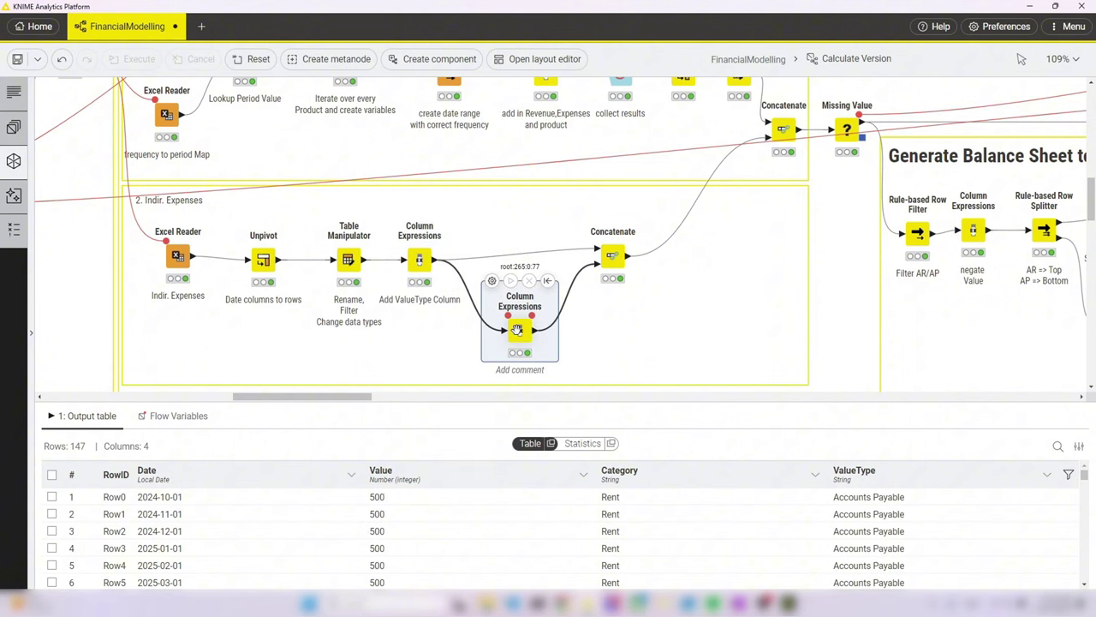
pyautogui.click(859, 504)
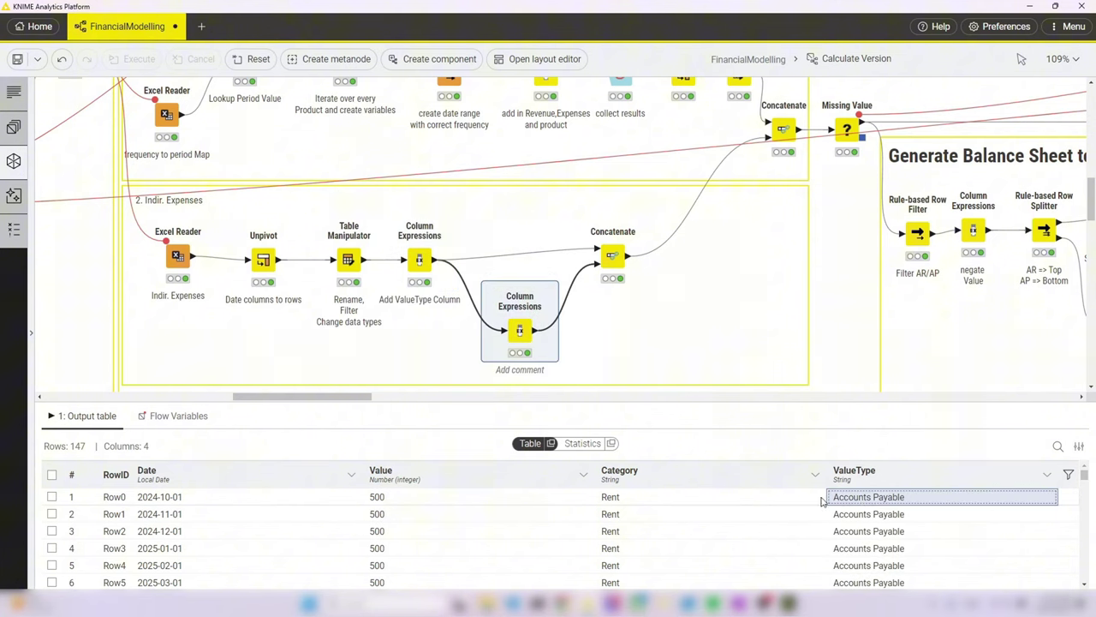
pyautogui.click(382, 501)
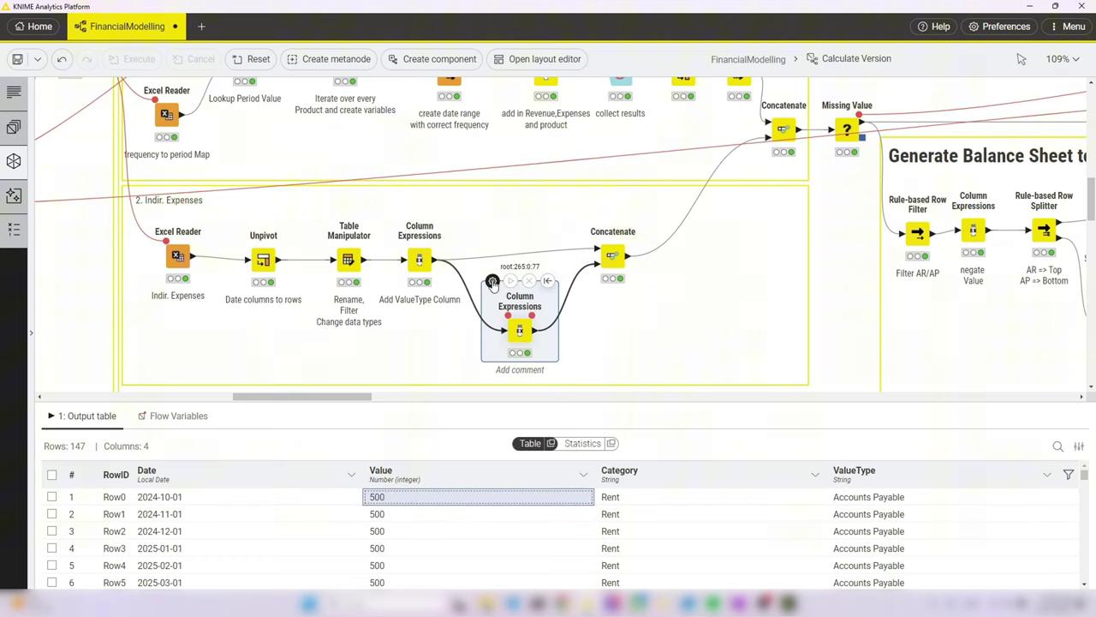
# - Review the Column Expressions expressions negating Value and setting Accounts Payable, closing without changes
pyautogui.click(491, 281)
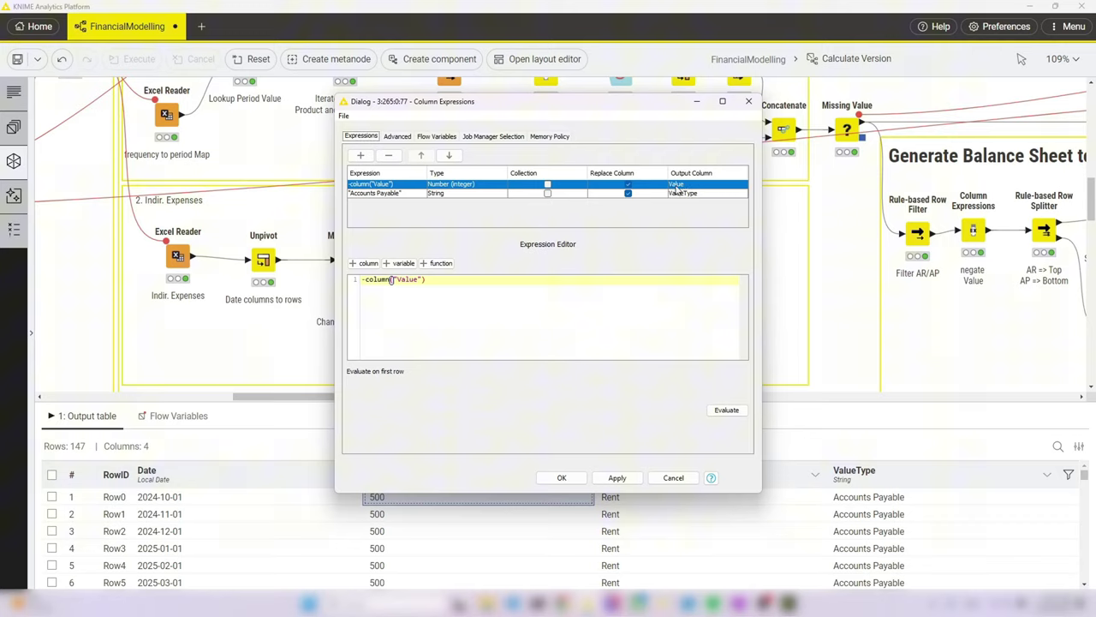
pyautogui.click(361, 279)
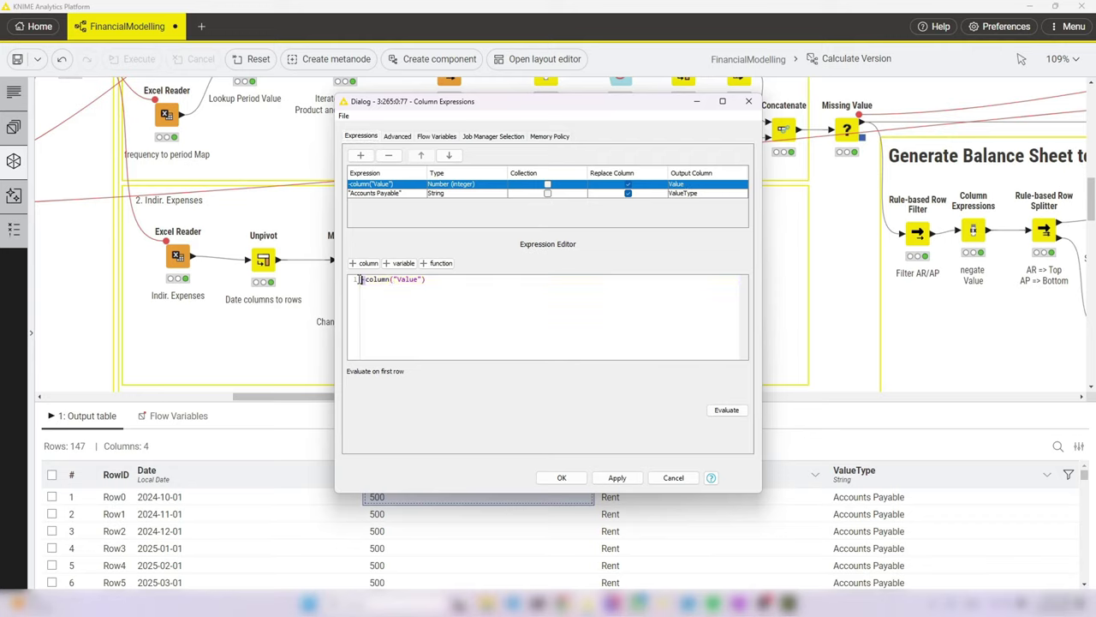
pyautogui.click(440, 196)
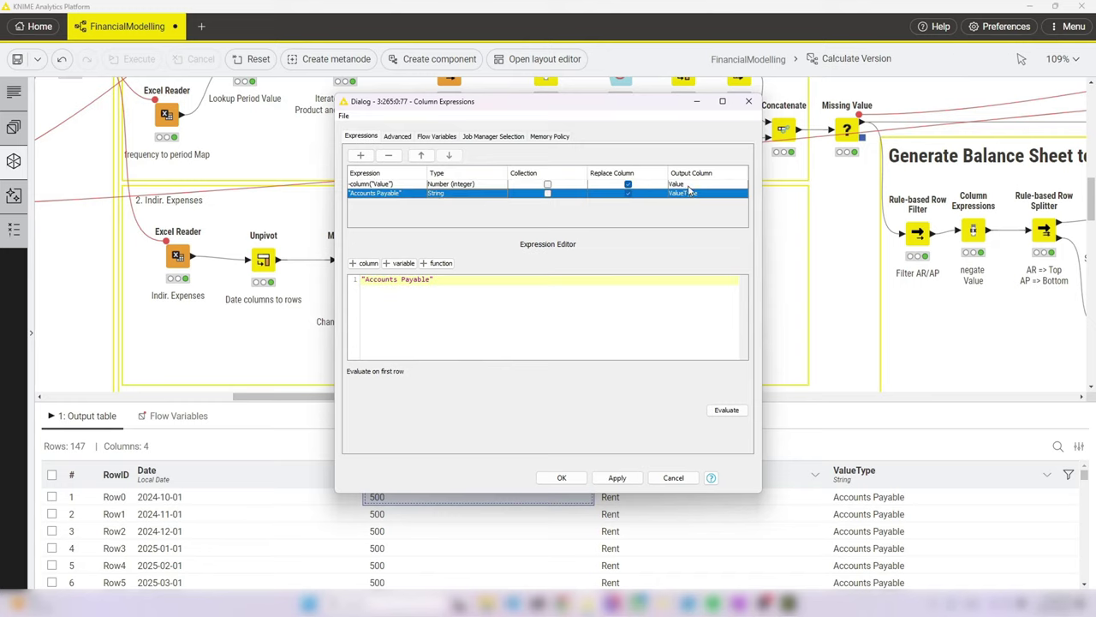
pyautogui.moveTo(457, 287); pyautogui.dragTo(330, 275)
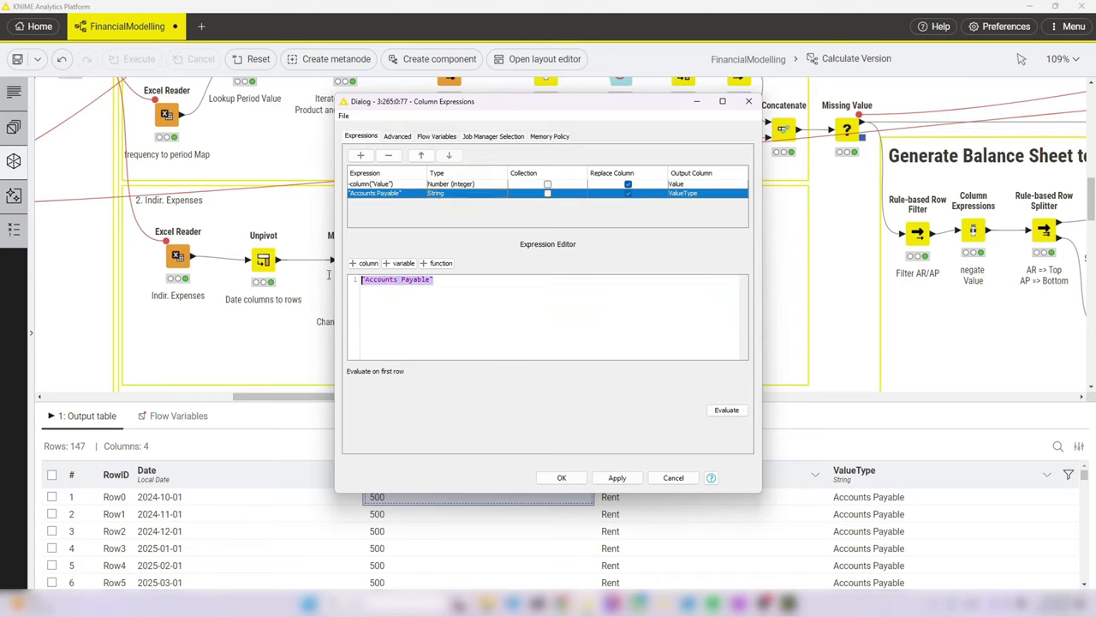
pyautogui.click(562, 477)
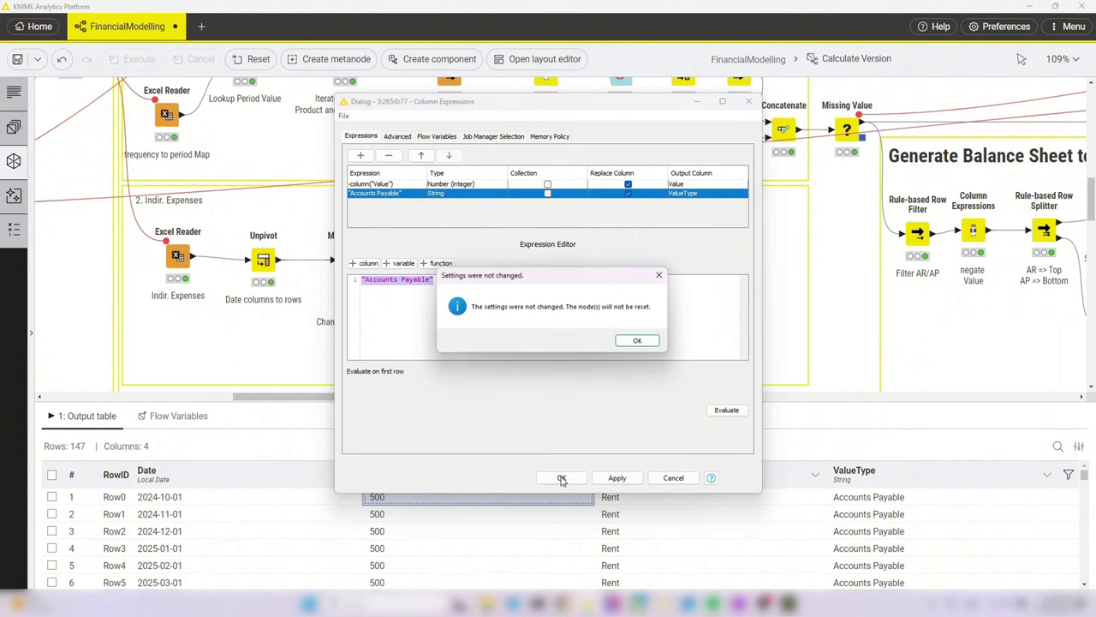
pyautogui.click(637, 341)
# - Sort the Concatenate output by ValueType, then show the revenue Column Expressions output
pyautogui.click(614, 259)
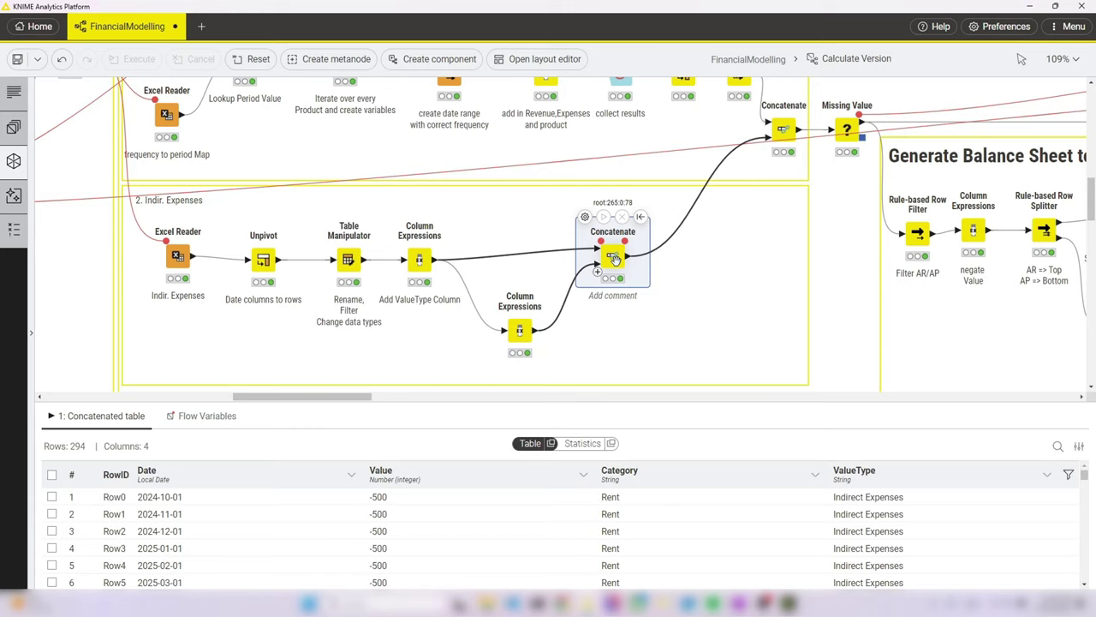
pyautogui.click(883, 477)
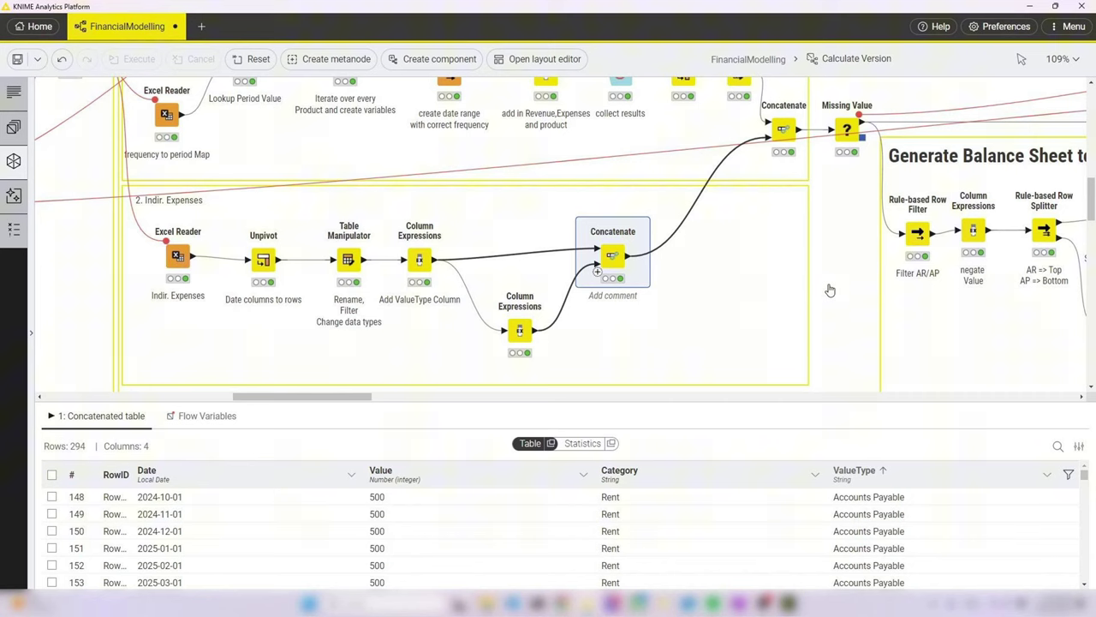
pyautogui.scroll(3, 830, 290)
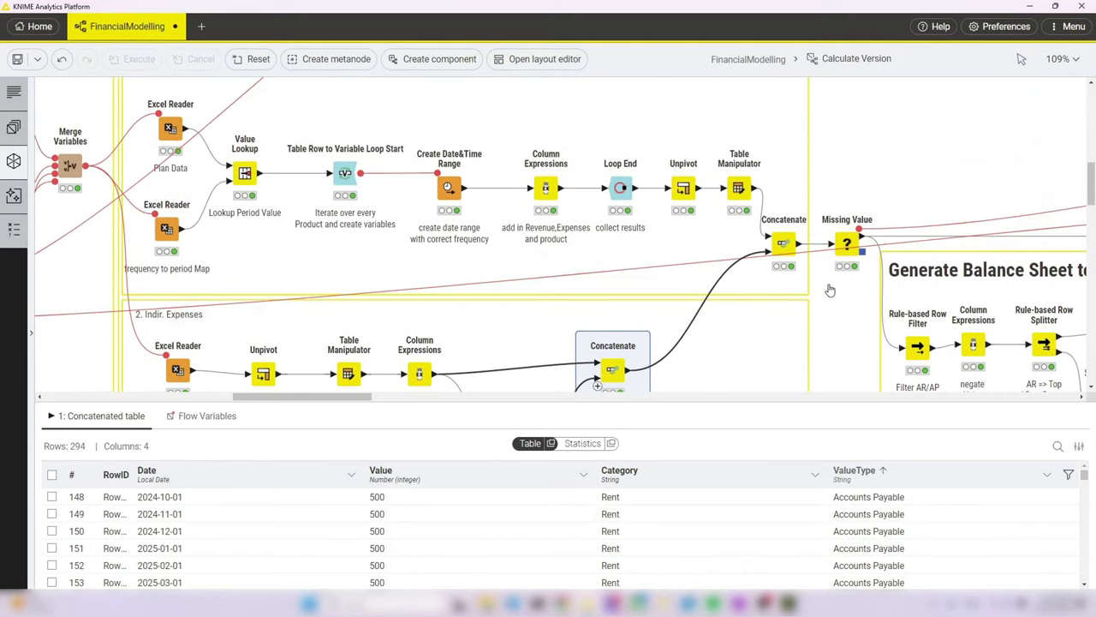
pyautogui.scroll(1, 749, 346)
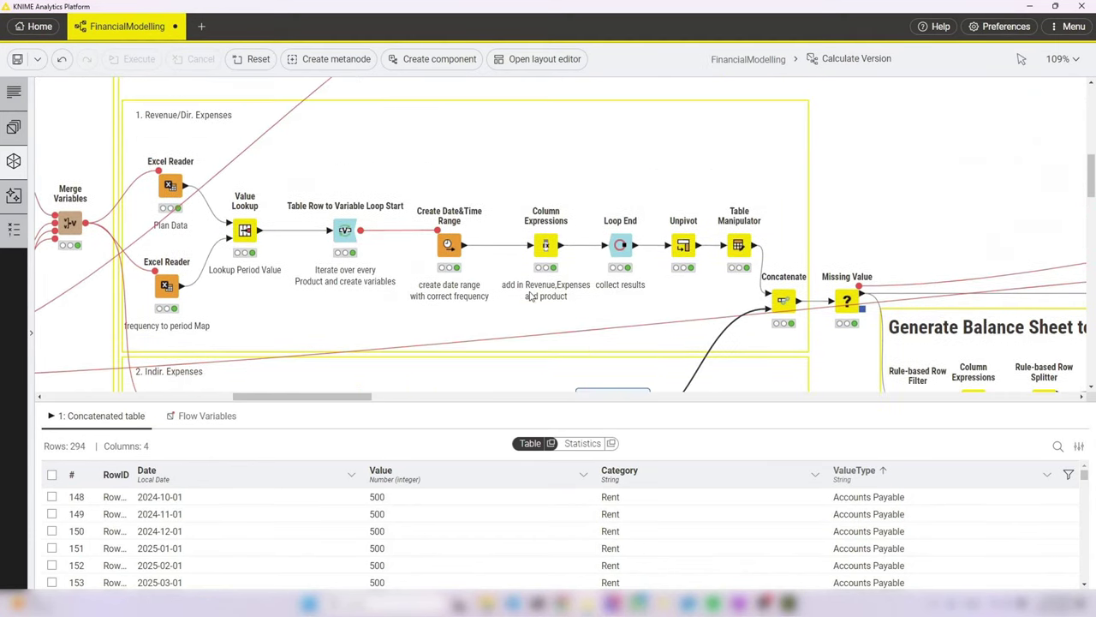
pyautogui.click(544, 246)
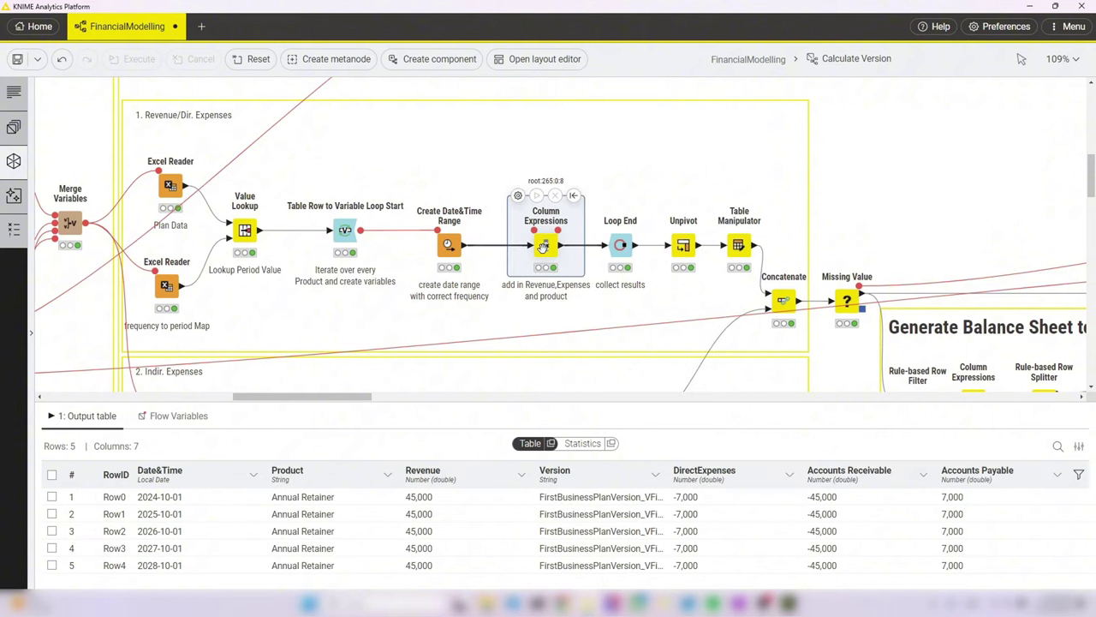
pyautogui.click(518, 196)
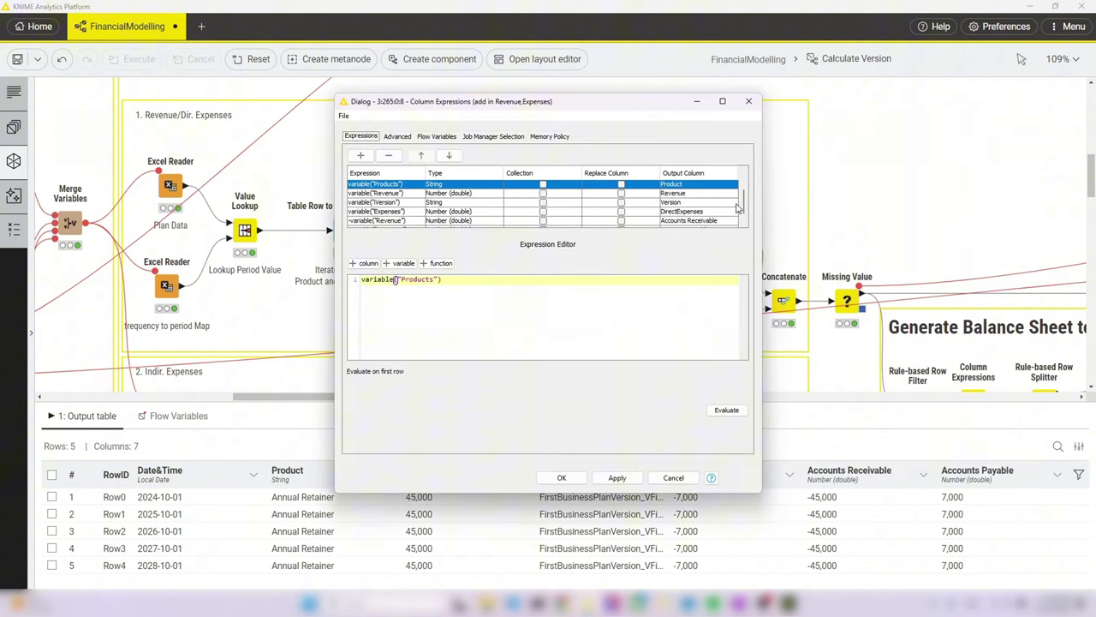
pyautogui.scroll(-1, 744, 209)
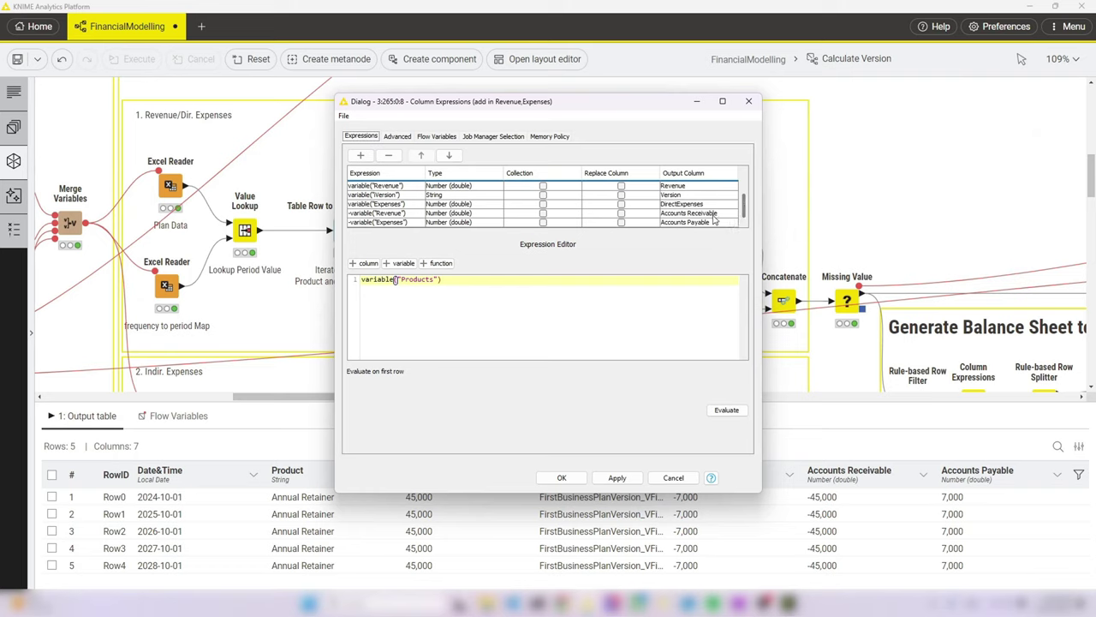
pyautogui.click(683, 214)
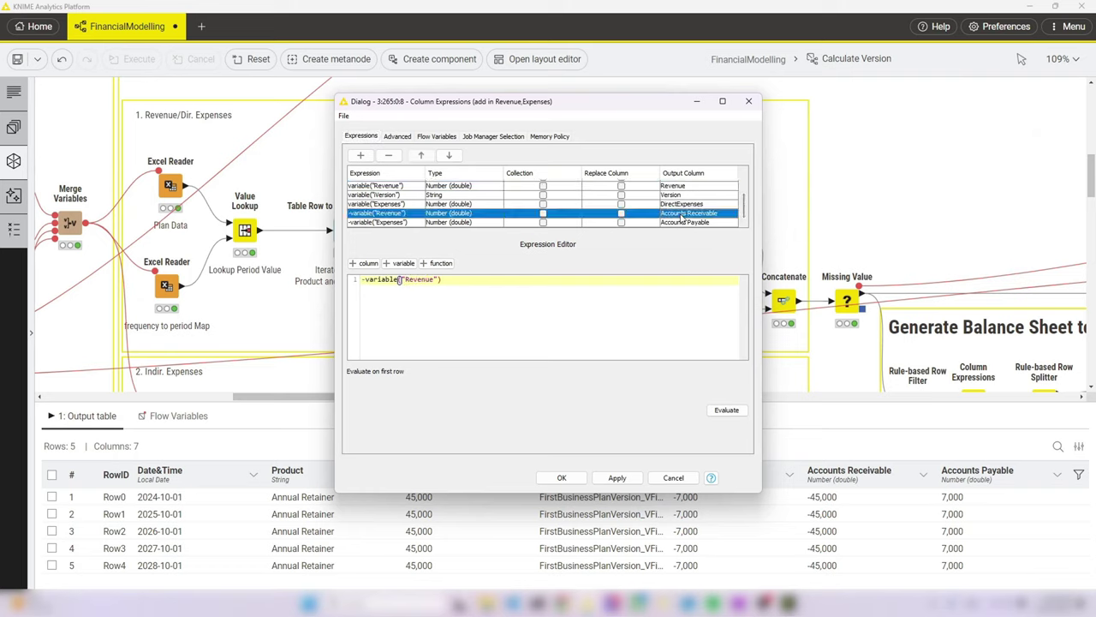
pyautogui.click(365, 280)
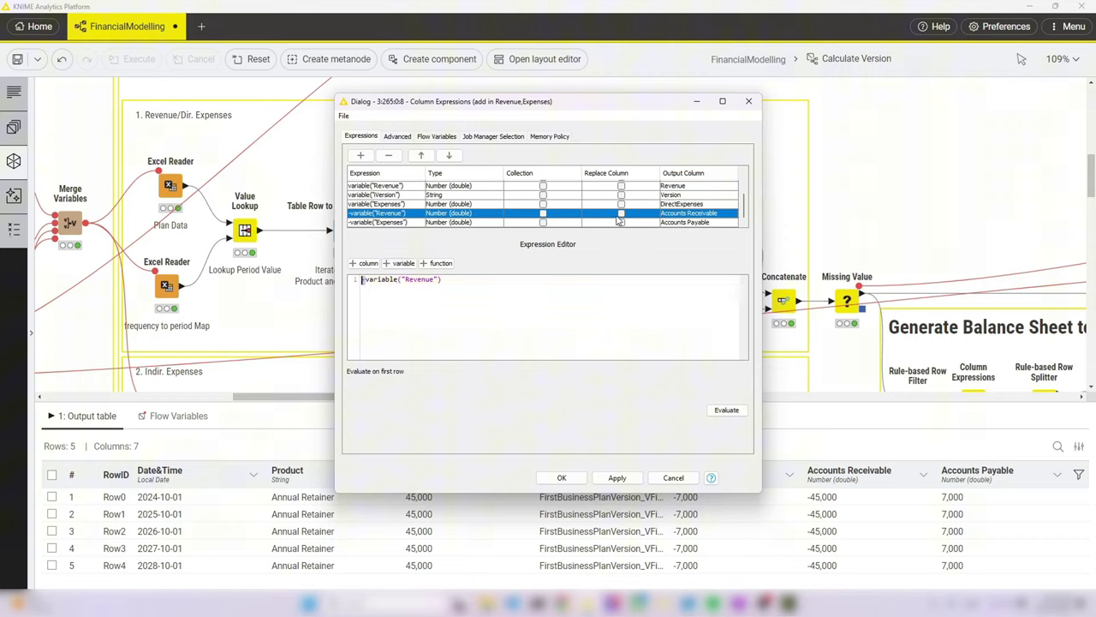
pyautogui.click(673, 224)
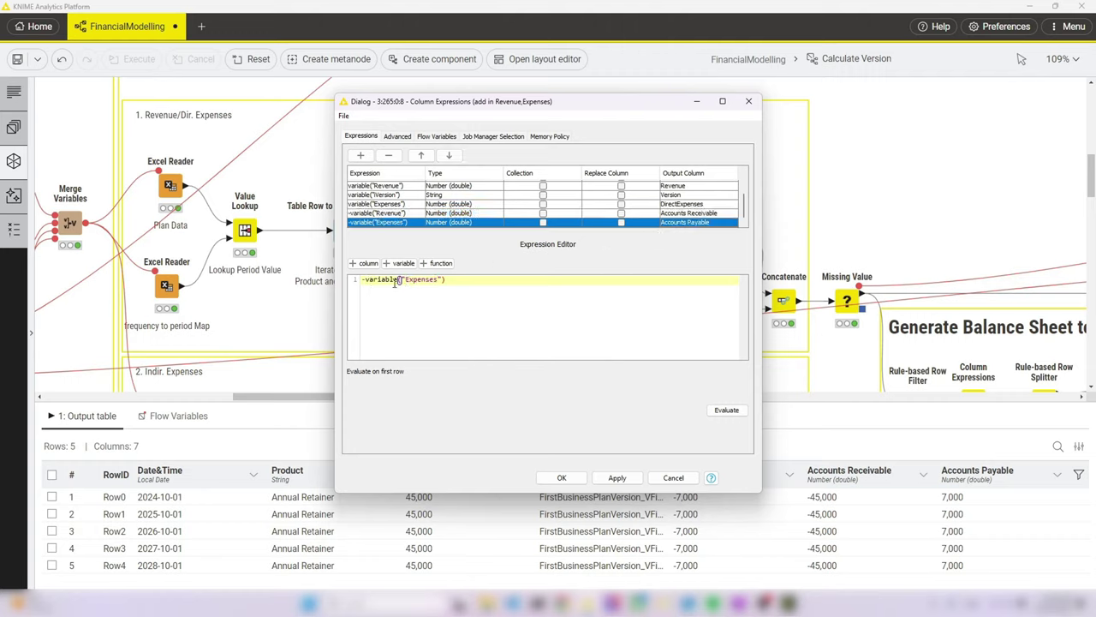
pyautogui.moveTo(368, 280); pyautogui.dragTo(361, 280)
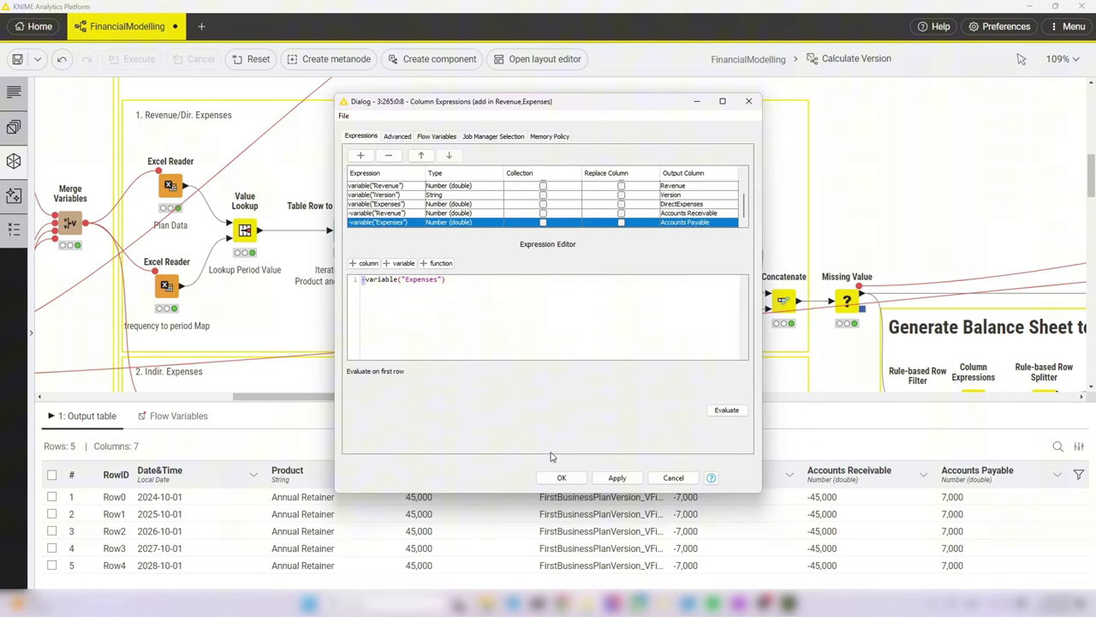
pyautogui.click(562, 477)
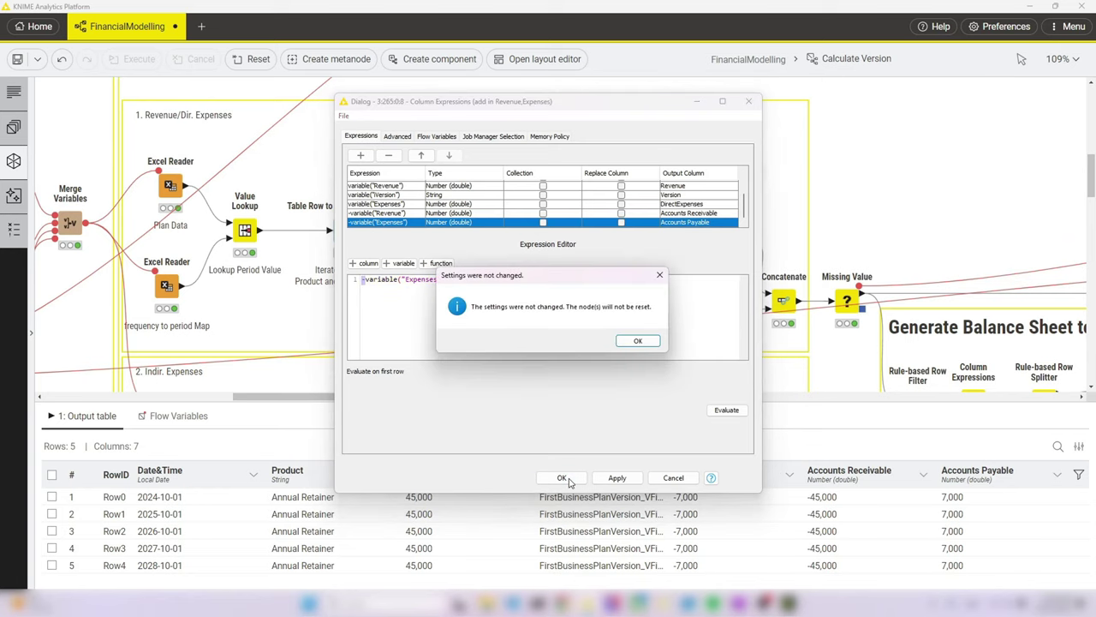
pyautogui.click(637, 341)
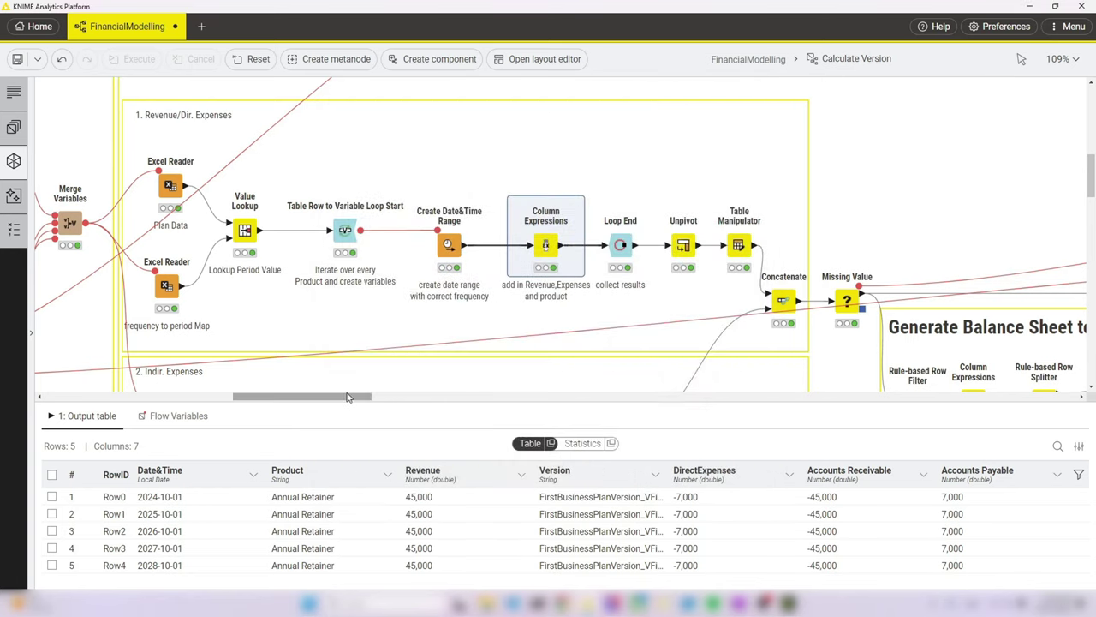
# - Review the Unpivot node's 292-row output and its value-column settings, closing with Ok
pyautogui.moveTo(347, 398); pyautogui.dragTo(366, 398)
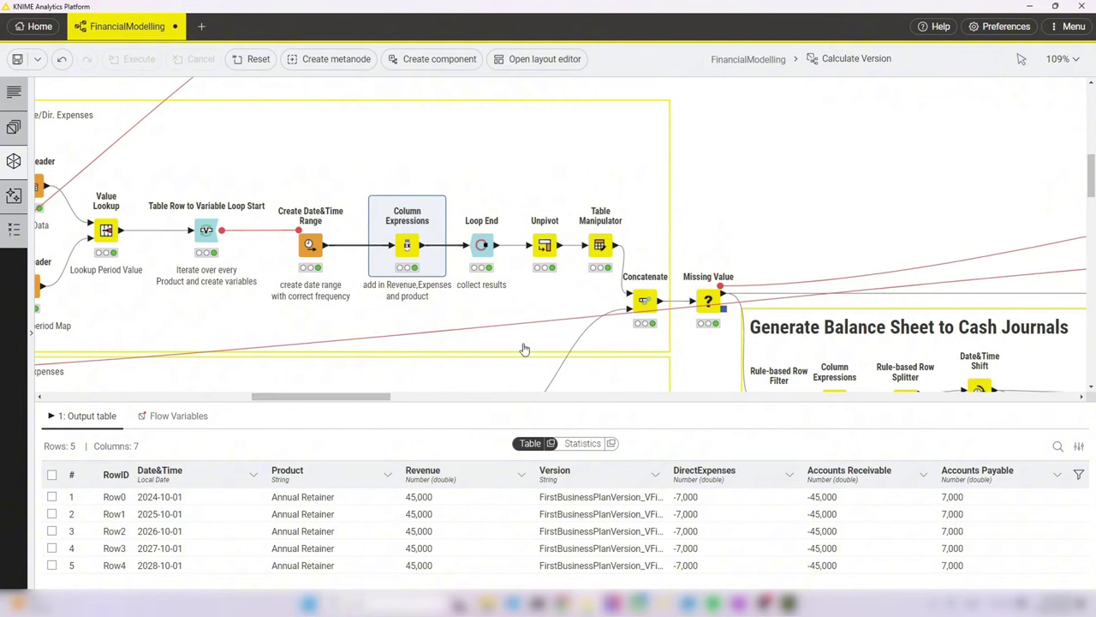
pyautogui.click(545, 246)
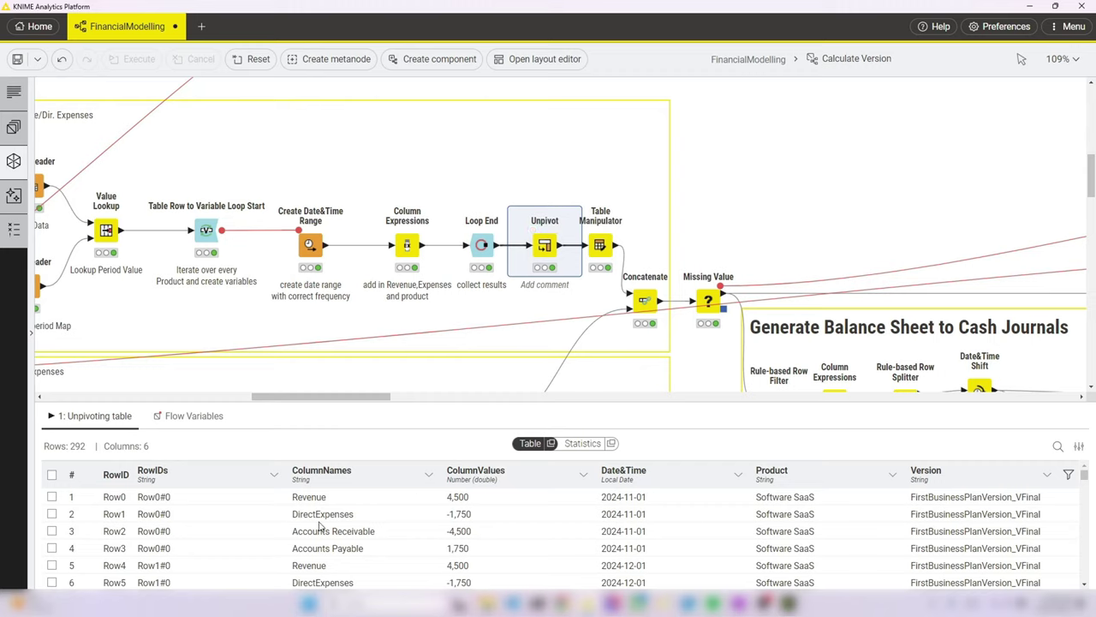
pyautogui.click(373, 535)
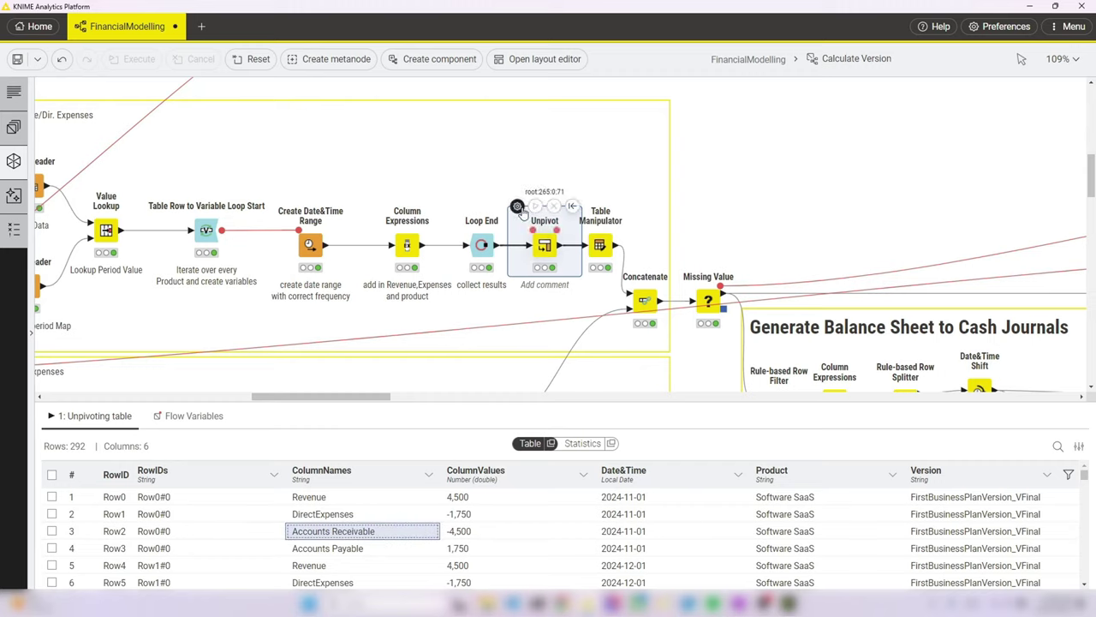
pyautogui.click(518, 207)
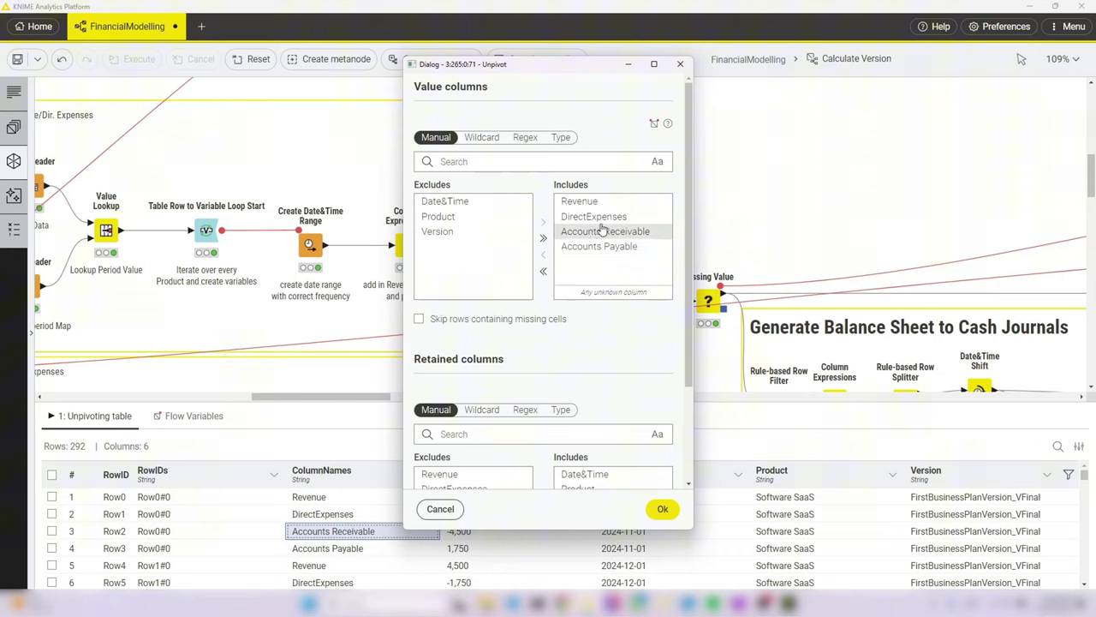
pyautogui.click(662, 510)
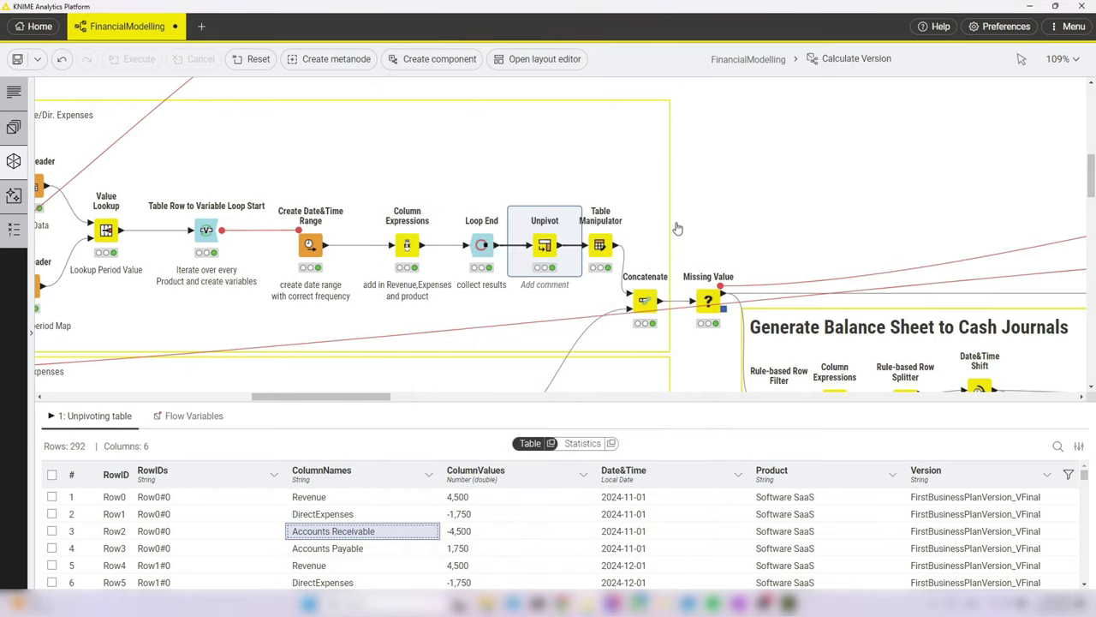
# - Show the Concatenate node's combined output and highlight its 586-row count
pyautogui.scroll(-3, 686, 216)
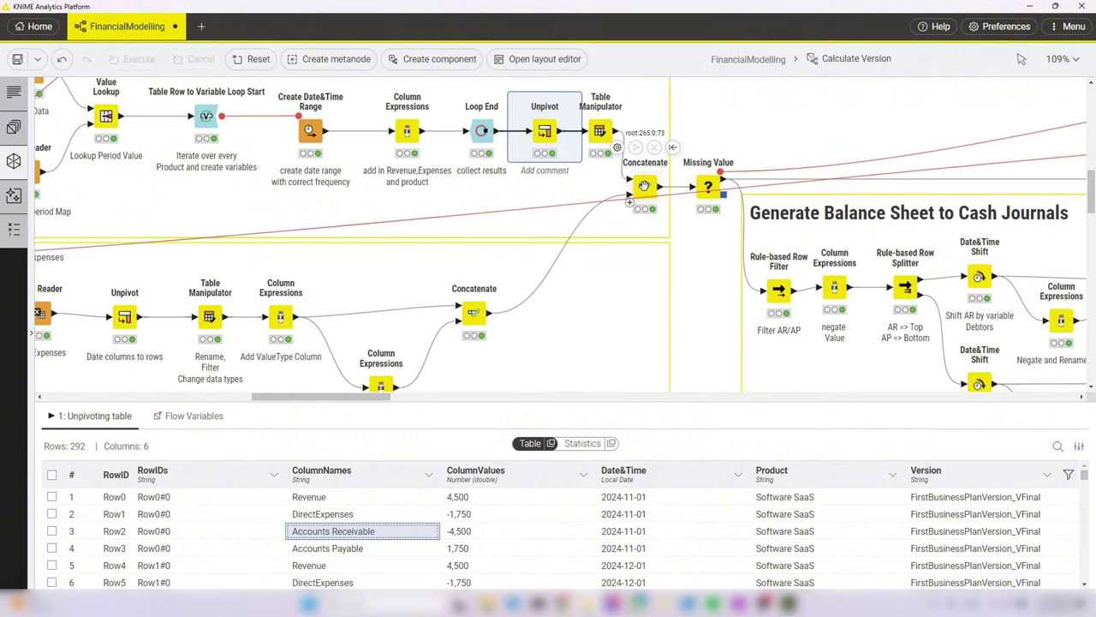
pyautogui.click(645, 186)
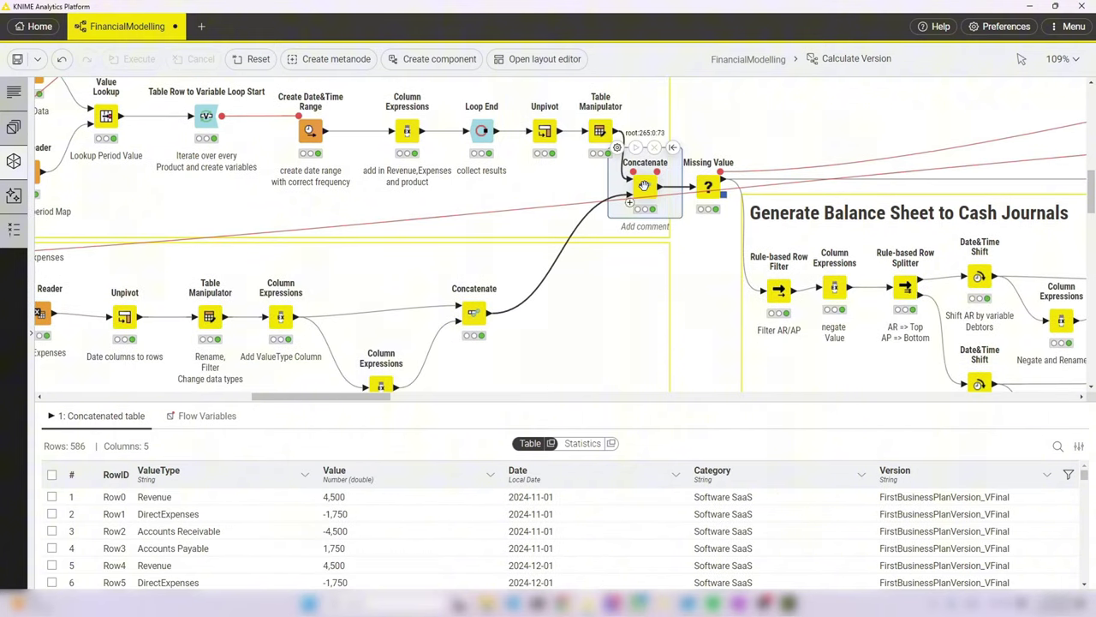
pyautogui.moveTo(86, 447); pyautogui.dragTo(71, 447)
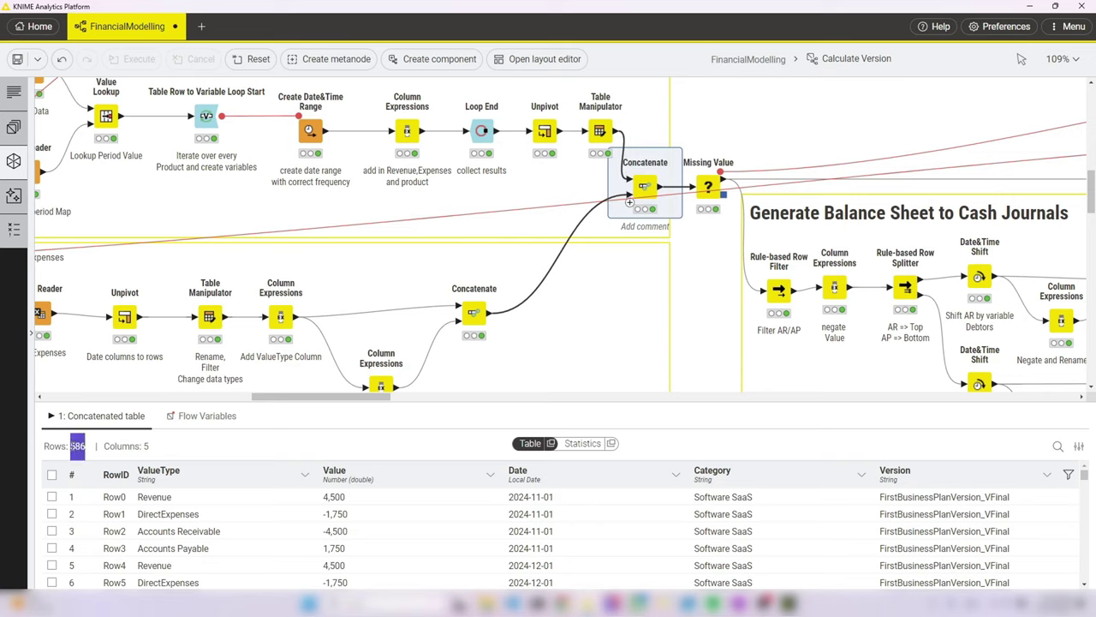
# - Clear the node selection and open, then dismiss, the canvas and annotation context menus
pyautogui.click(700, 303)
pyautogui.scroll(-5, 724, 222)
pyautogui.rightClick(734, 129)
pyautogui.moveTo(780, 224)
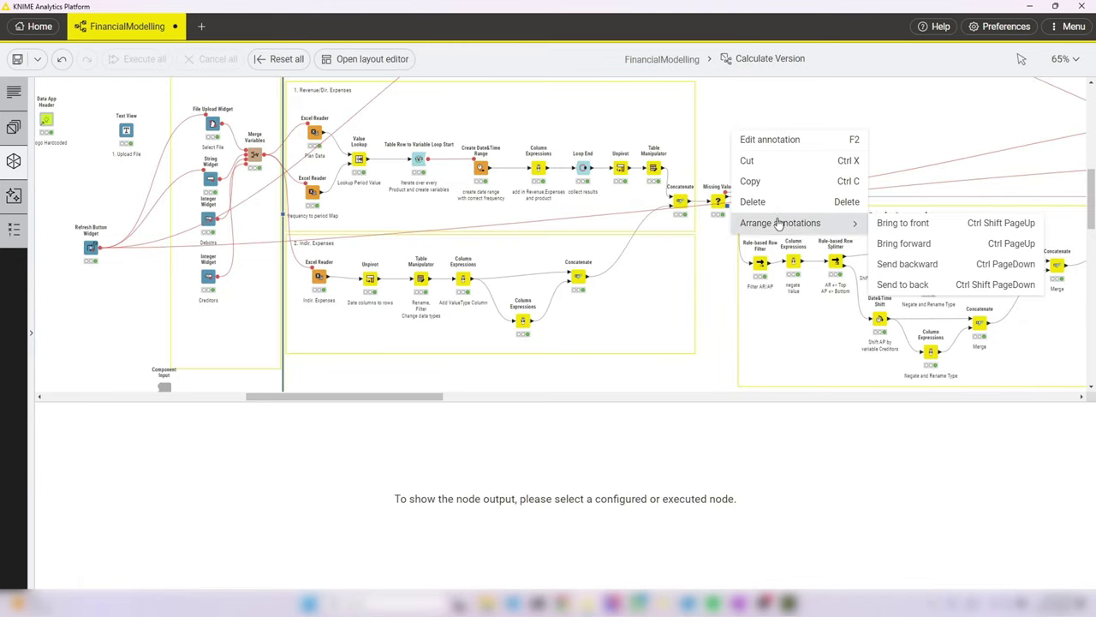
pyautogui.rightClick(718, 314)
pyautogui.click(688, 374)
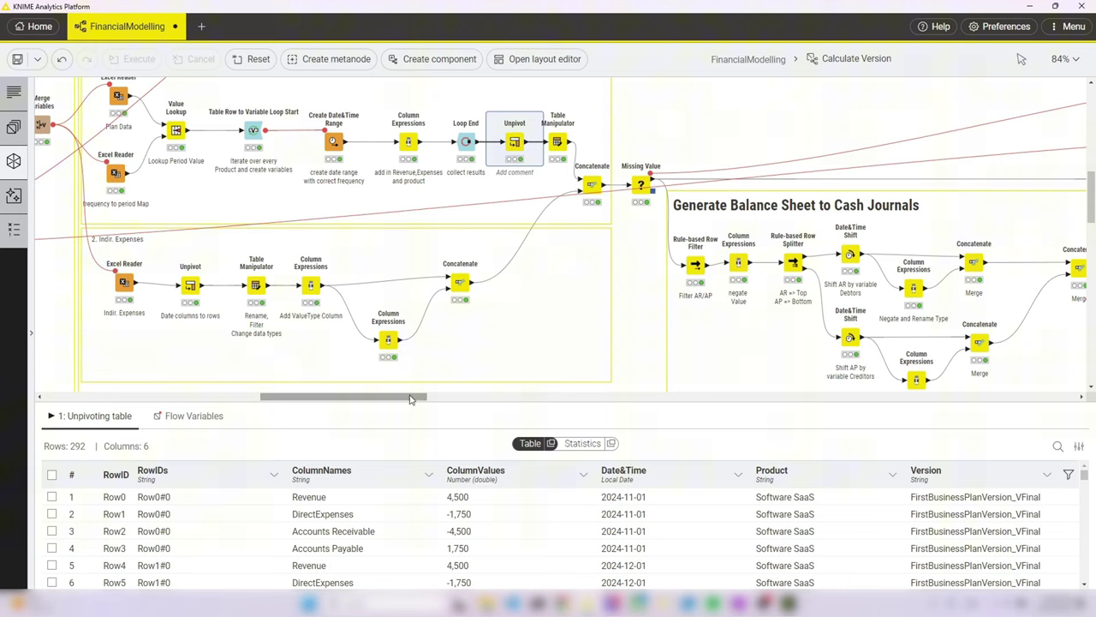
# - Inspect the AR/AP filter output and the negated values, reviewing the negate expression
pyautogui.moveTo(422, 396); pyautogui.dragTo(482, 395)
pyautogui.scroll(-3, 439, 268)
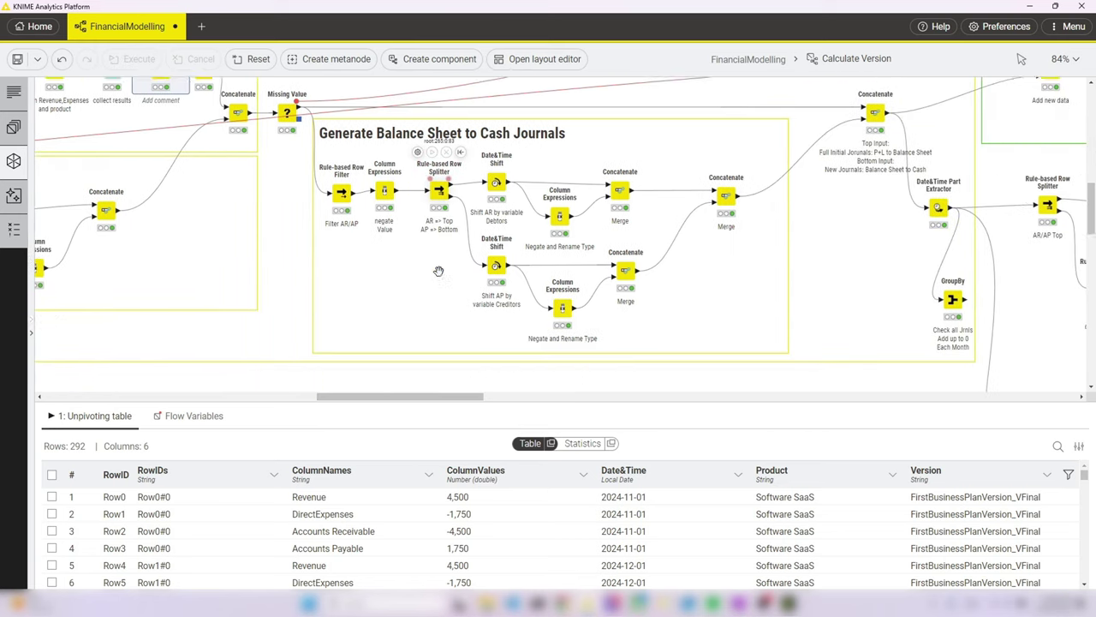
pyautogui.scroll(1, 440, 269)
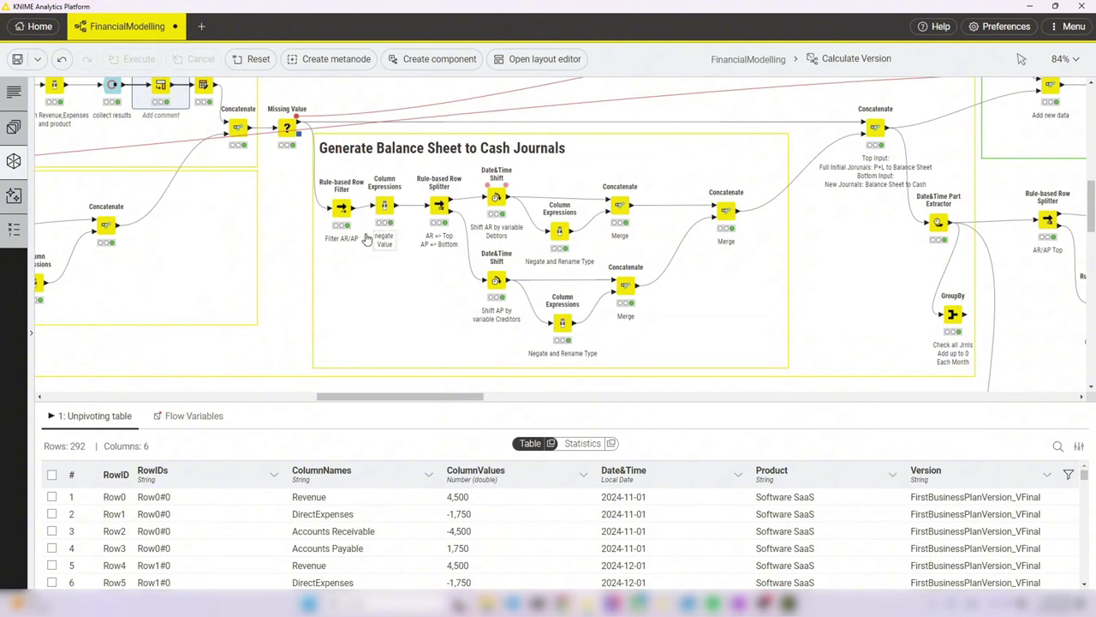
pyautogui.click(341, 210)
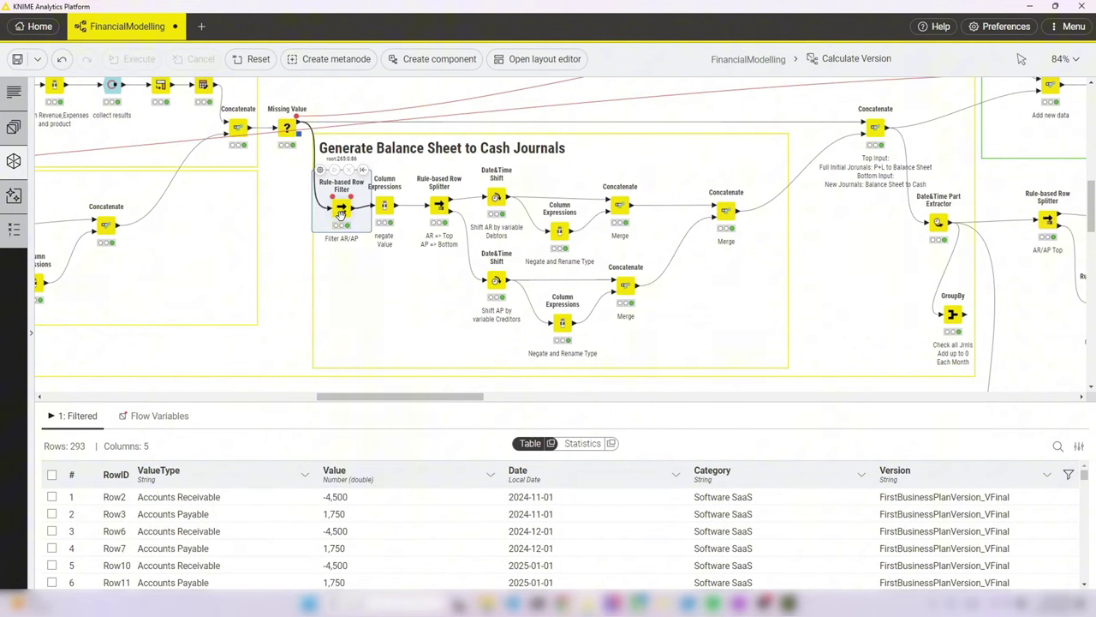
pyautogui.click(386, 209)
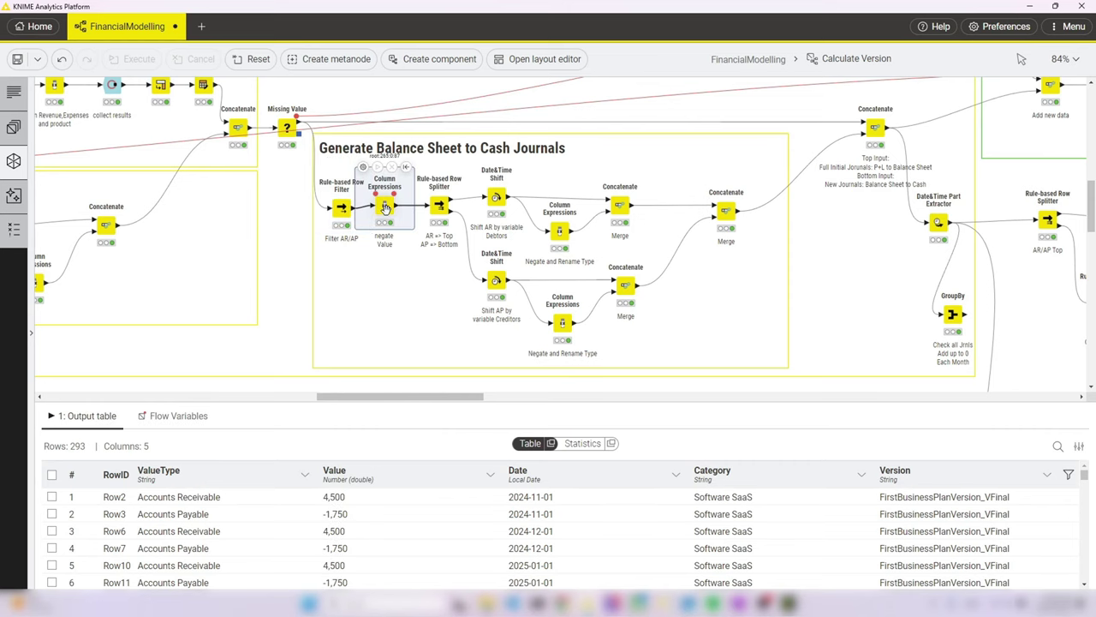
pyautogui.click(364, 168)
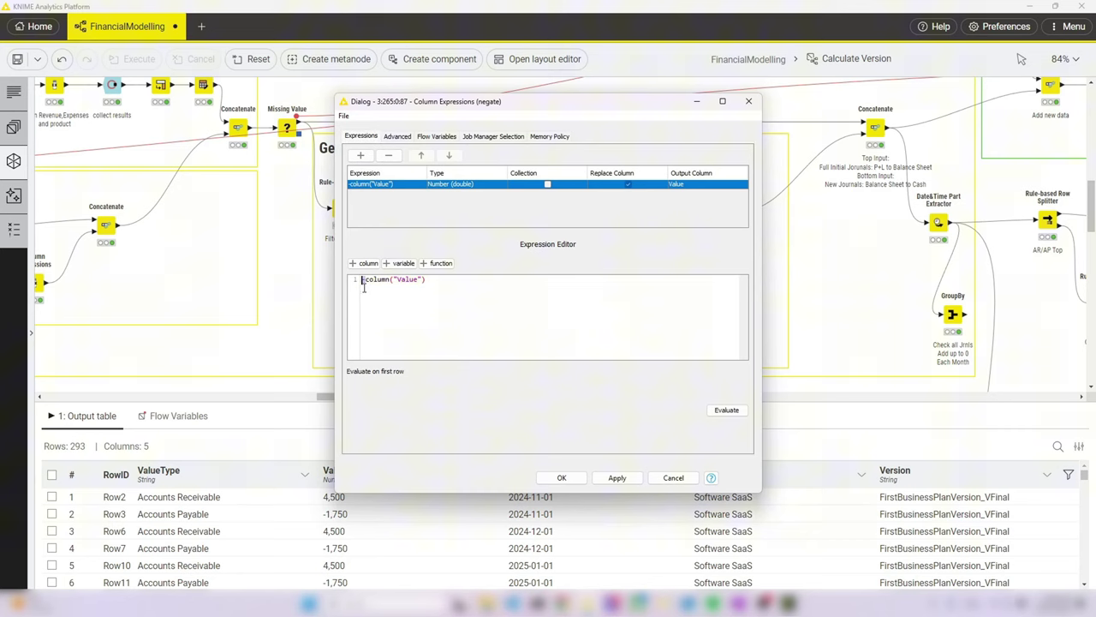
pyautogui.click(749, 101)
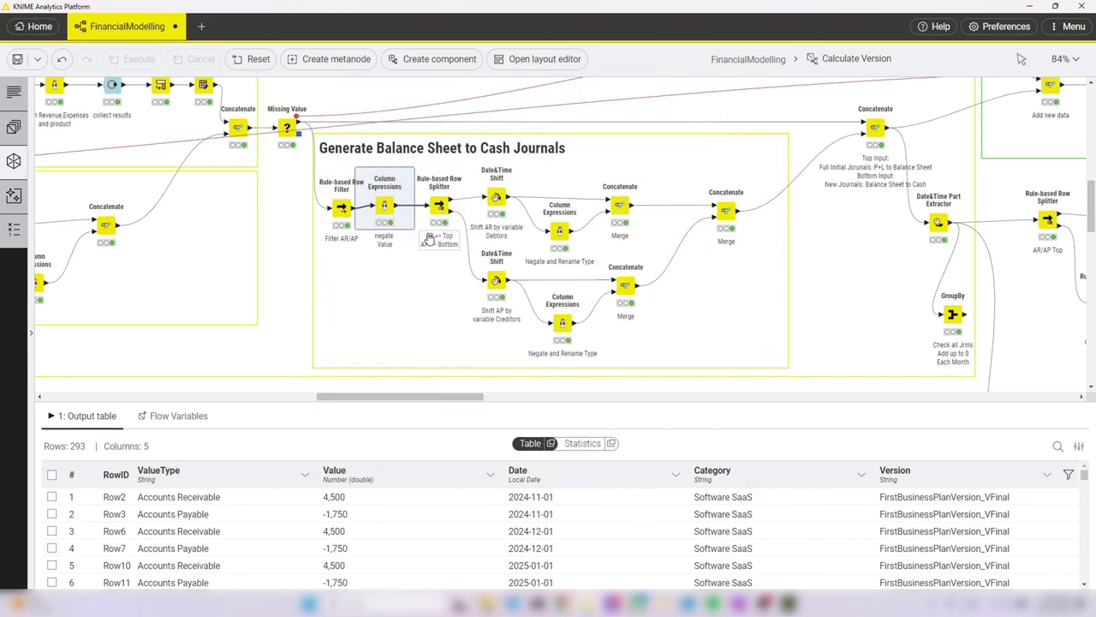
# - Show the AR/AP splitter's two outputs, with 73 AR rows in the first
pyautogui.moveTo(439, 207)
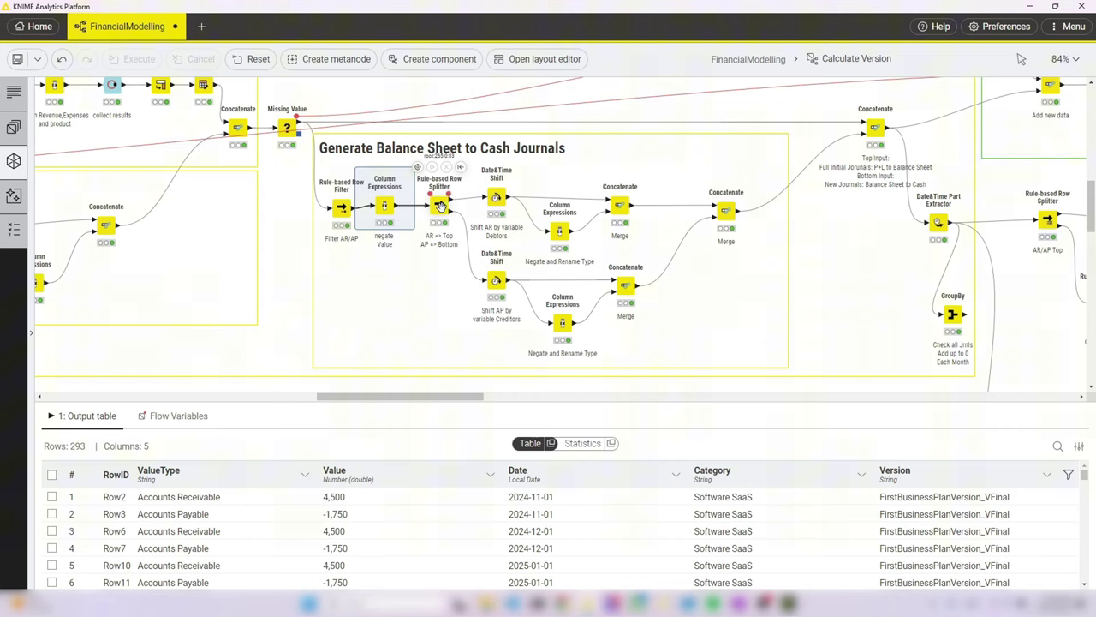
pyautogui.click(439, 207)
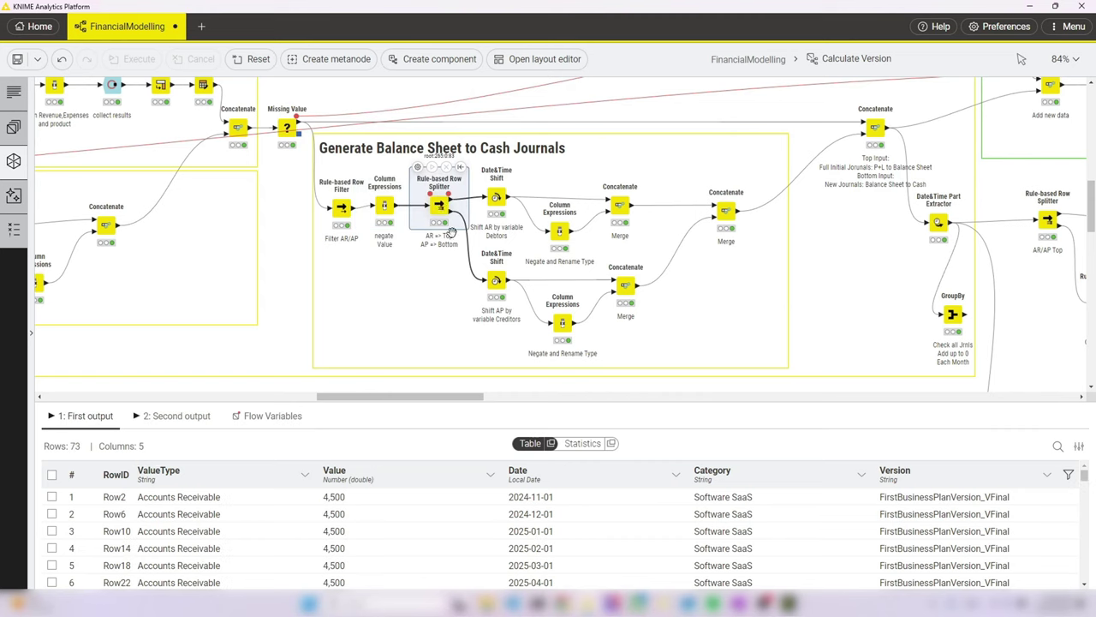
pyautogui.scroll(-3, 439, 209)
pyautogui.moveTo(506, 401); pyautogui.dragTo(407, 398)
pyautogui.scroll(1, 380, 350)
# - Check the Debtors widget's sDebtors output and its 30-day AR cash receipt setting
pyautogui.click(360, 238)
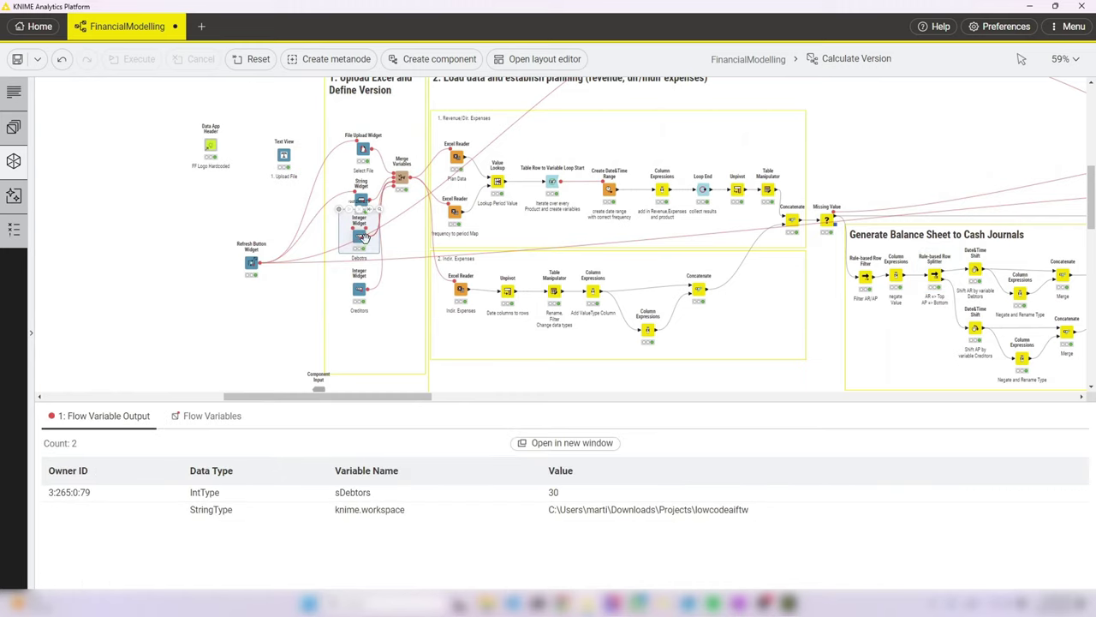
pyautogui.click(379, 209)
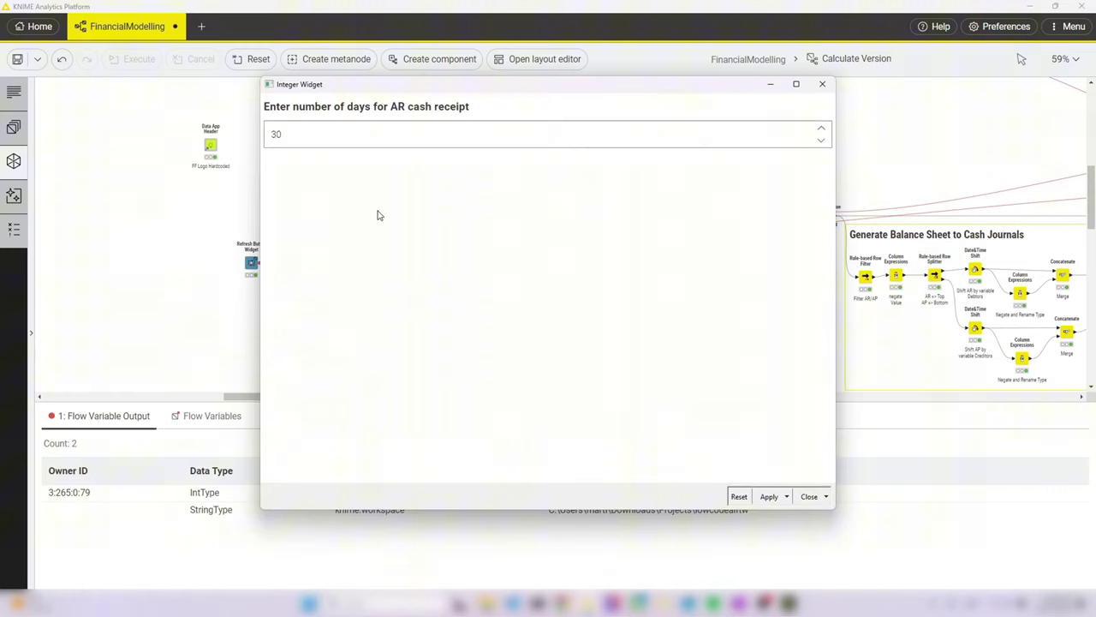
pyautogui.click(822, 87)
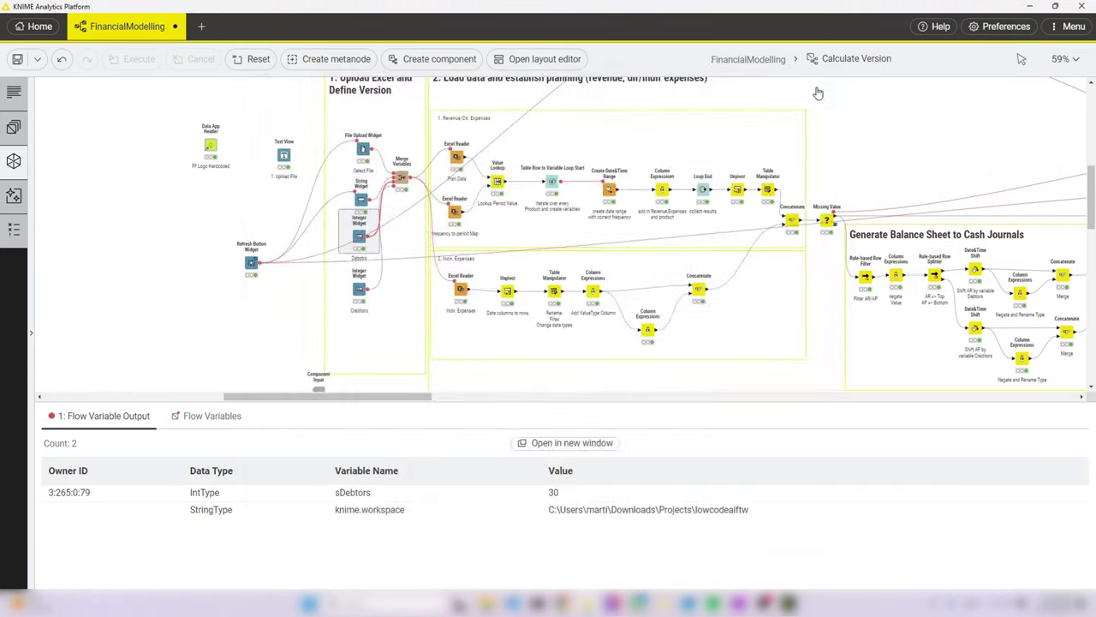
# - Check the Creditors widget's sCreditors value and 60-day AP setting, then return to sDebtors
pyautogui.click(370, 287)
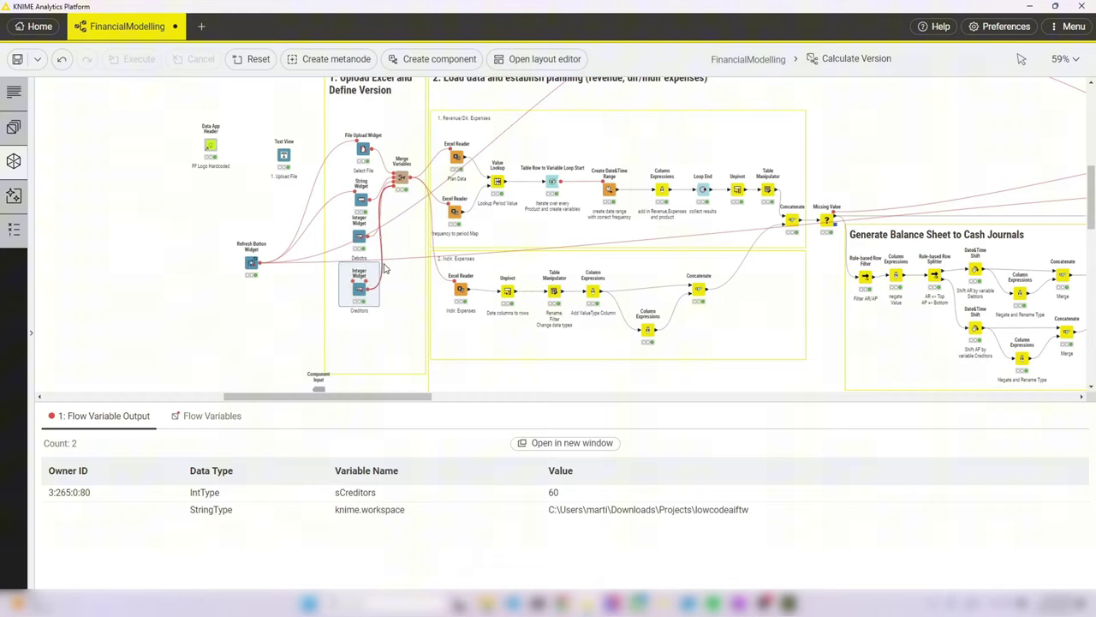
pyautogui.click(380, 261)
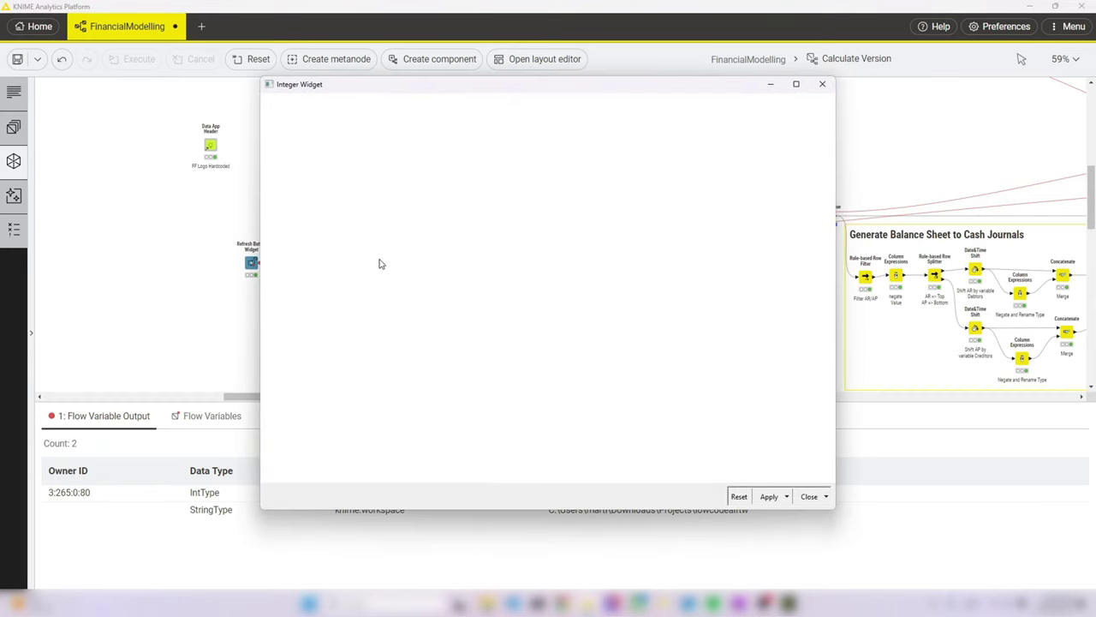
pyautogui.click(822, 87)
pyautogui.moveTo(380, 496); pyautogui.dragTo(333, 496)
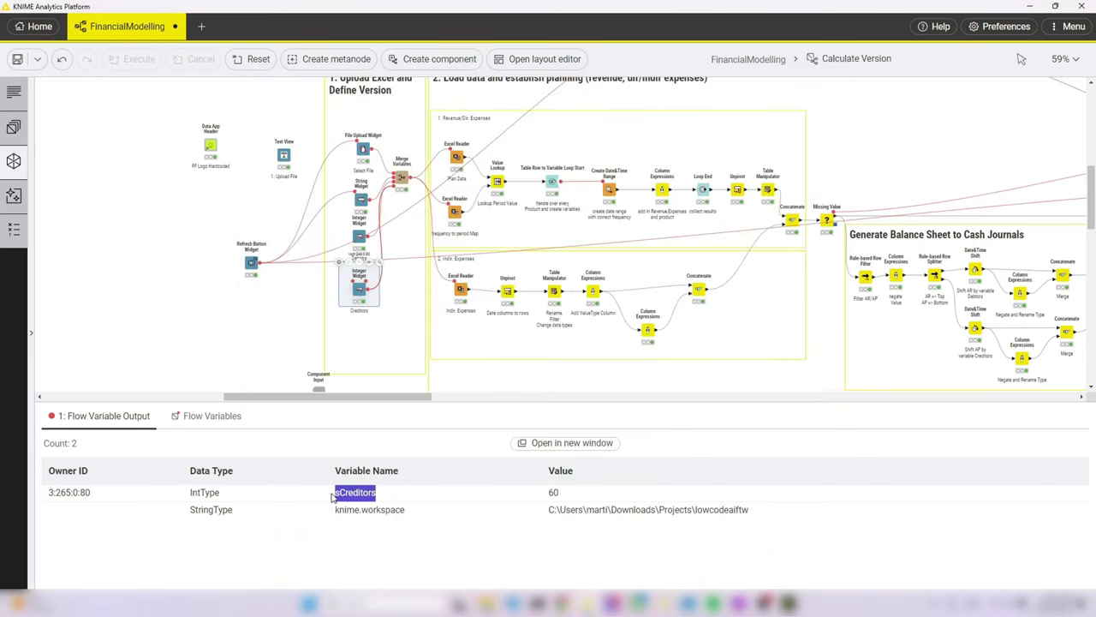
pyautogui.click(360, 238)
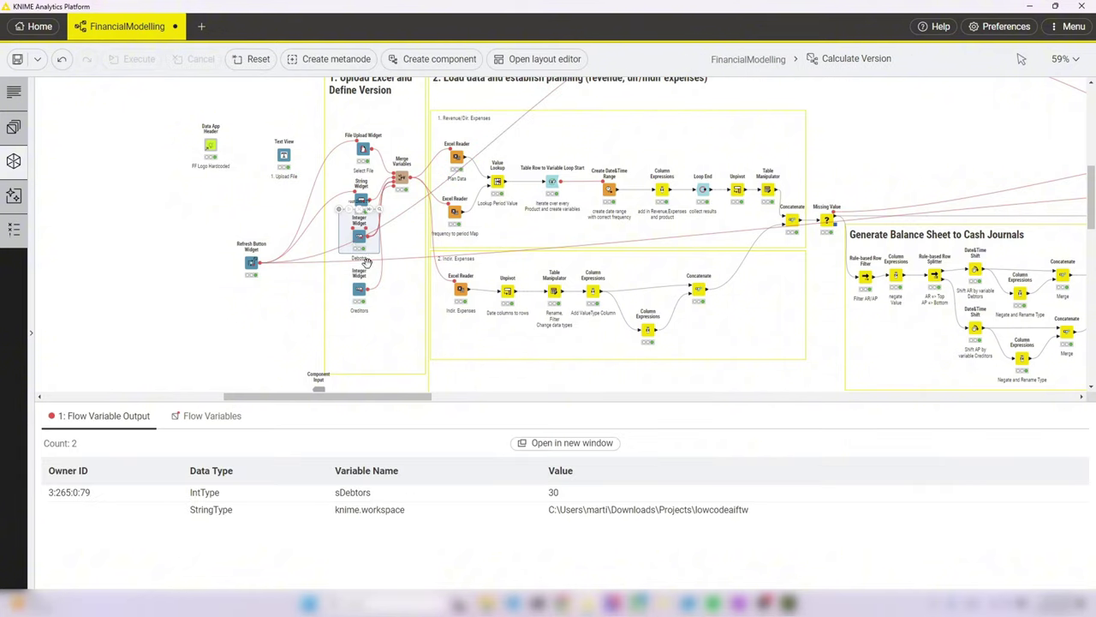
pyautogui.moveTo(370, 494); pyautogui.dragTo(332, 495)
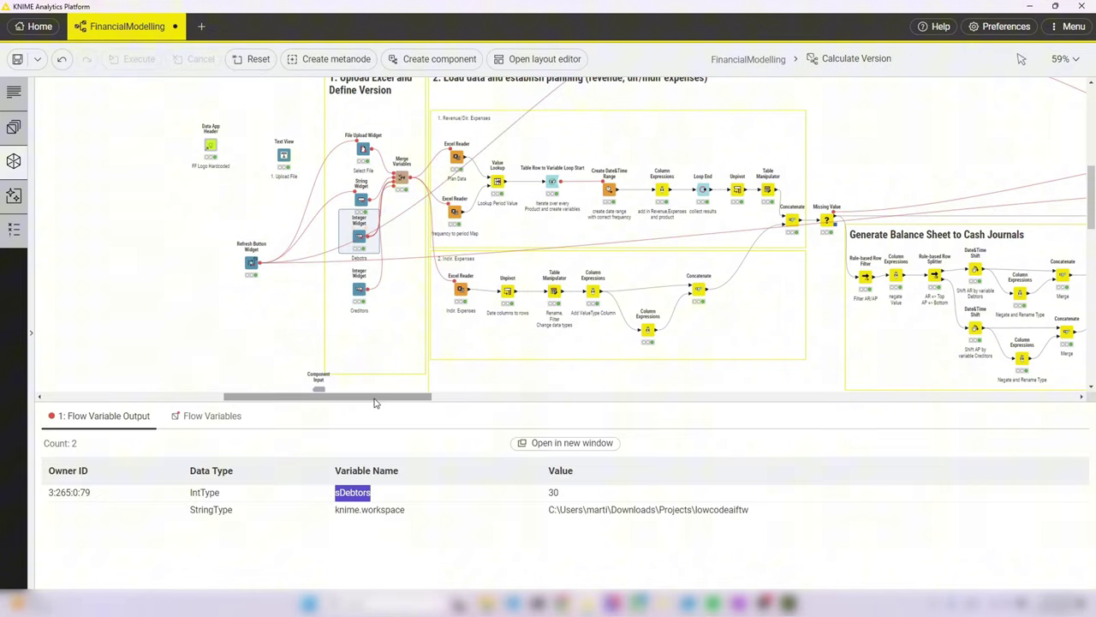
pyautogui.moveTo(375, 403); pyautogui.dragTo(465, 398)
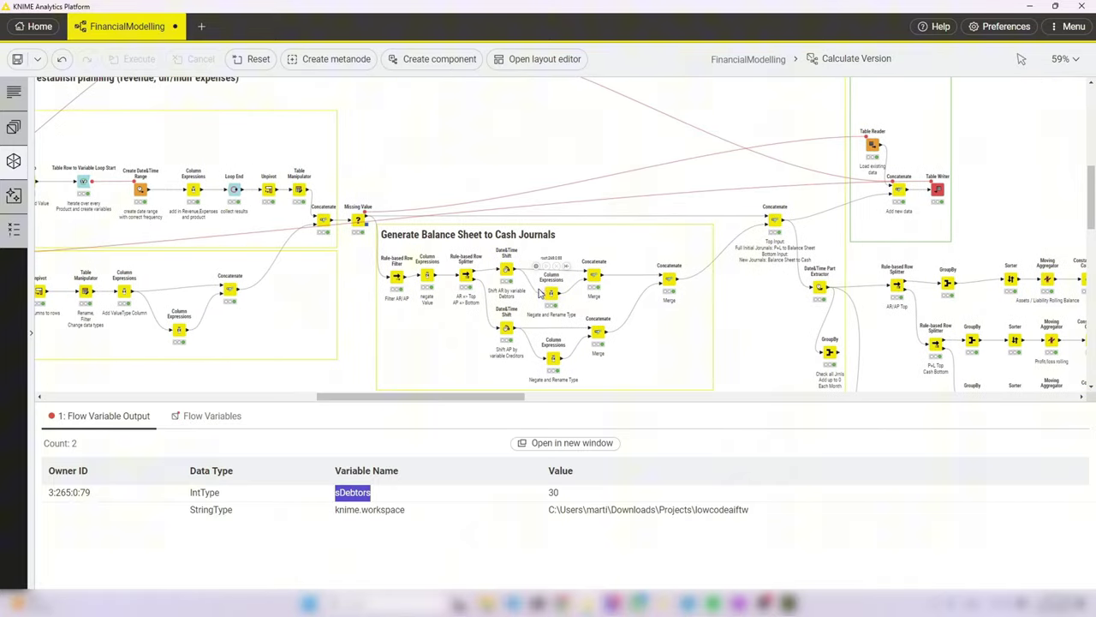
# - Compare the original 2024-11-01 AR date with the shifted AR dates
pyautogui.scroll(3, 531, 300)
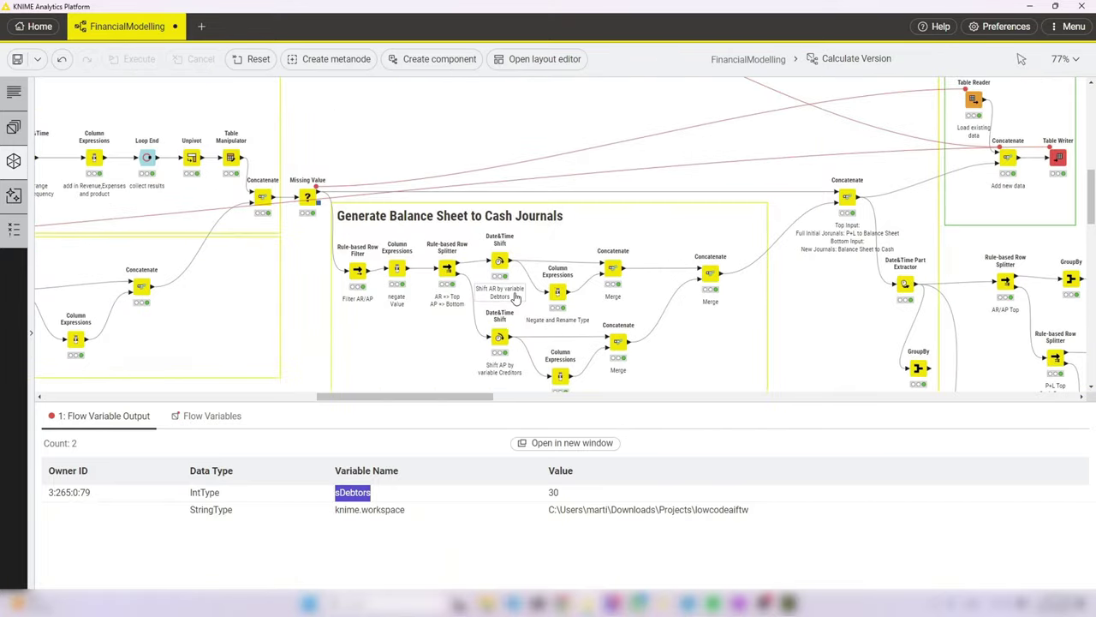
pyautogui.click(445, 269)
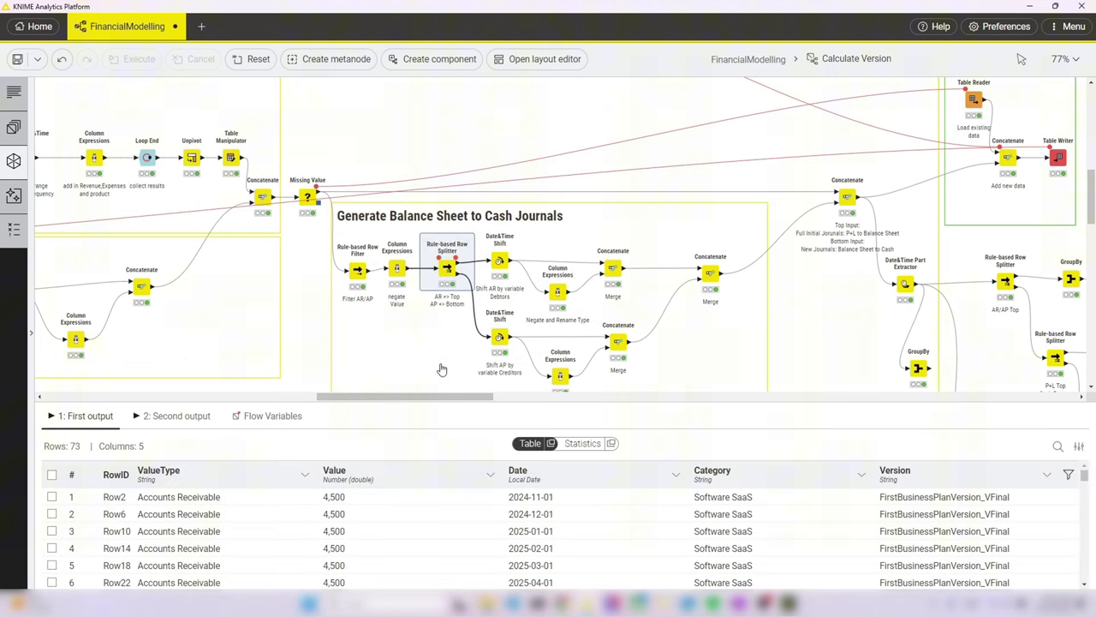
pyautogui.click(218, 502)
pyautogui.click(500, 260)
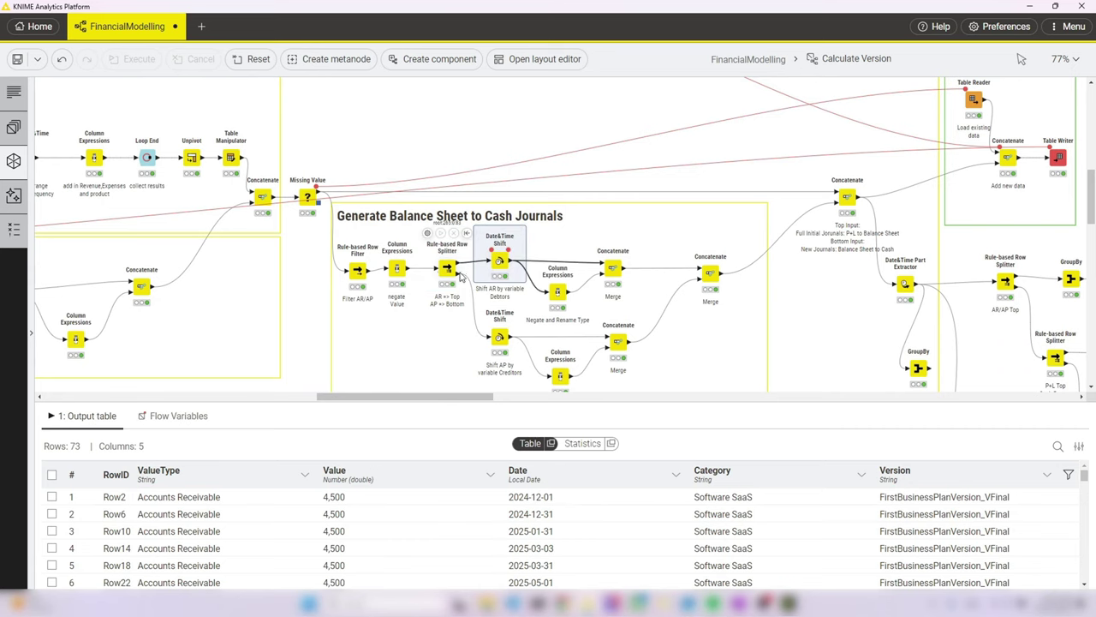
pyautogui.click(447, 268)
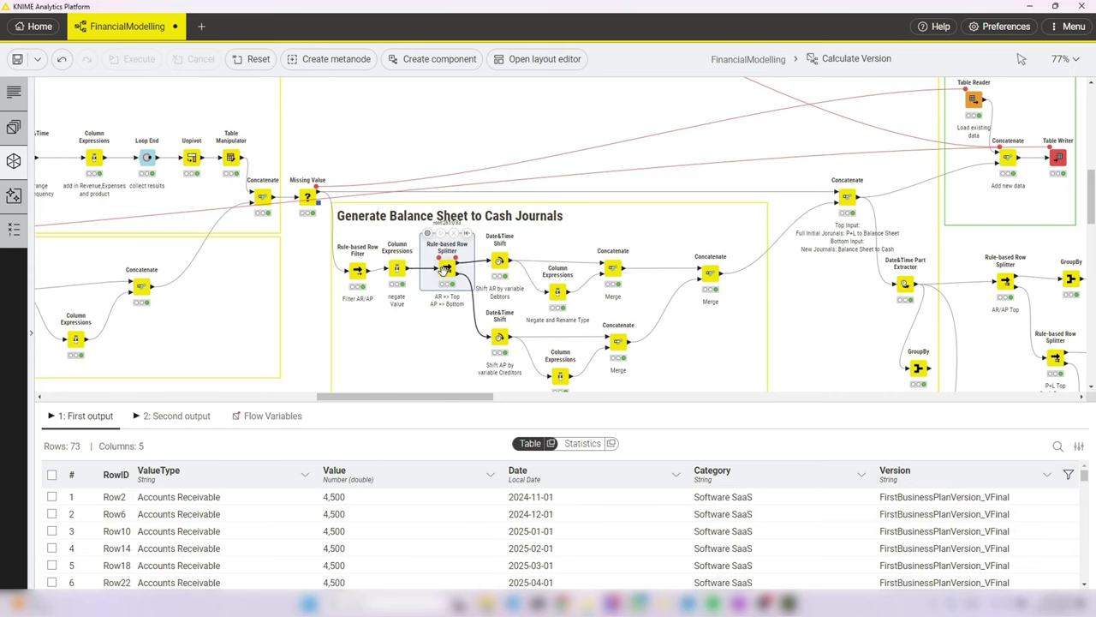
pyautogui.click(540, 497)
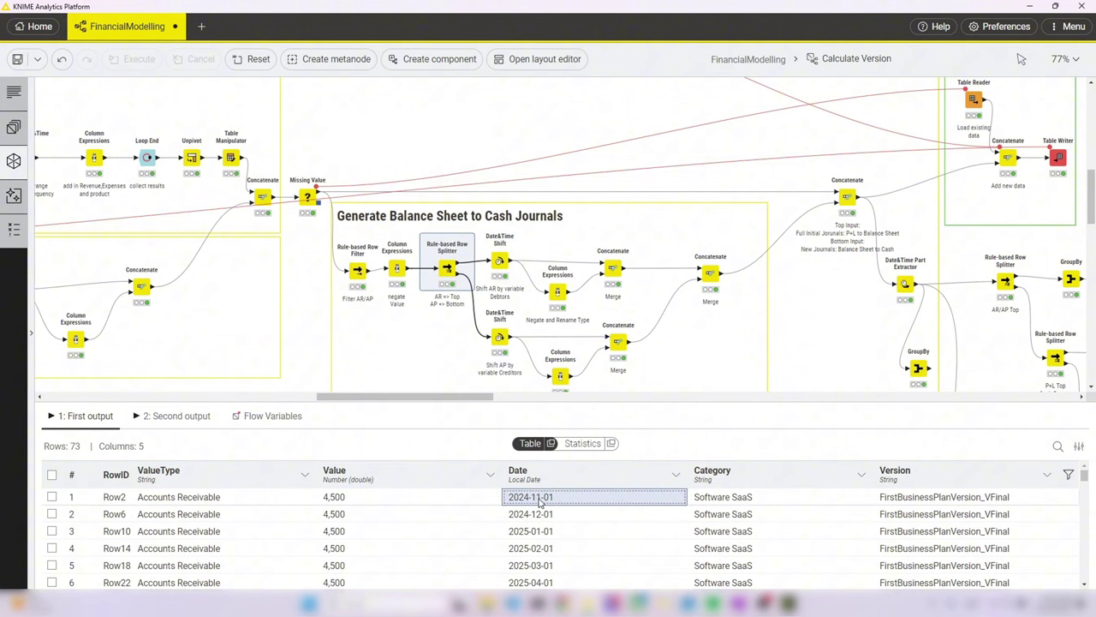
pyautogui.click(500, 260)
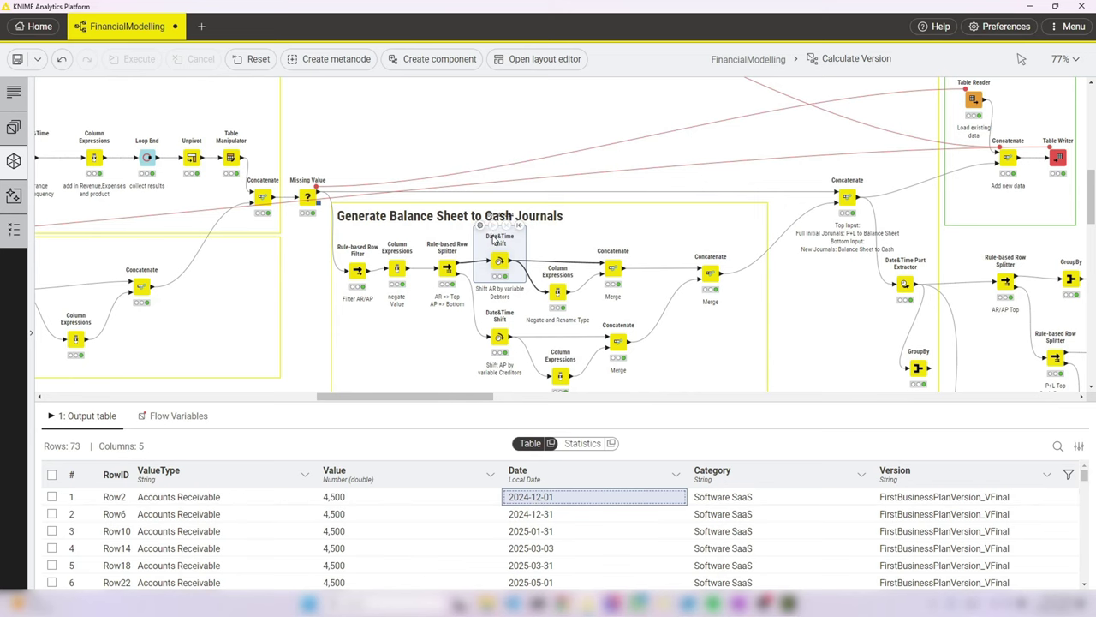
# - Confirm in Shift AR's Flow Variables that sDebtors sets the shift, closing unchanged
pyautogui.doubleClick(499, 259)
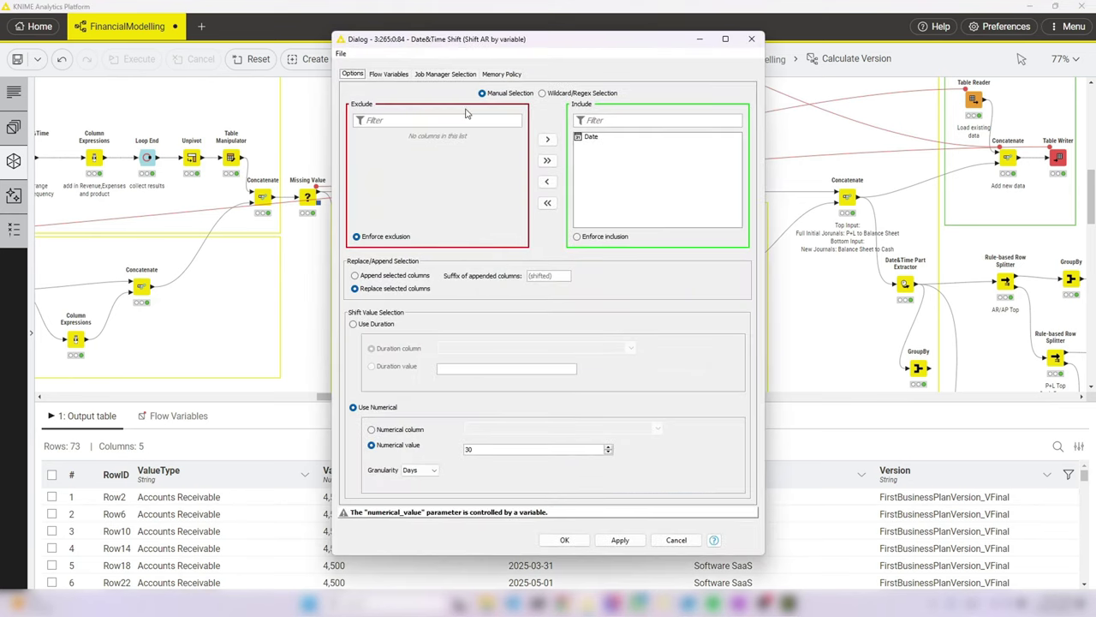
pyautogui.click(388, 75)
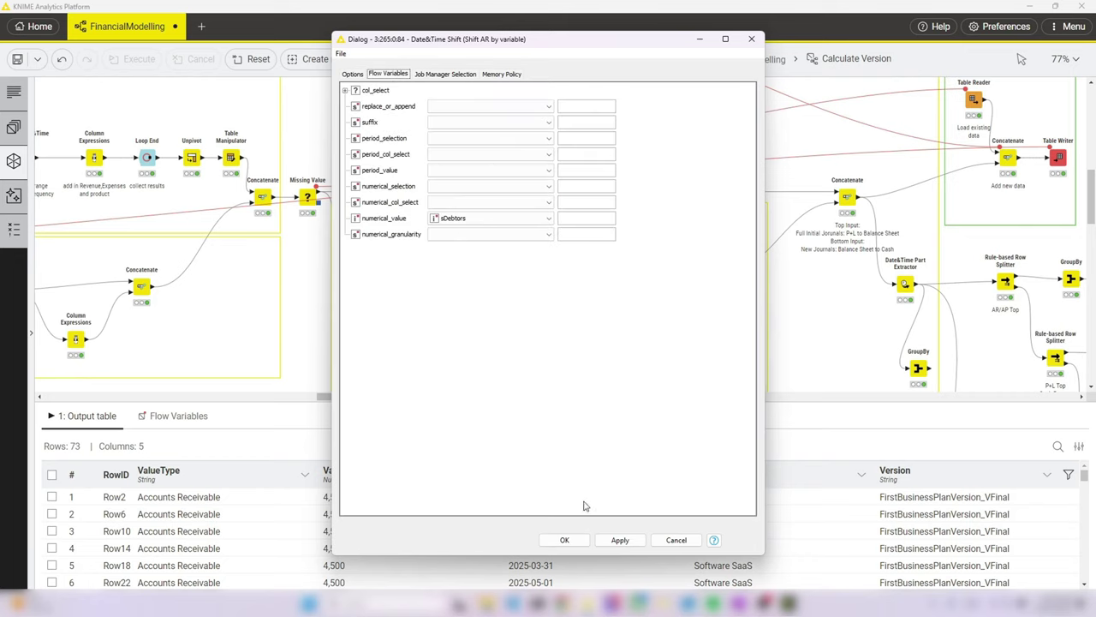
pyautogui.click(565, 539)
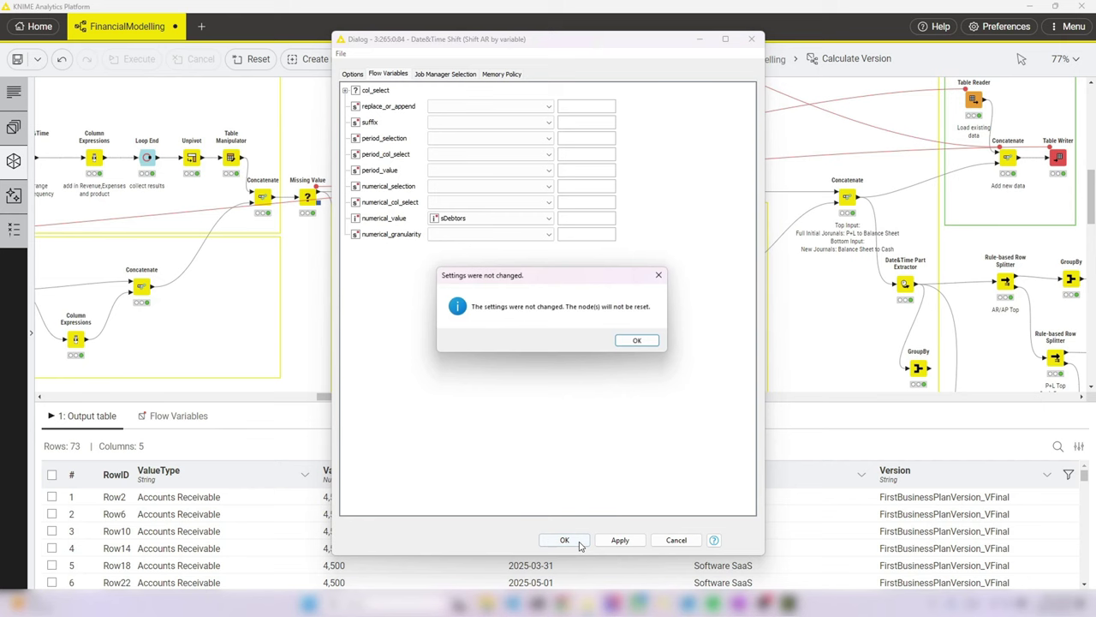
pyautogui.click(634, 340)
pyautogui.scroll(-2, 632, 340)
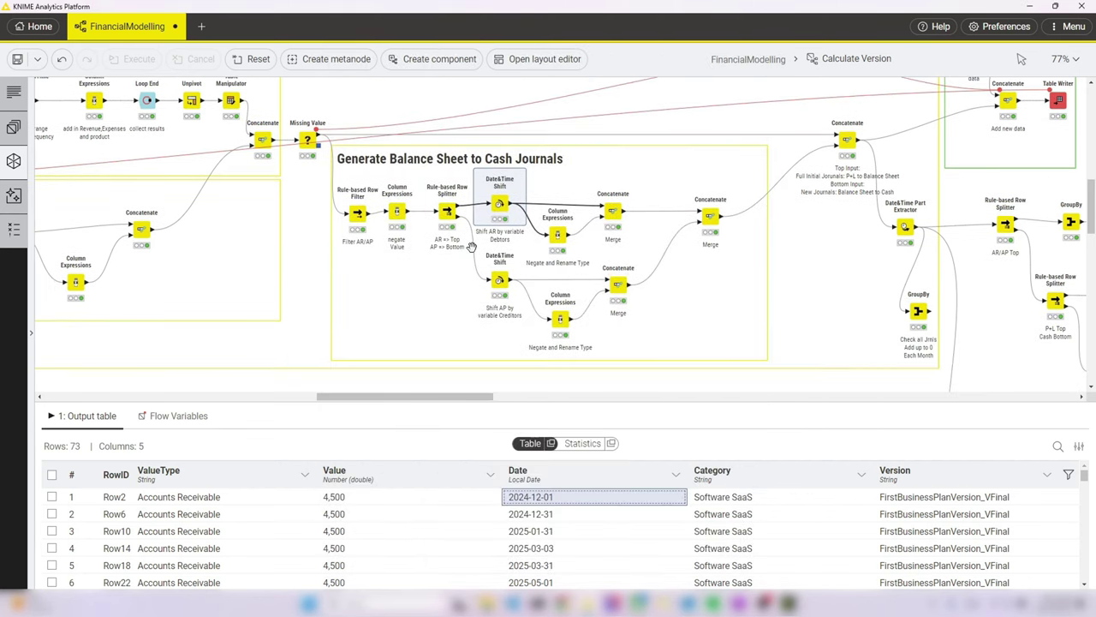
# - Show the Accounts Payable rows and their dates shifted by creditor days
pyautogui.click(446, 215)
pyautogui.click(176, 415)
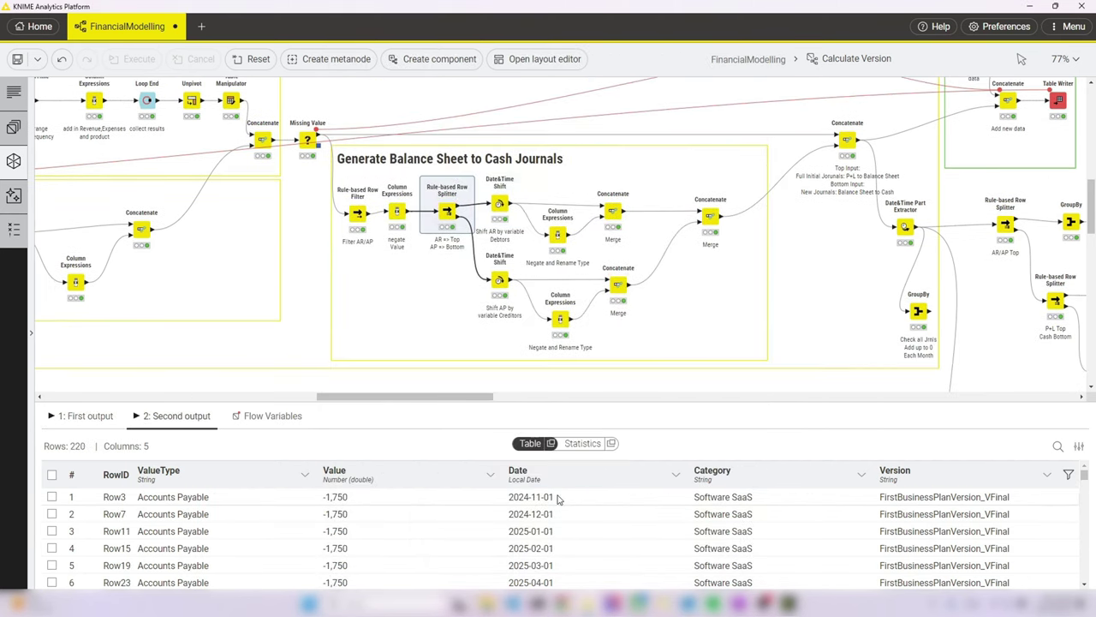
pyautogui.click(500, 279)
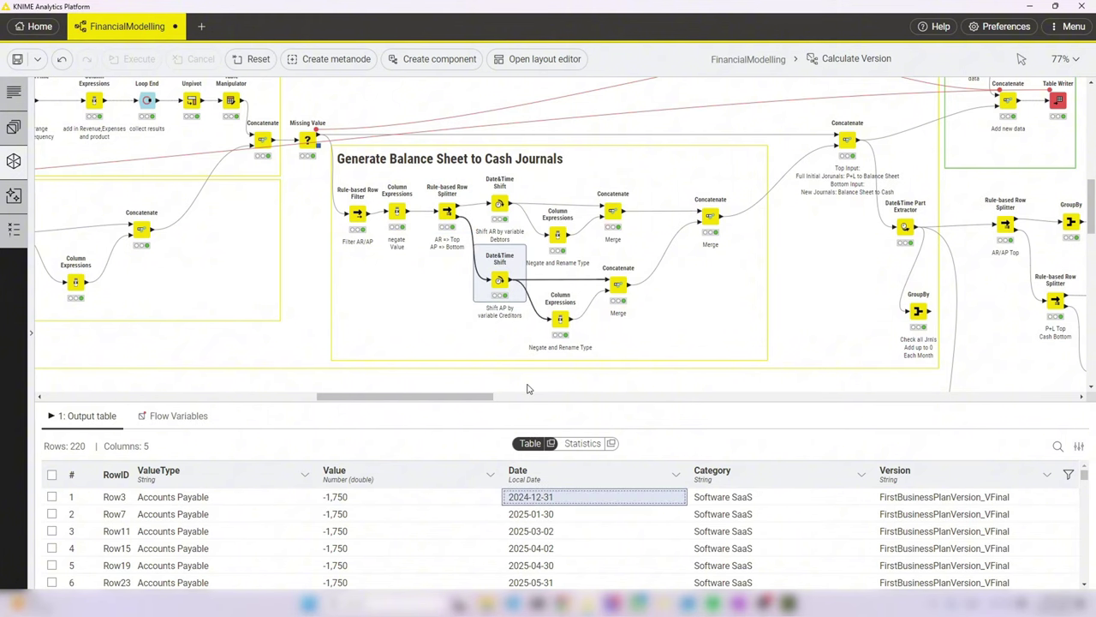
pyautogui.moveTo(478, 400); pyautogui.dragTo(490, 400)
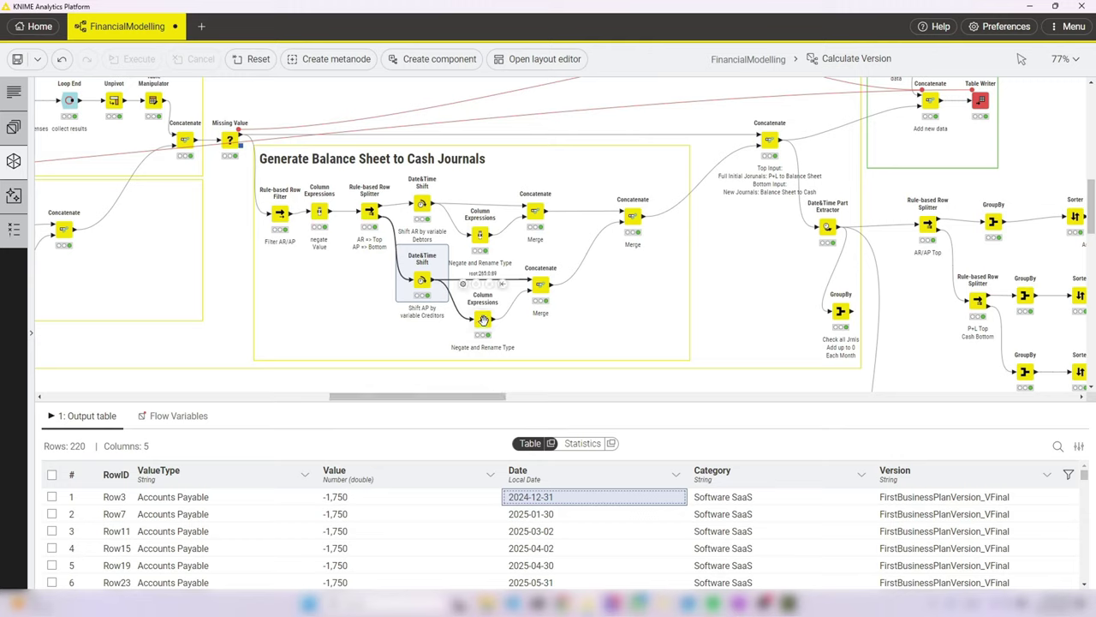
# - Review the debtors branch's Negate and Rename Type expression setting Cash In
pyautogui.click(481, 236)
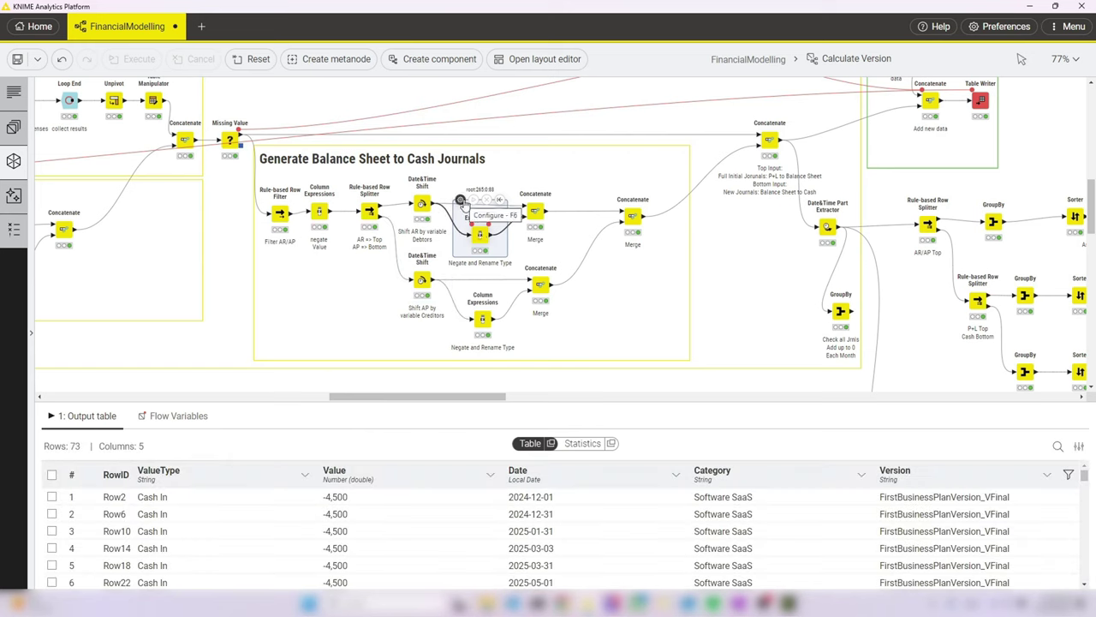
pyautogui.click(460, 199)
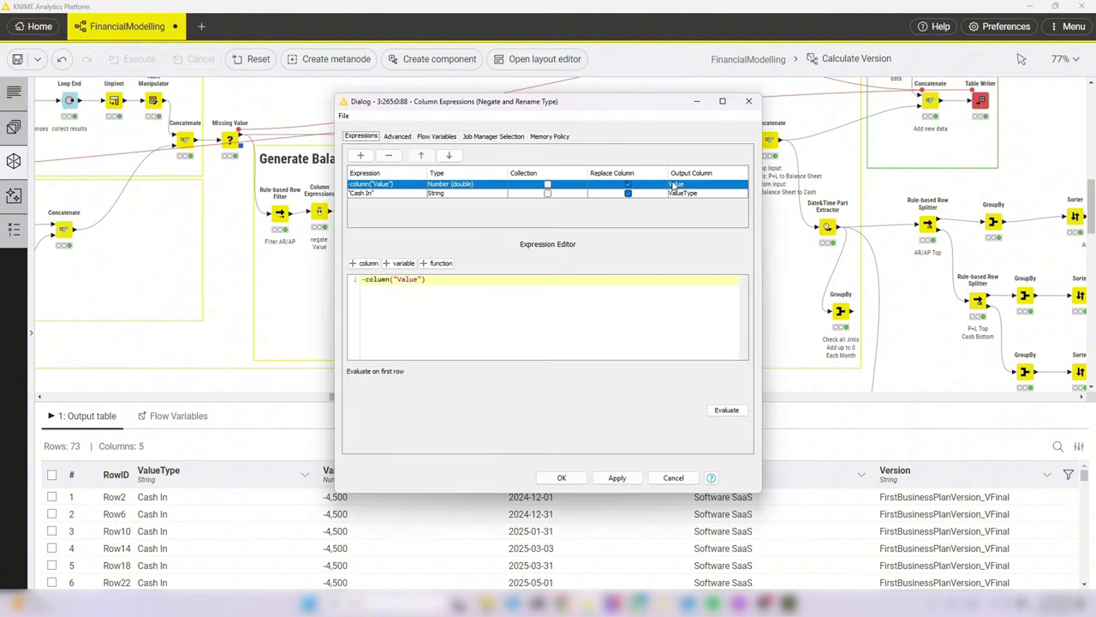
pyautogui.click(379, 195)
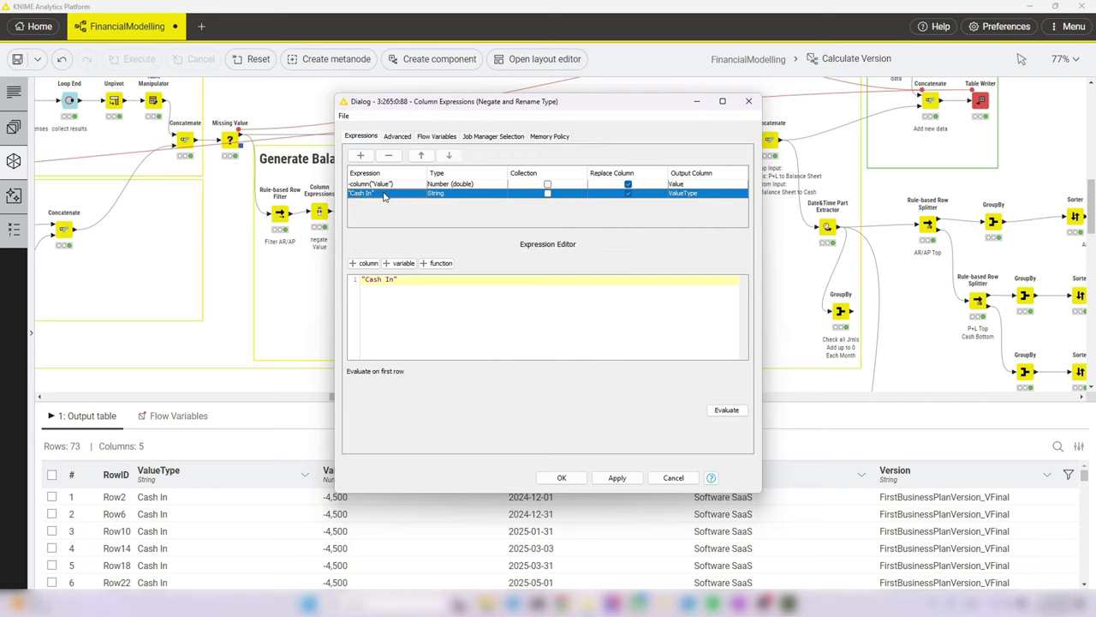
pyautogui.click(561, 478)
pyautogui.click(629, 340)
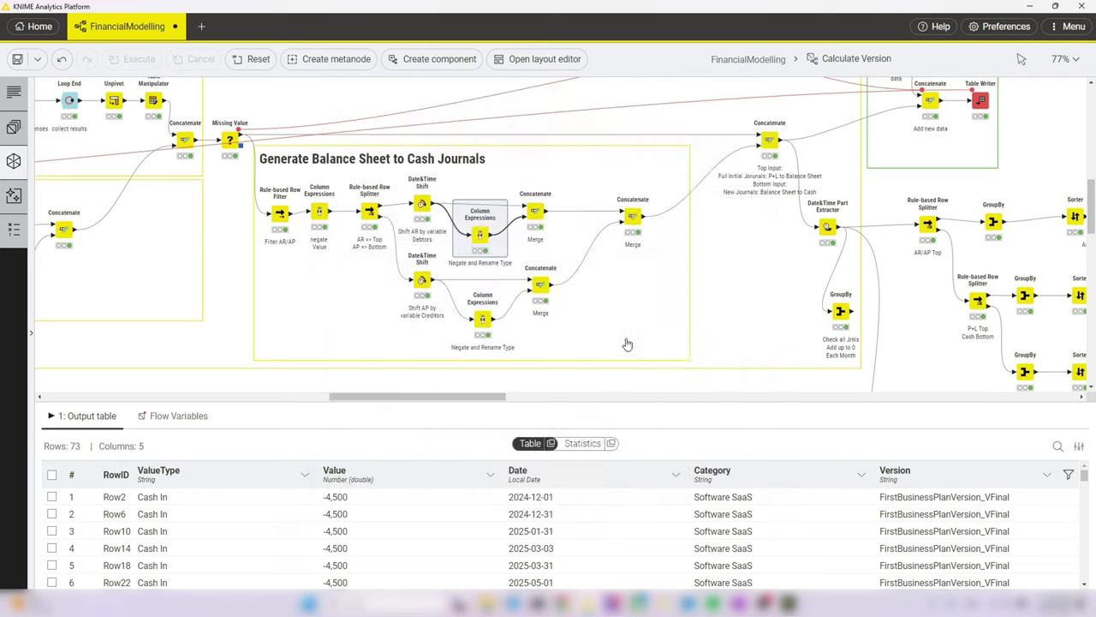
# - Review the creditors branch's Cash Out expression, leaving its 220 Cash Out rows shown
pyautogui.click(481, 319)
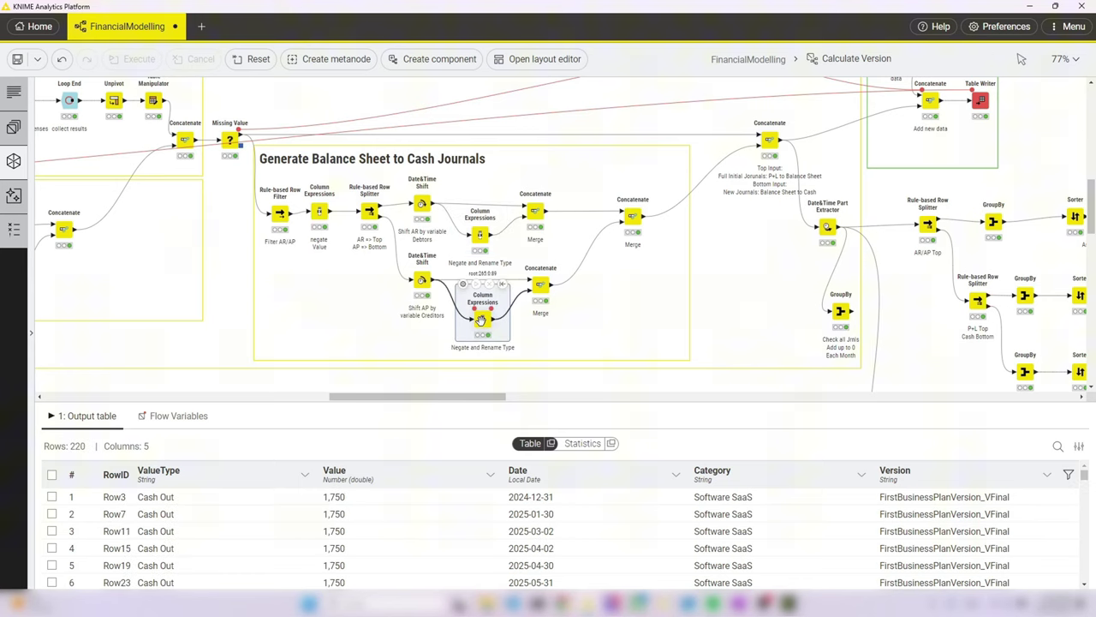
pyautogui.click(461, 283)
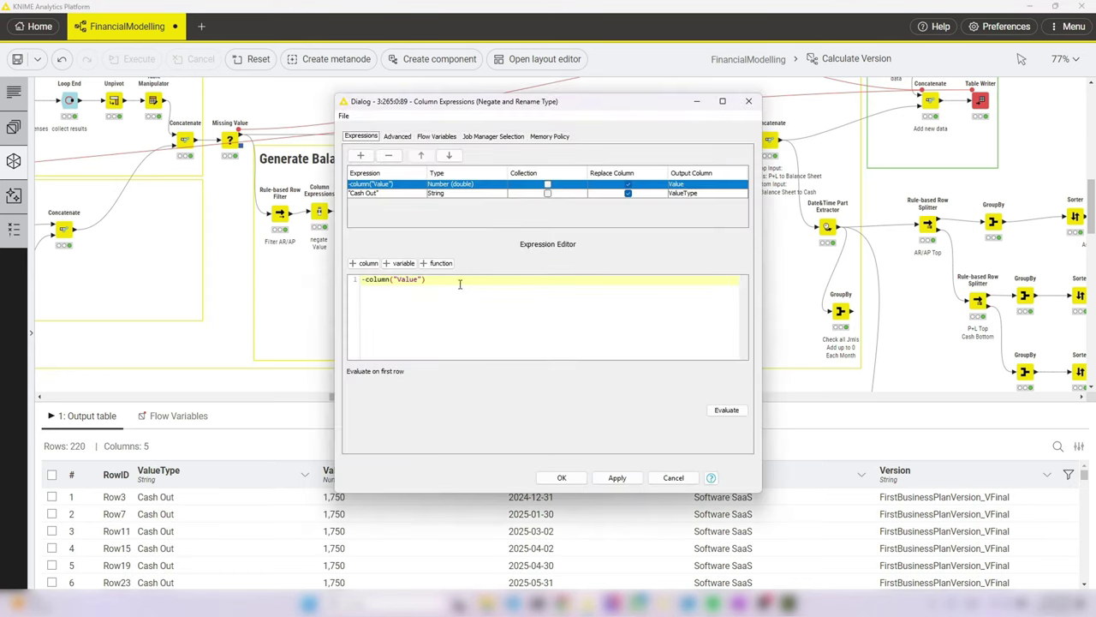
pyautogui.click(377, 194)
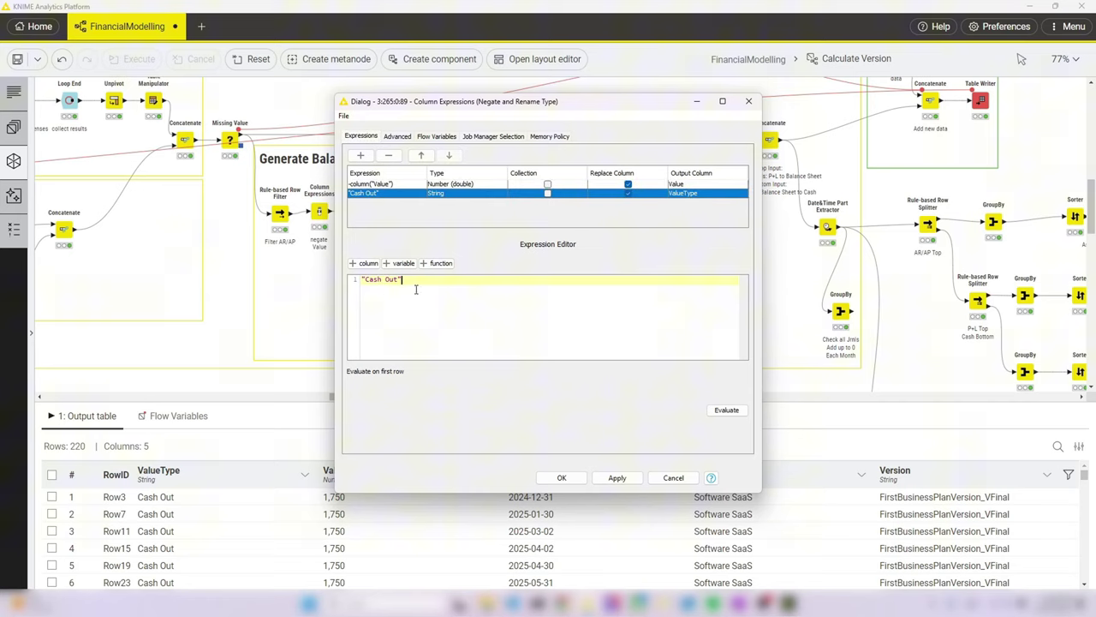
pyautogui.hotkey('ctrl', 'a')
pyautogui.click(562, 477)
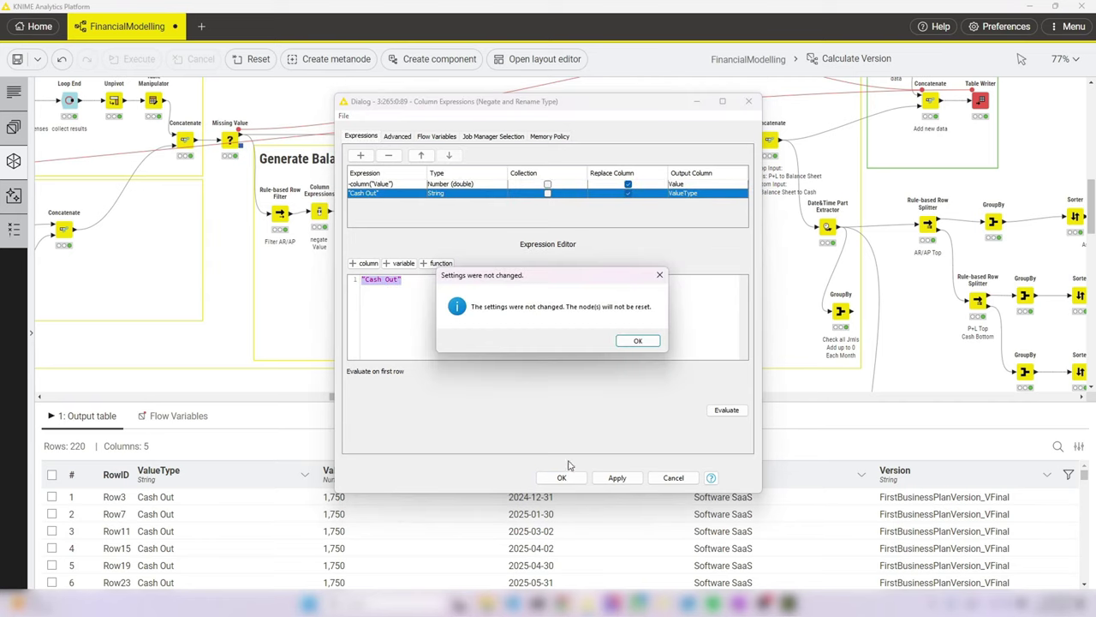
pyautogui.click(638, 340)
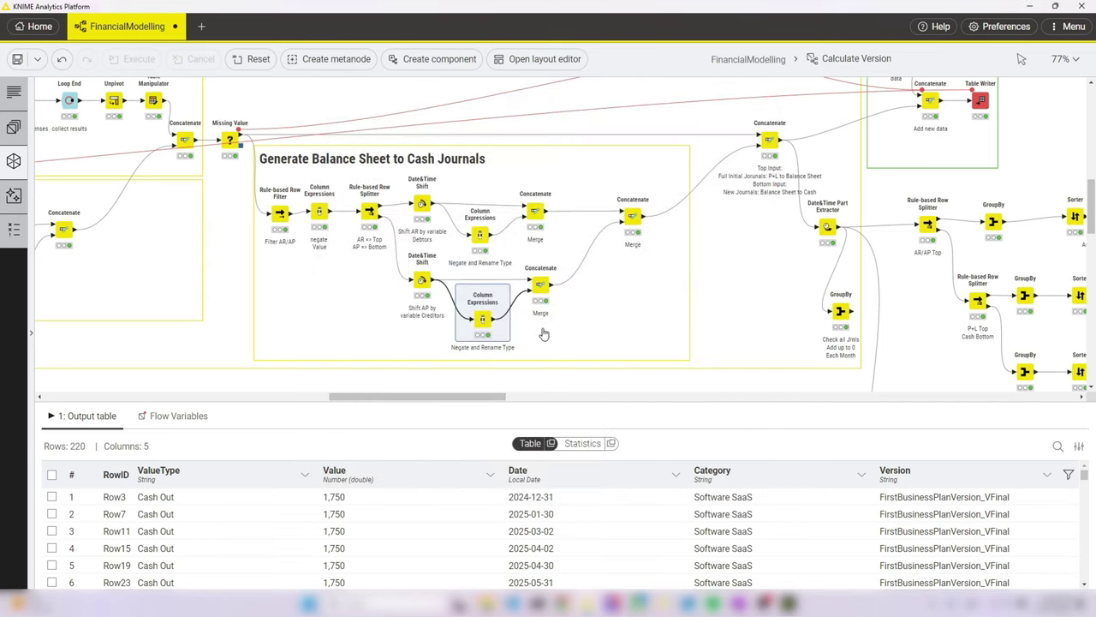
# - Step through the AP, AR, 586-row merged and final 1,172-row Concatenate outputs
pyautogui.click(539, 284)
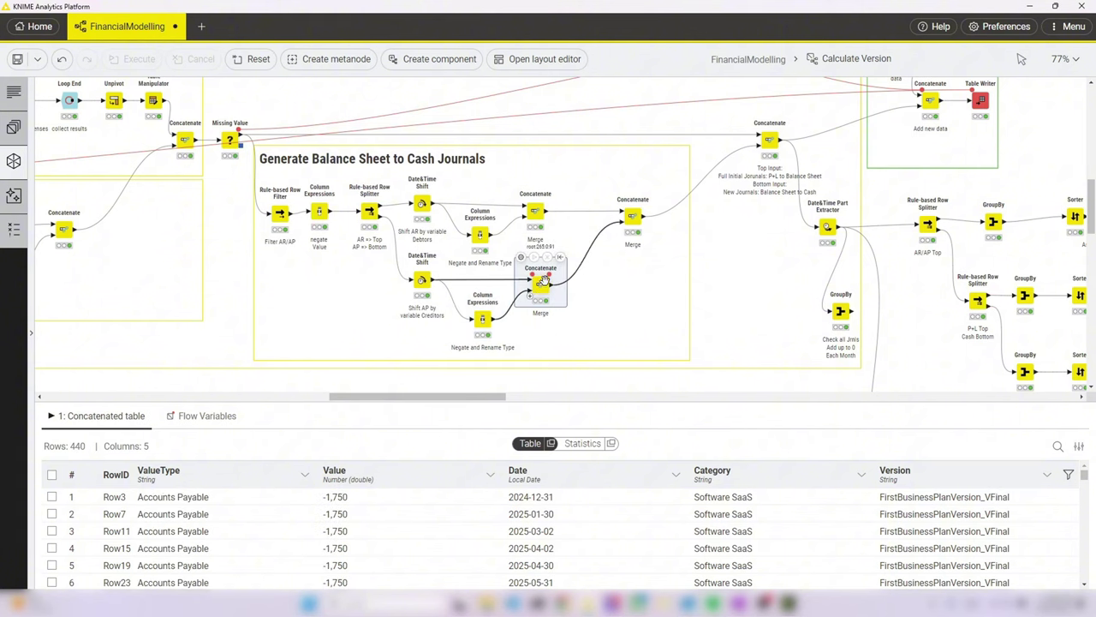
pyautogui.click(540, 212)
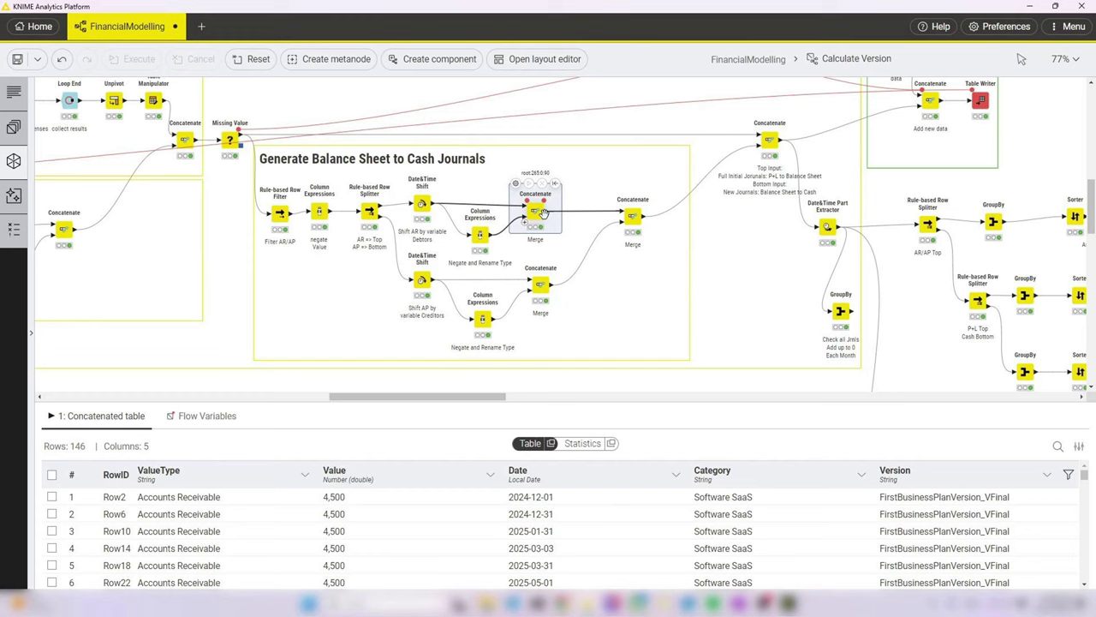
pyautogui.click(632, 216)
pyautogui.scroll(2, 649, 252)
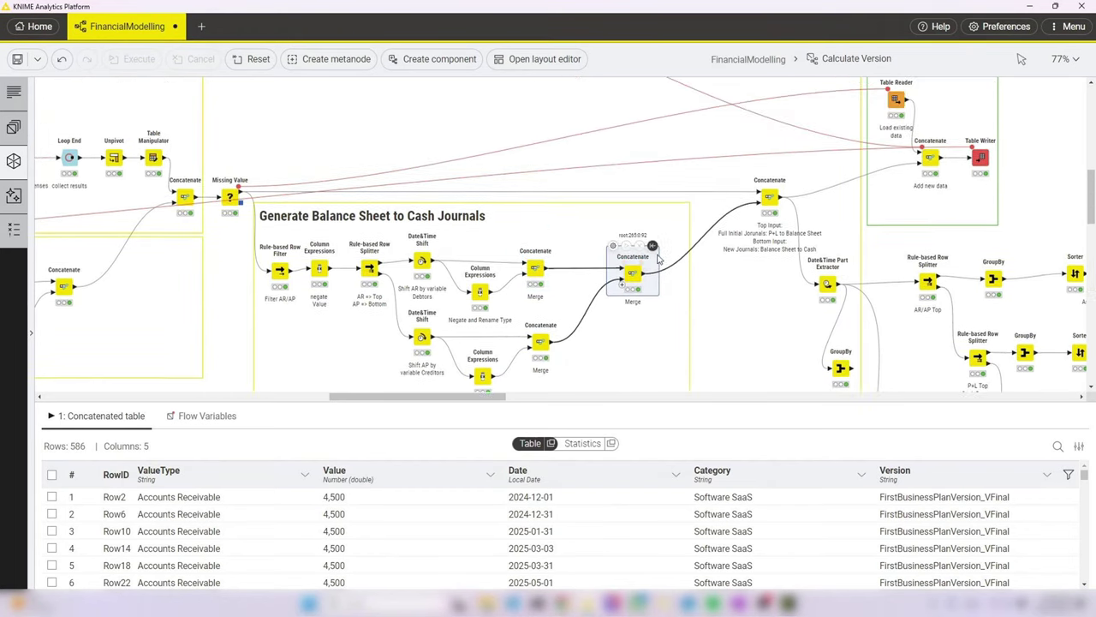
pyautogui.click(768, 197)
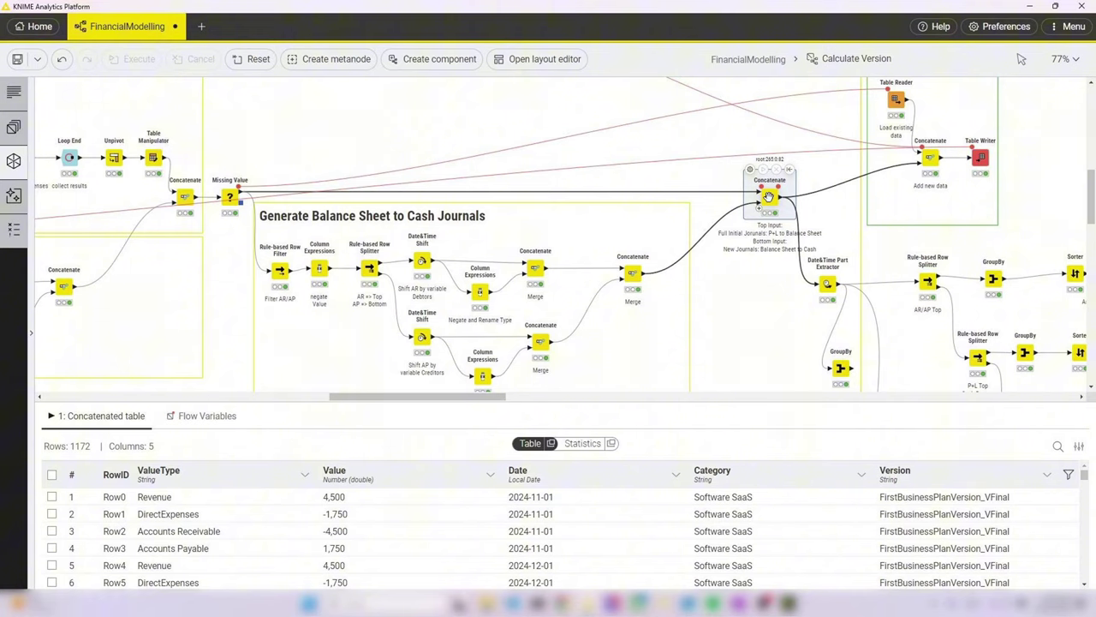
# - Check Add new data and Table Writer, then show the 7-column Year/Month Number extraction output
pyautogui.moveTo(769, 198); pyautogui.dragTo(422, 163)
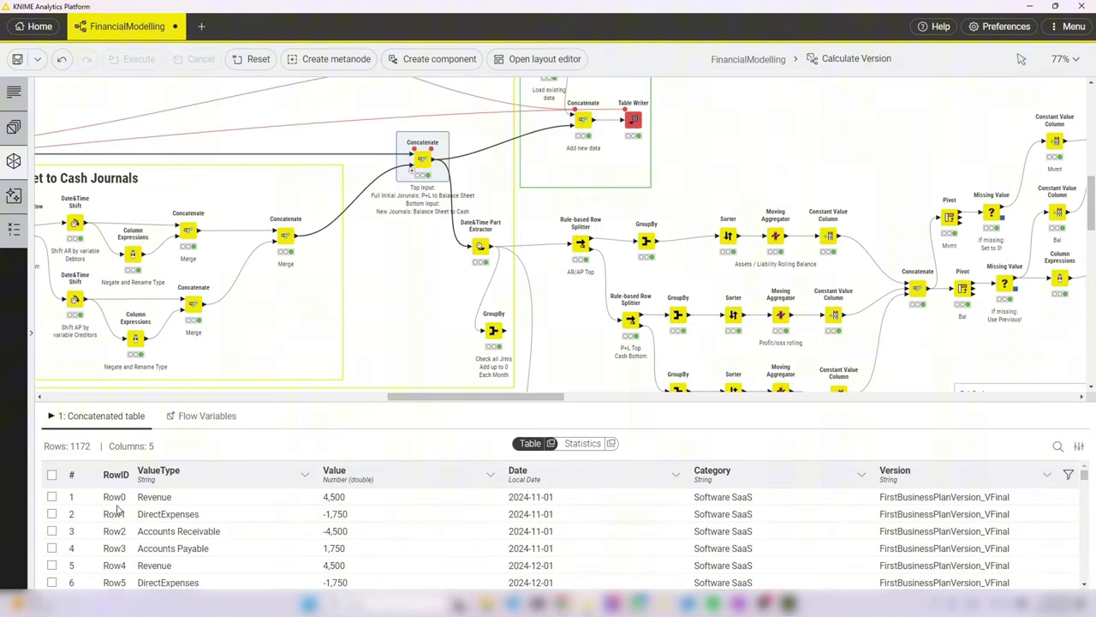
pyautogui.moveTo(89, 447); pyautogui.dragTo(71, 446)
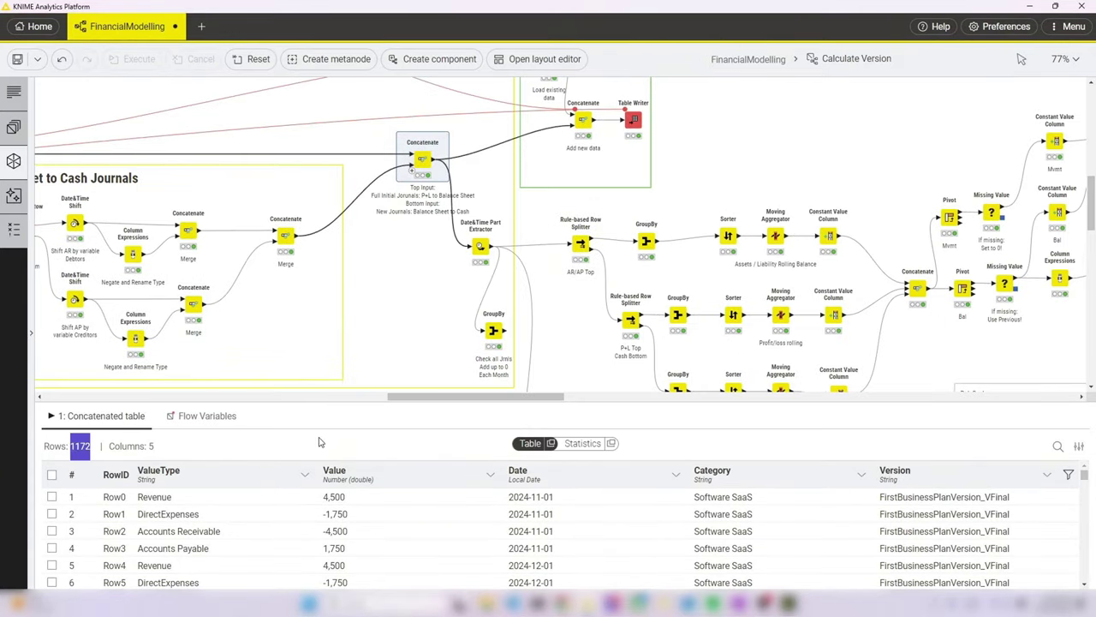
pyautogui.click(585, 124)
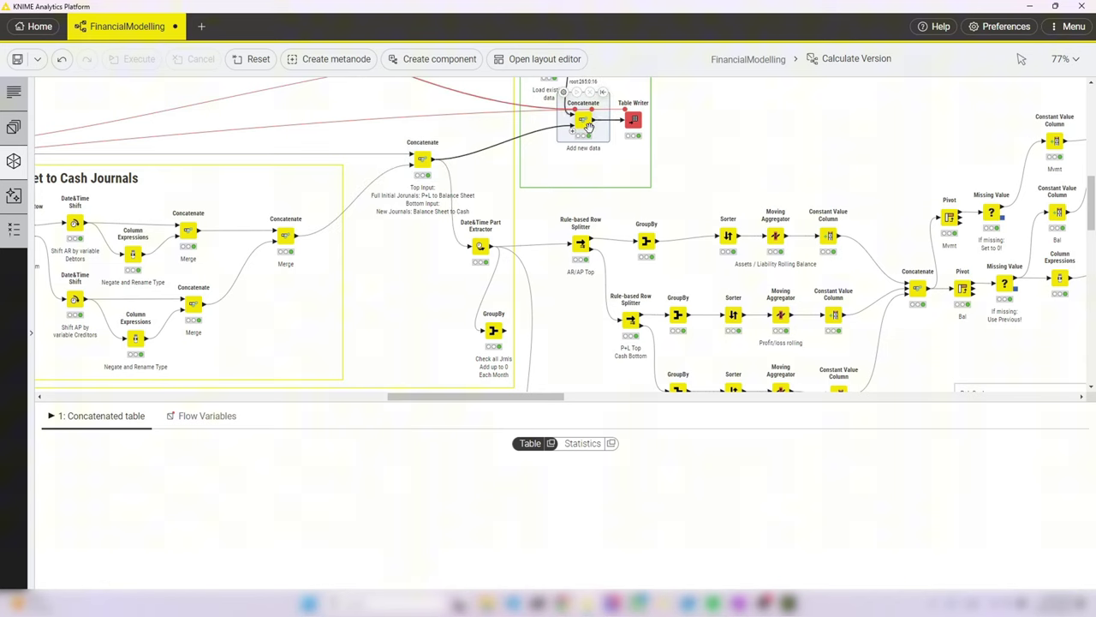
pyautogui.click(632, 120)
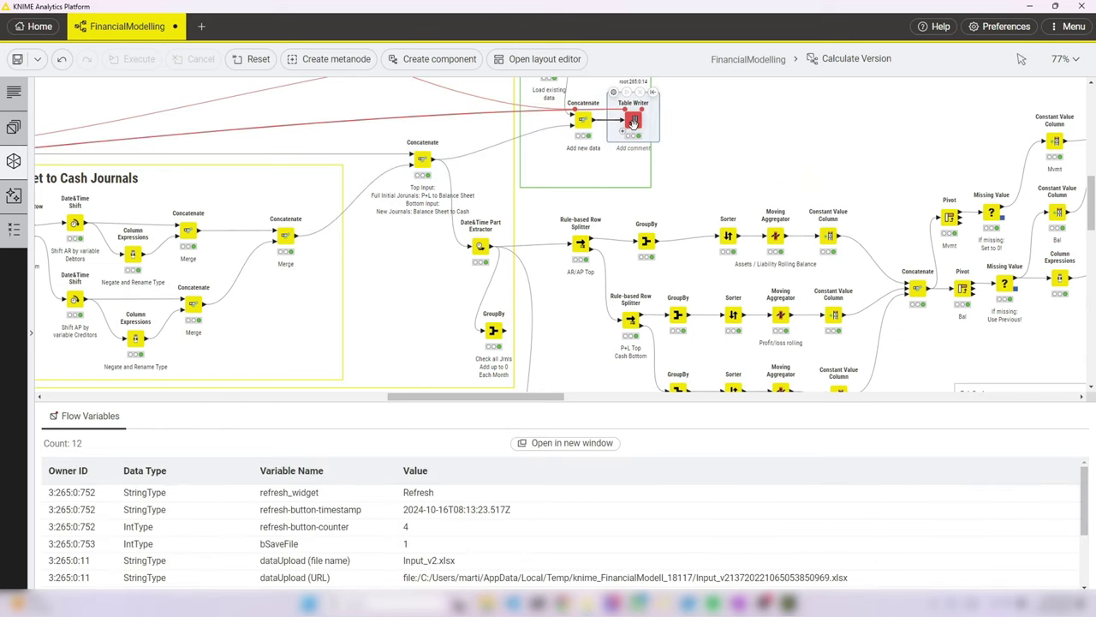
pyautogui.click(481, 247)
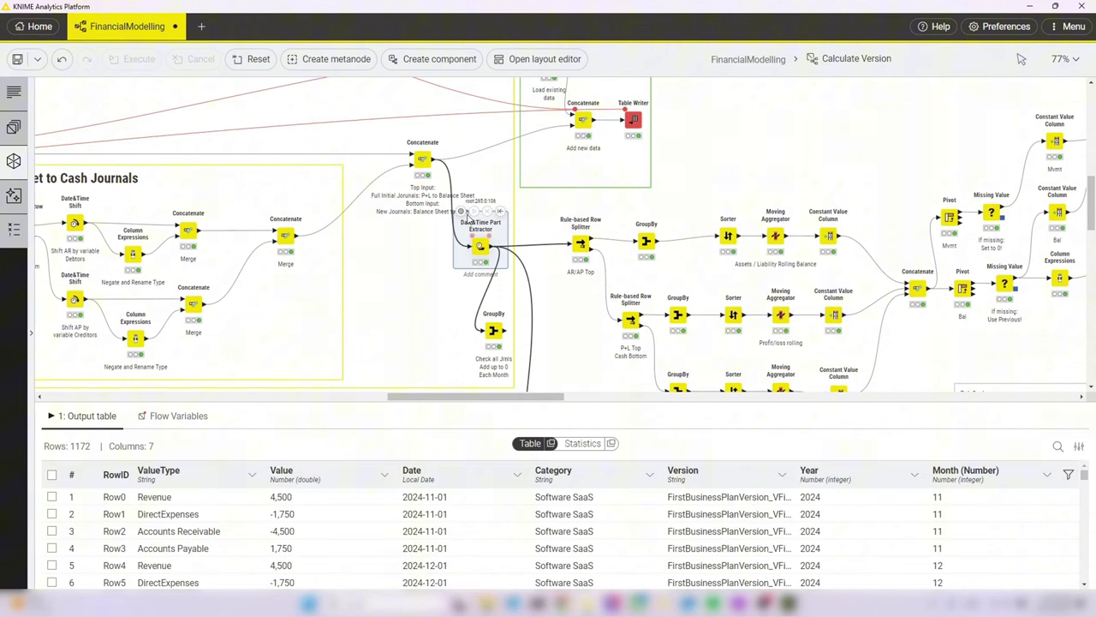
pyautogui.click(462, 212)
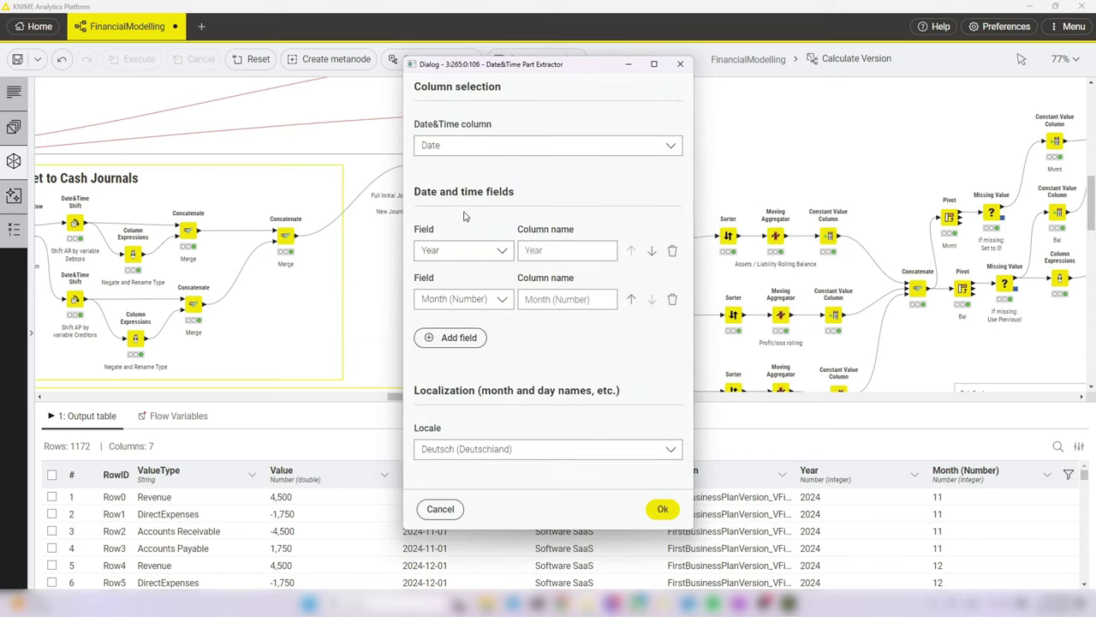
pyautogui.click(533, 249)
pyautogui.click(663, 510)
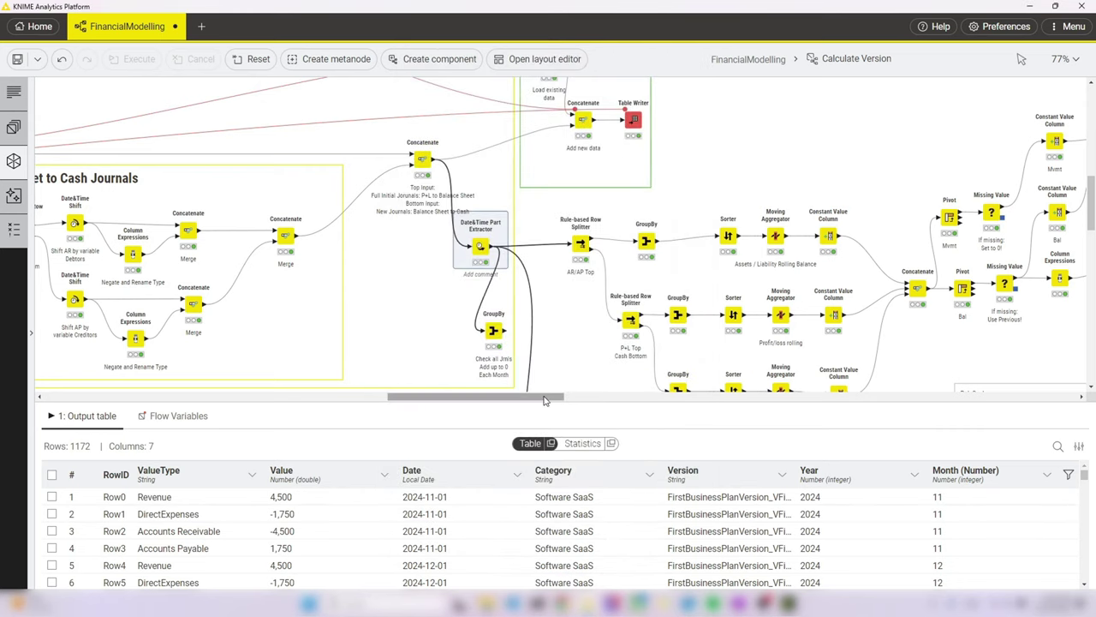
pyautogui.scroll(-2, 567, 349)
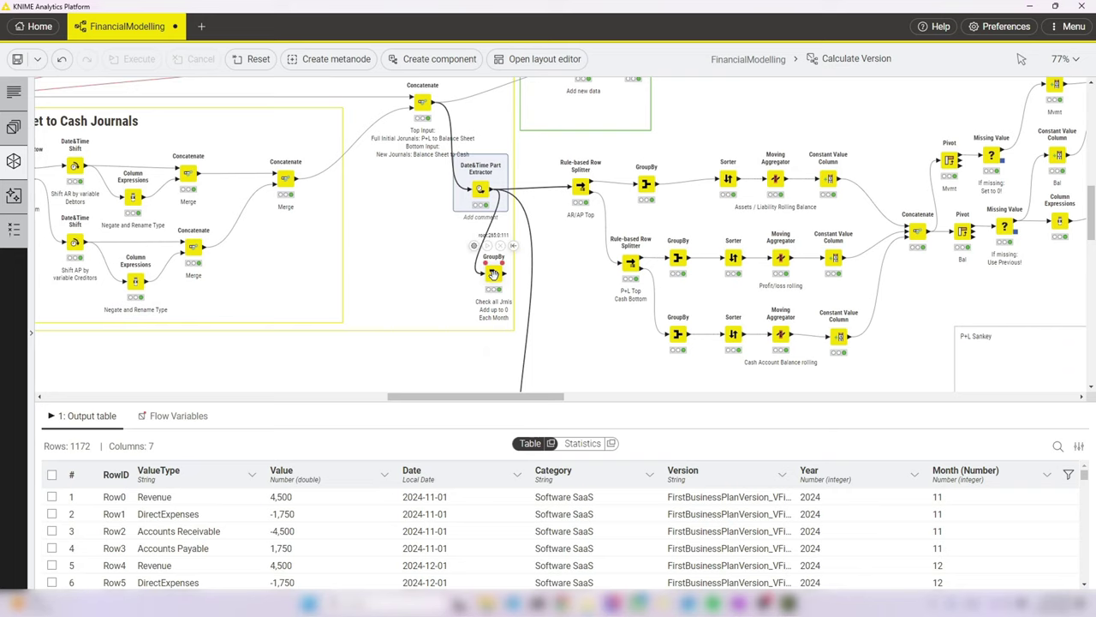
# - Review Check all Jrnls' Sum(Value) aggregation, then sort its 52 monthly totals by Sum(Value)
pyautogui.click(493, 272)
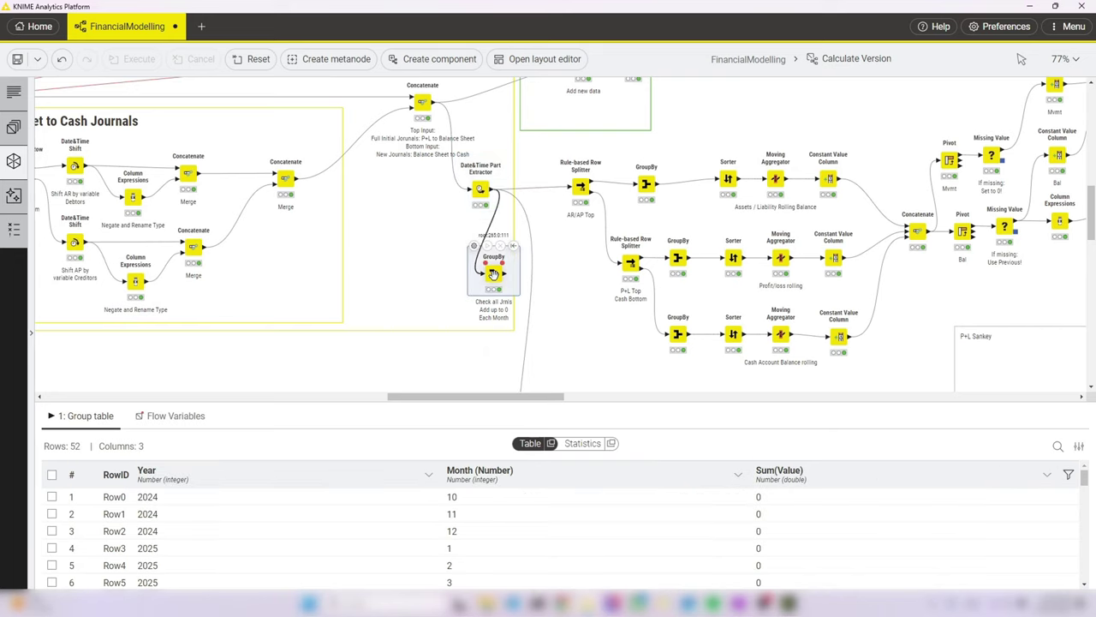
pyautogui.click(474, 247)
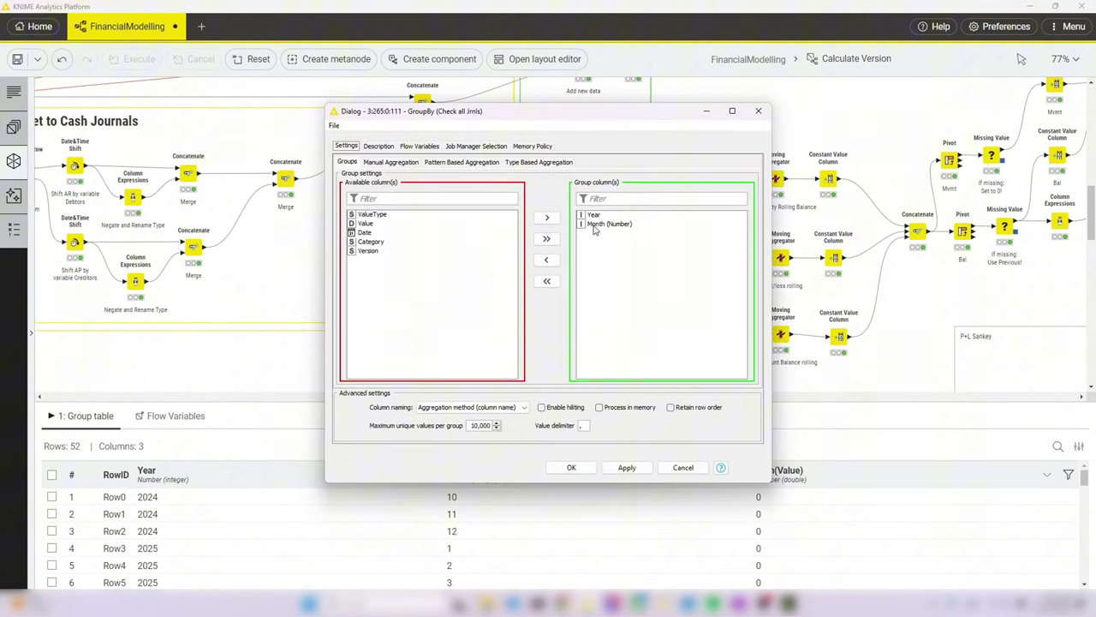
pyautogui.click(400, 164)
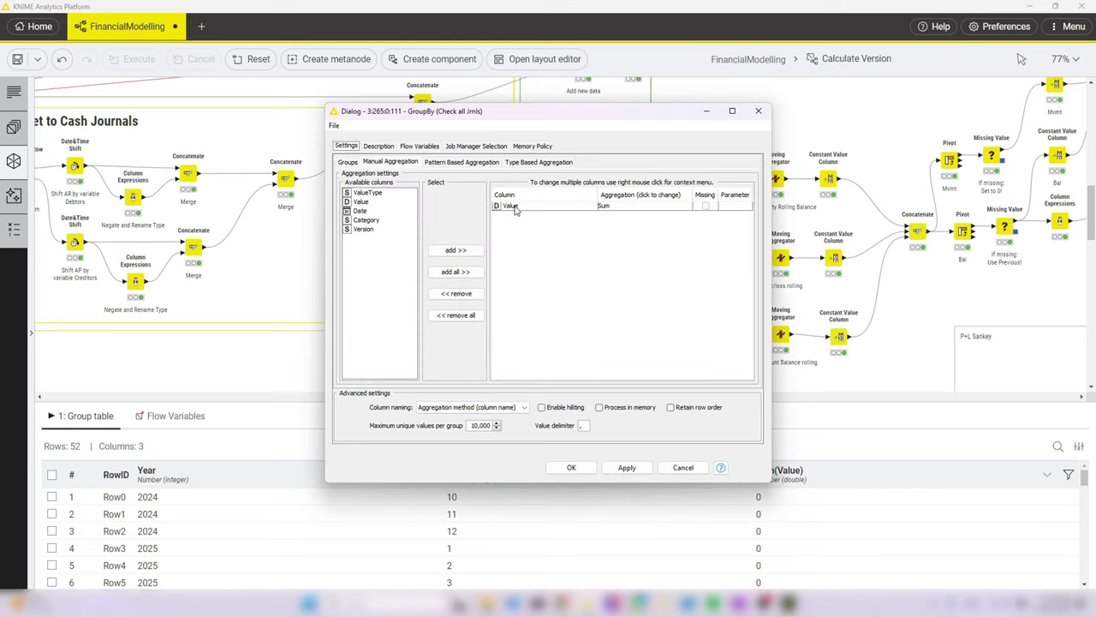
pyautogui.click(571, 467)
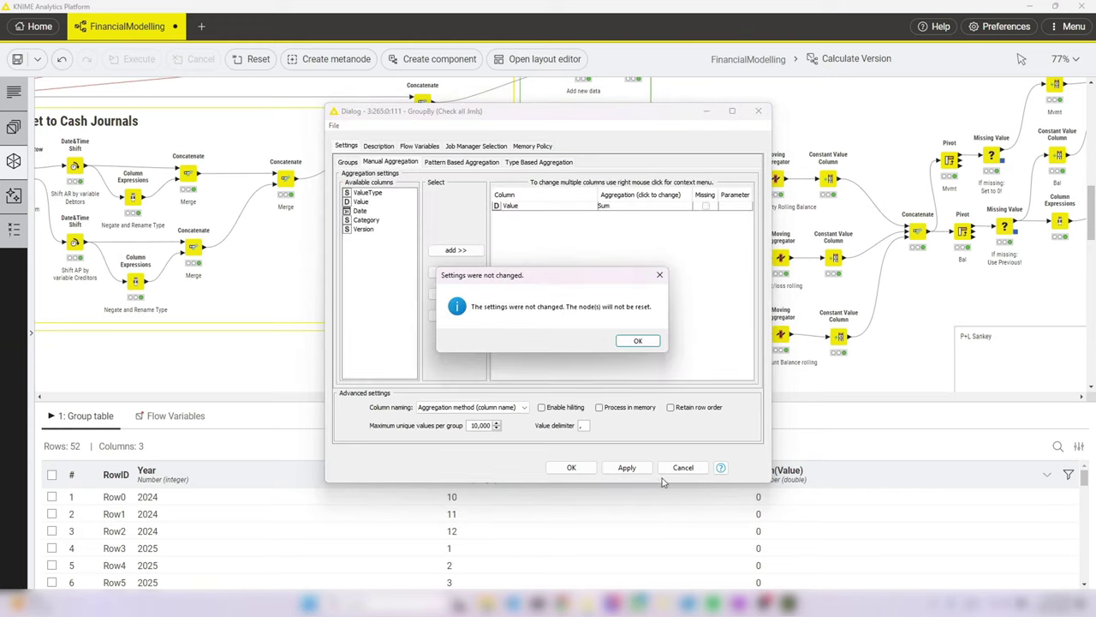
pyautogui.click(635, 342)
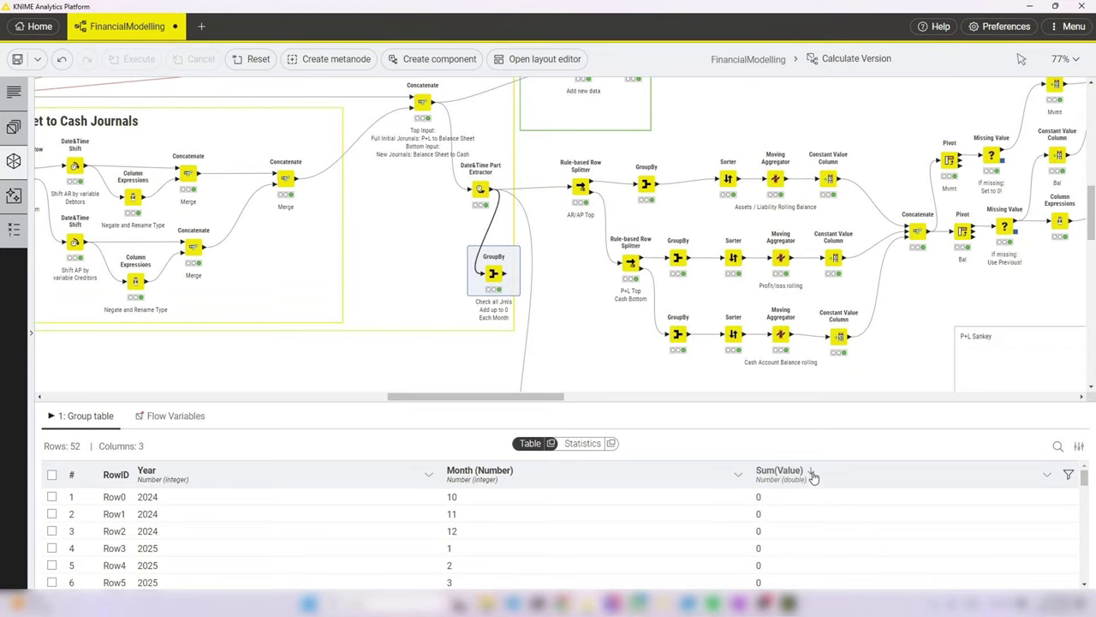
pyautogui.click(812, 472)
# - Show the AR/AP split outputs and the monthly sums of AR/AP movements
pyautogui.moveTo(556, 397); pyautogui.dragTo(587, 398)
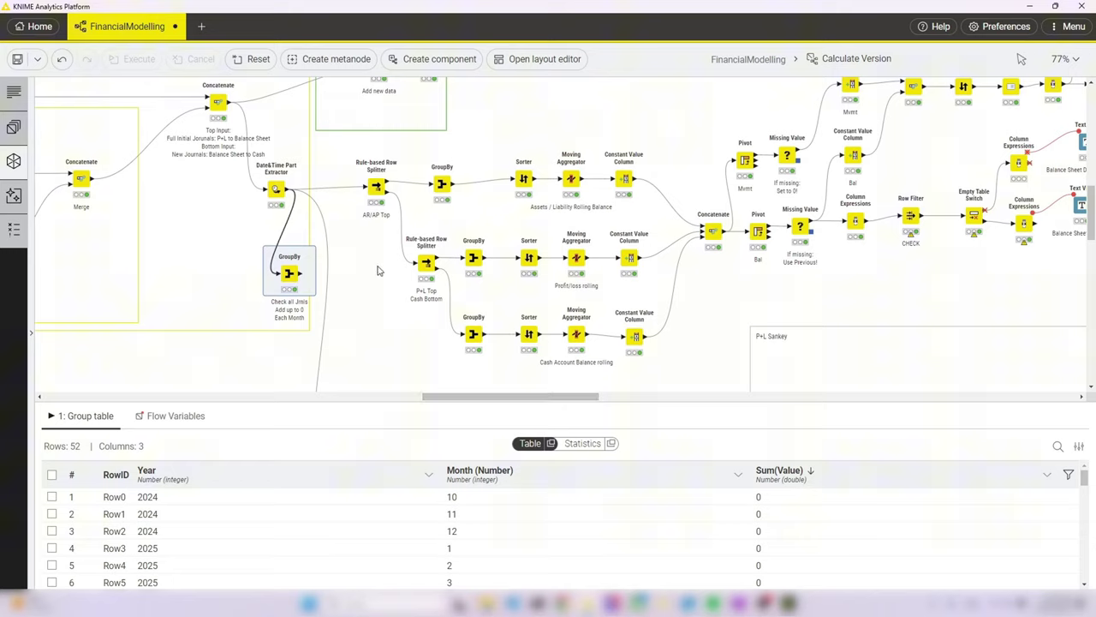
pyautogui.moveTo(375, 188)
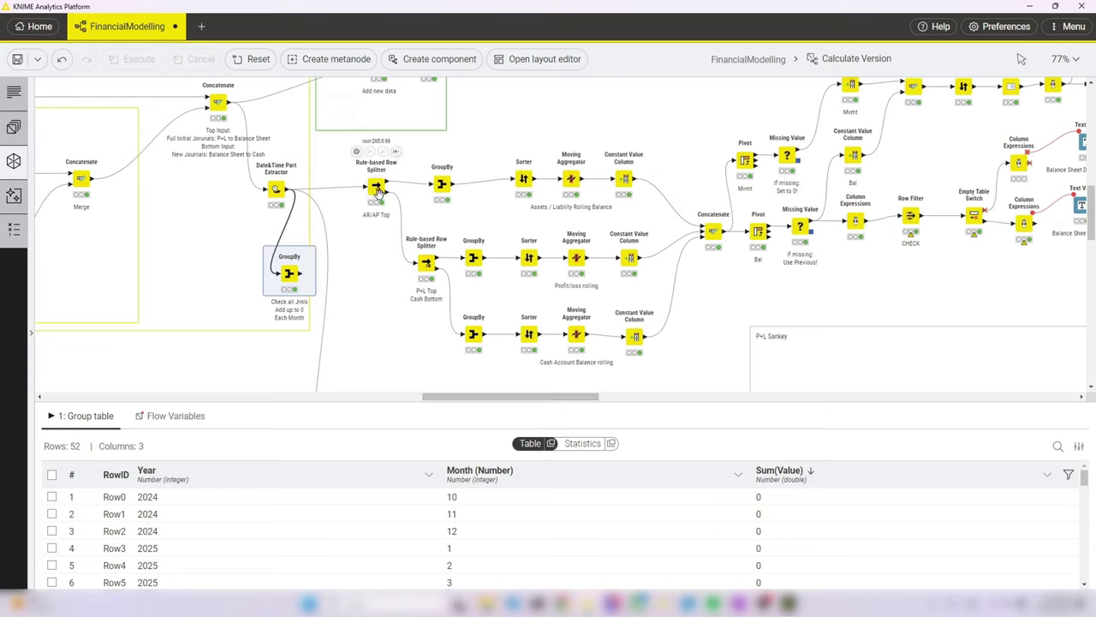
pyautogui.click(376, 188)
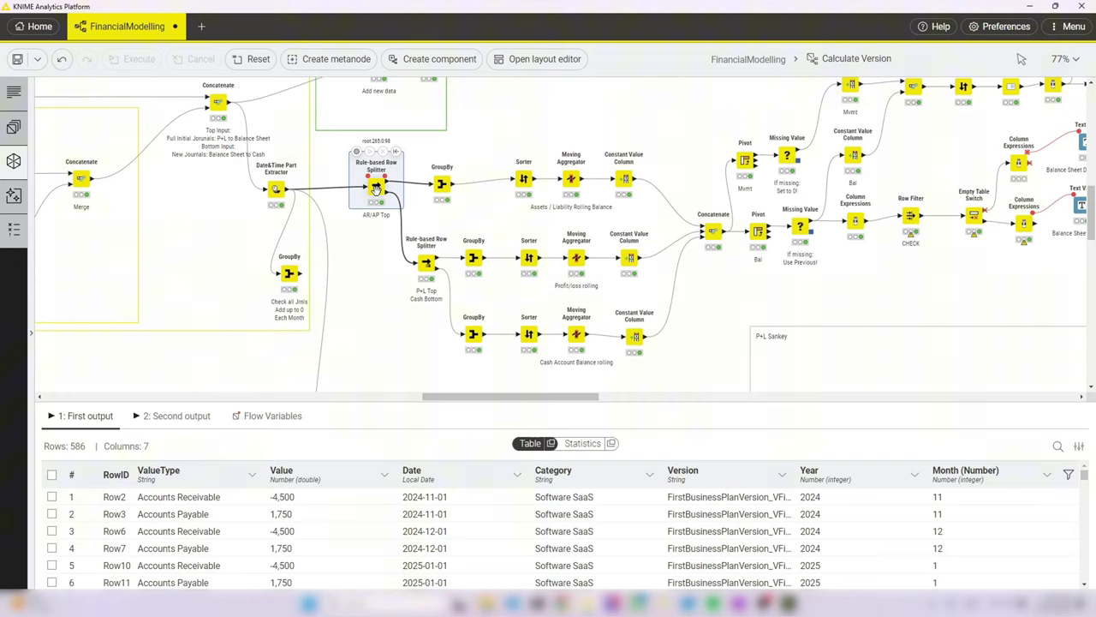
pyautogui.click(442, 183)
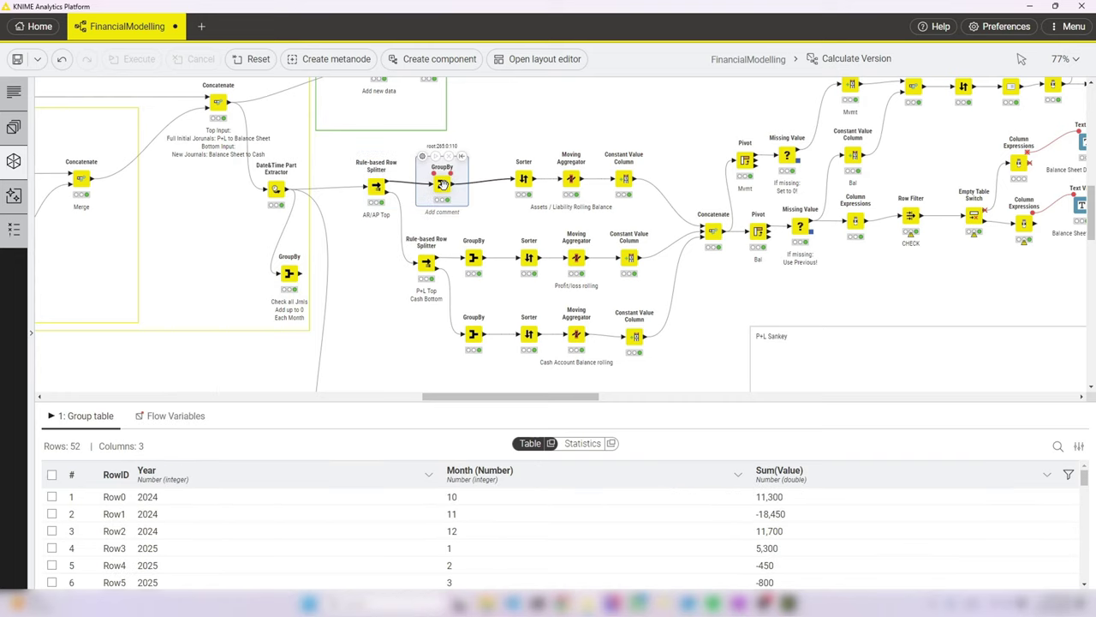
# - Confirm the Sorter orders by Year then Month, then show the Moving Aggregator's running totals
pyautogui.moveTo(523, 178)
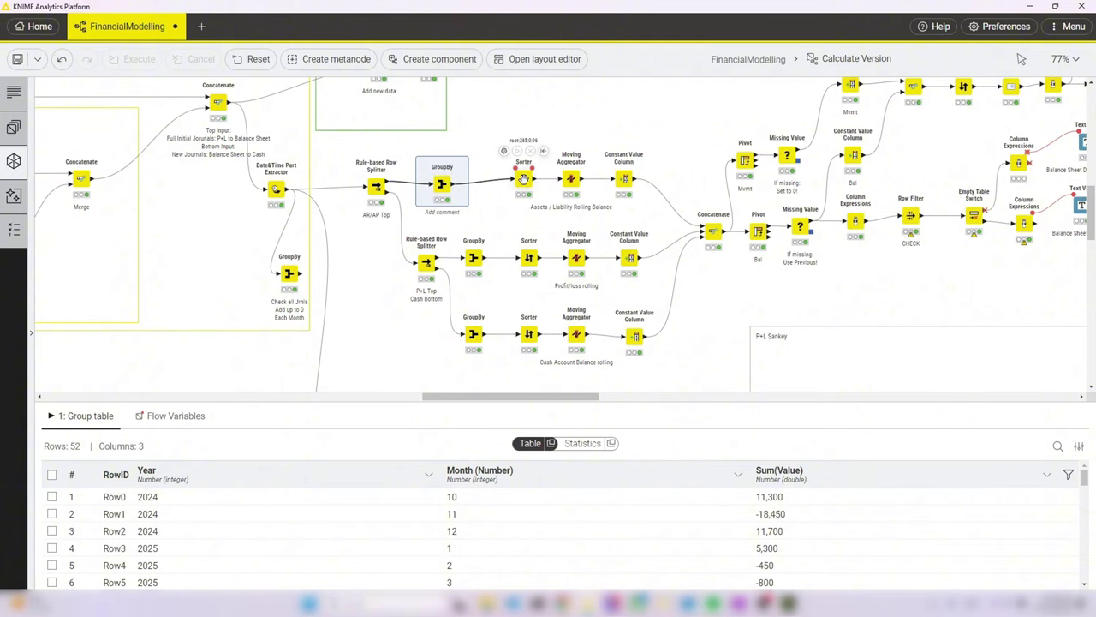
pyautogui.click(524, 178)
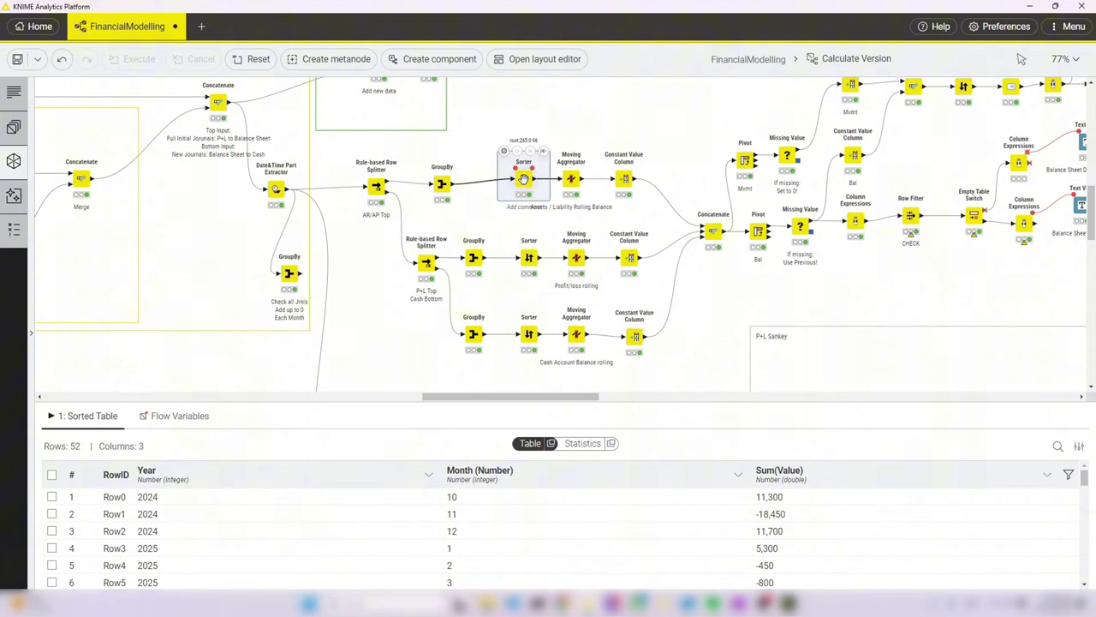
pyautogui.click(505, 154)
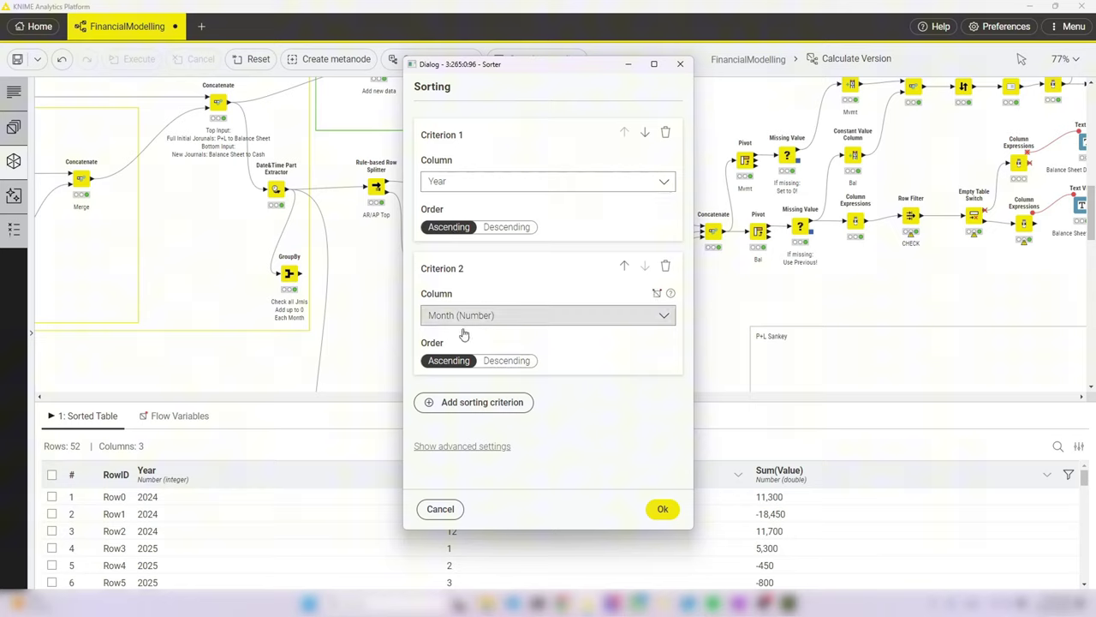
pyautogui.click(662, 509)
pyautogui.click(570, 178)
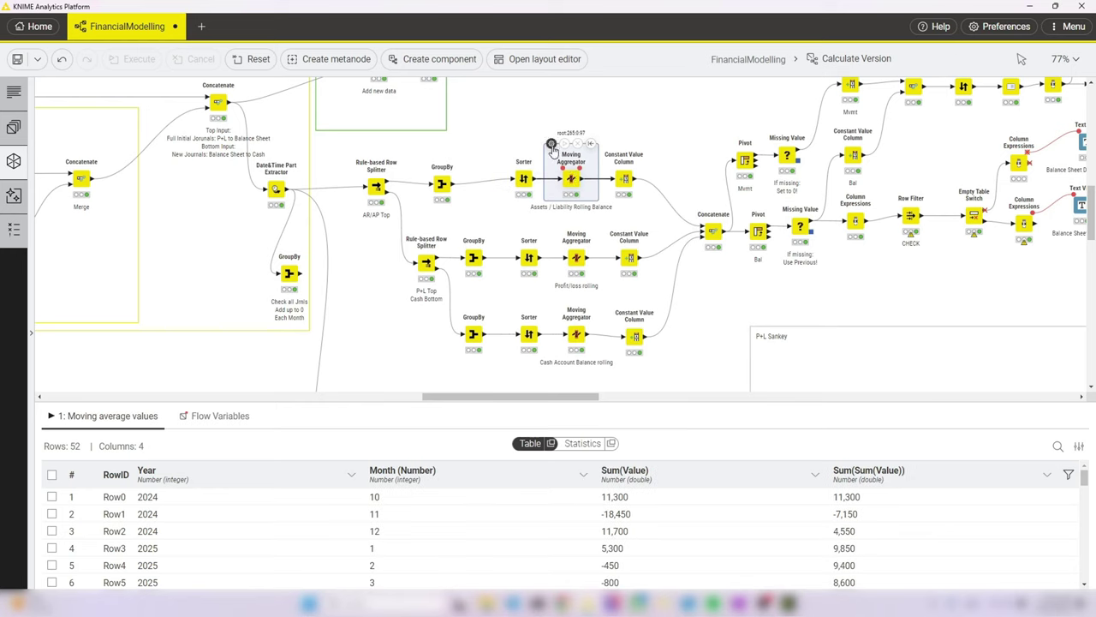
pyautogui.click(553, 144)
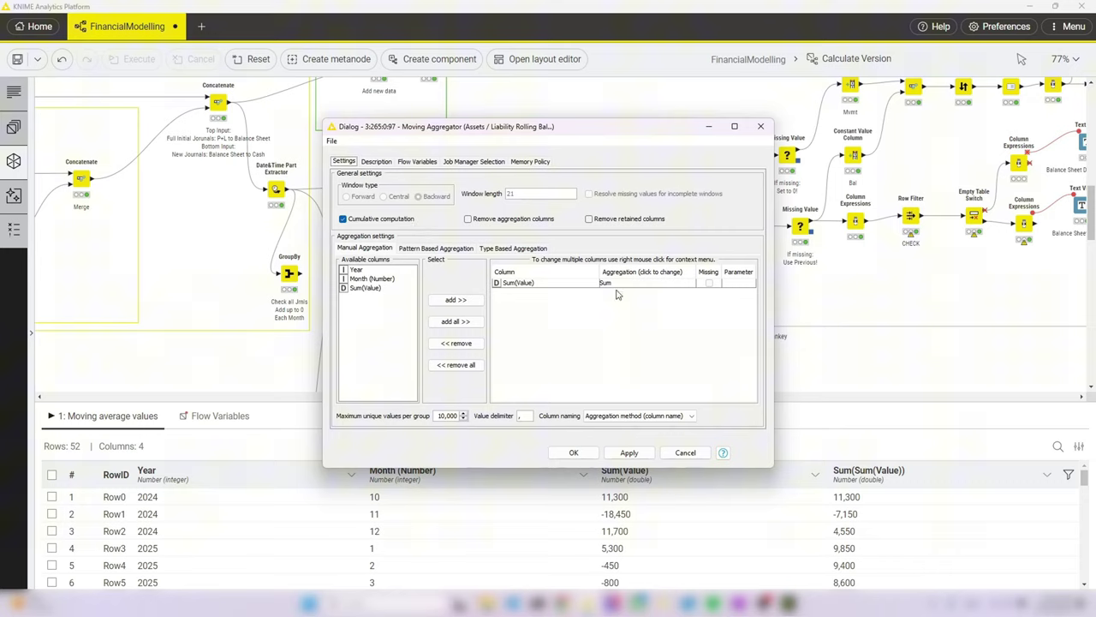
pyautogui.click(572, 454)
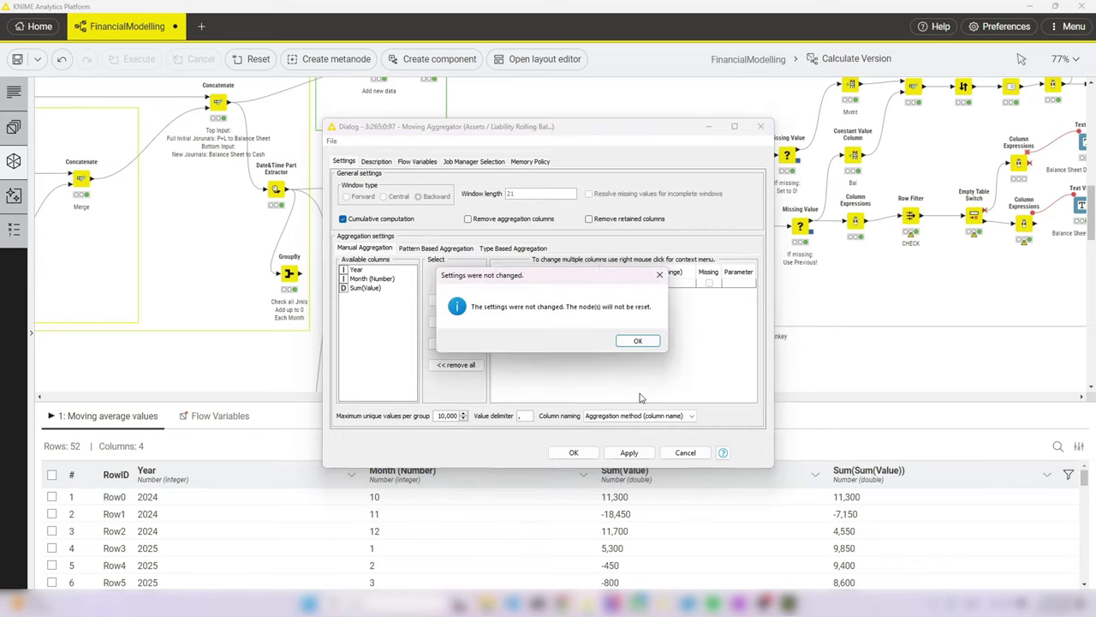
pyautogui.click(638, 341)
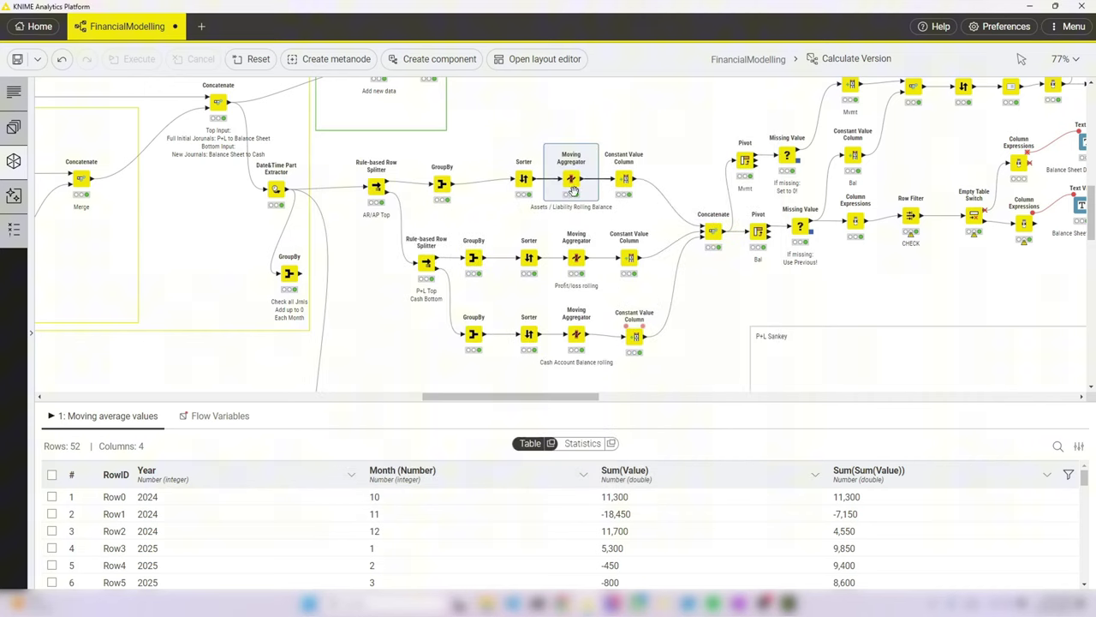
pyautogui.click(618, 502)
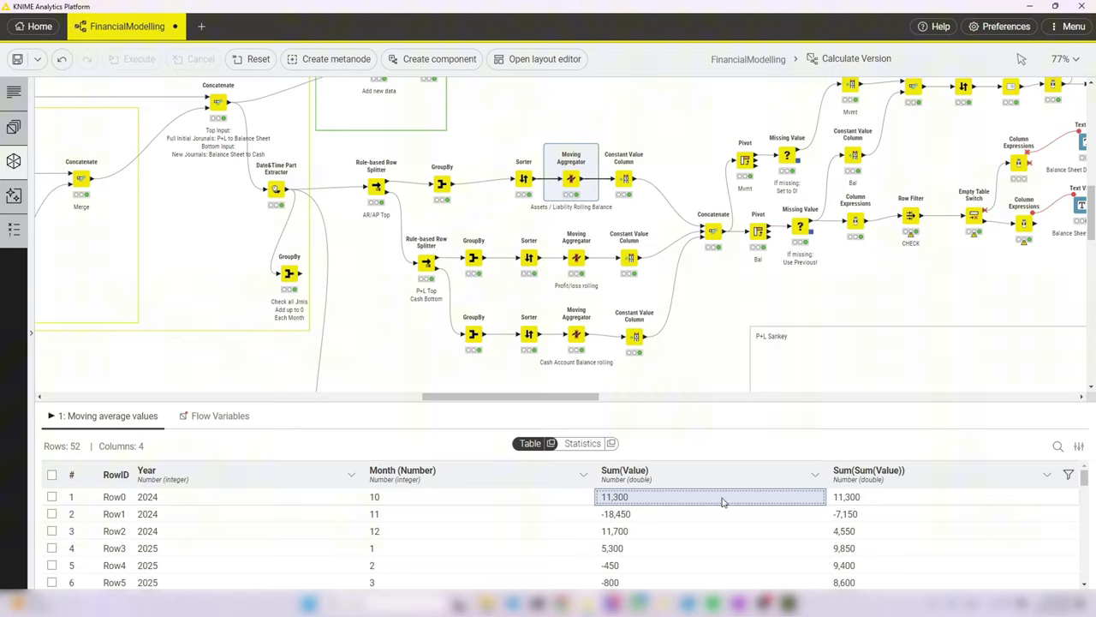
pyautogui.click(860, 503)
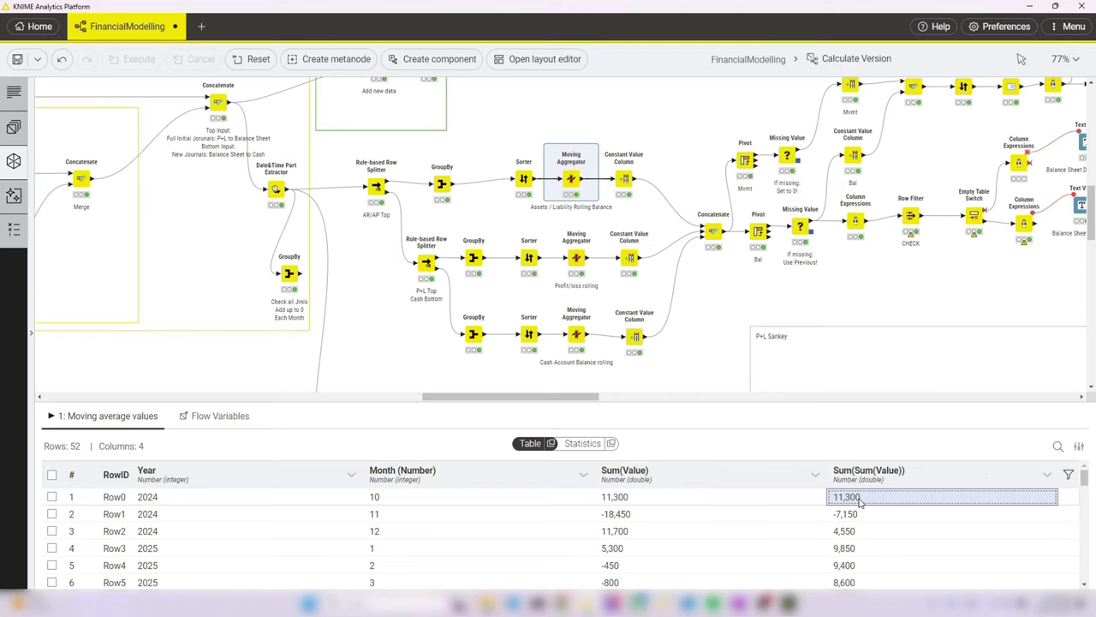
pyautogui.click(853, 515)
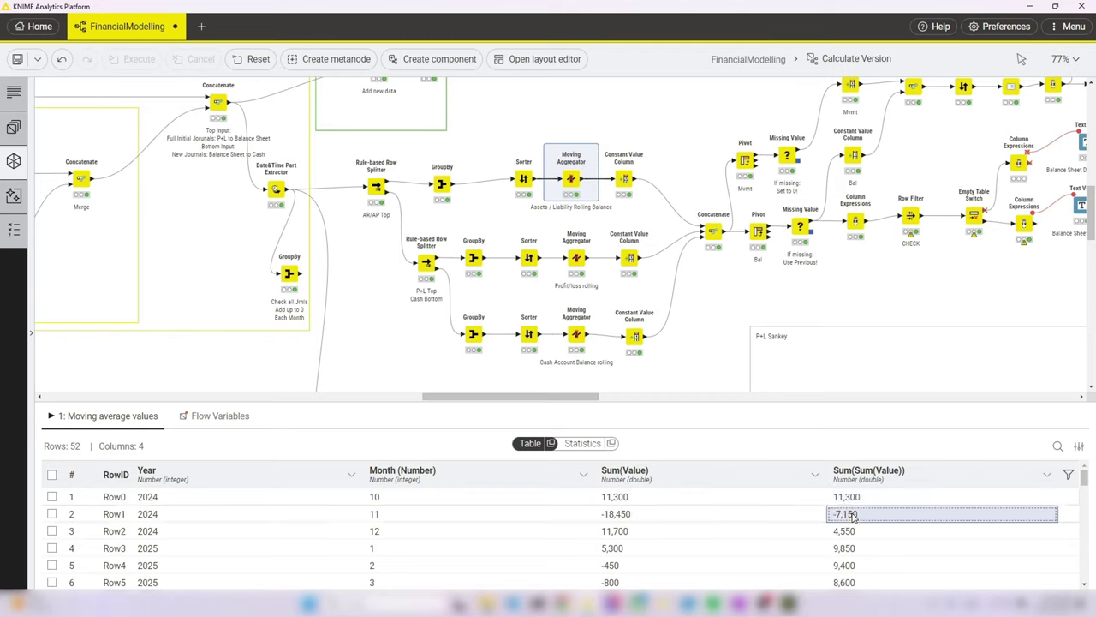
pyautogui.click(651, 514)
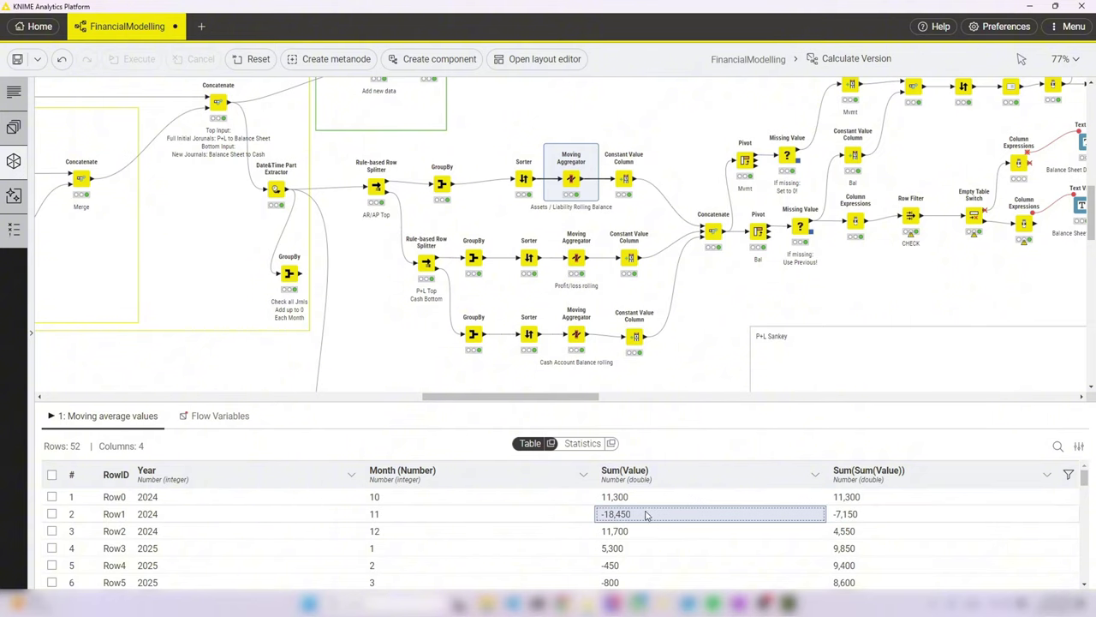
pyautogui.click(619, 503)
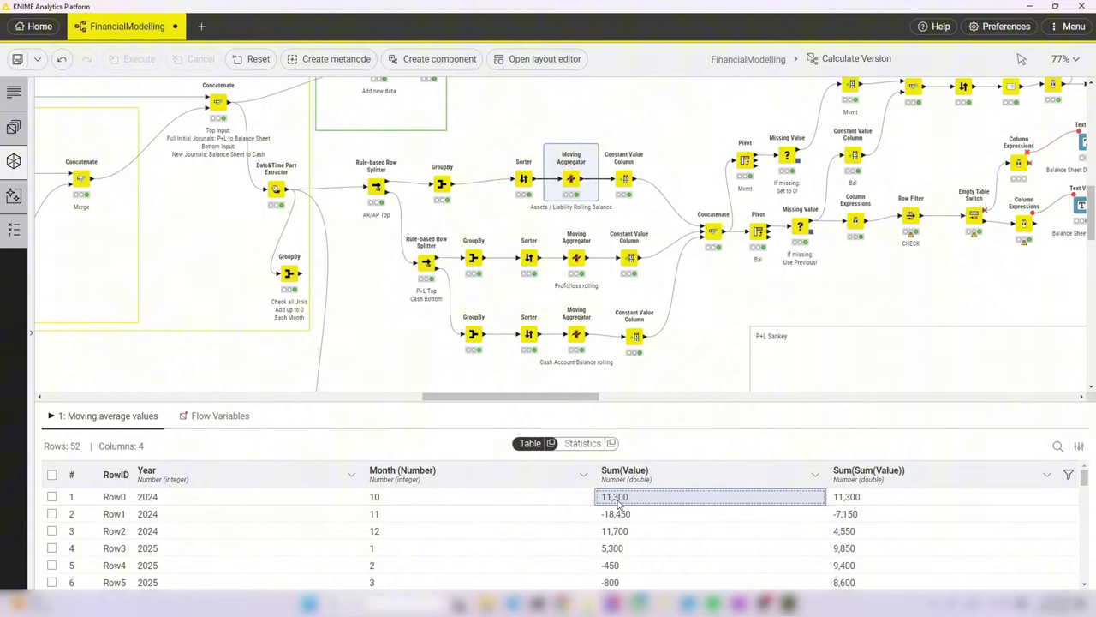
# - Review the Constant Value Column adding RBType to the assets/liability running totals
pyautogui.click(623, 181)
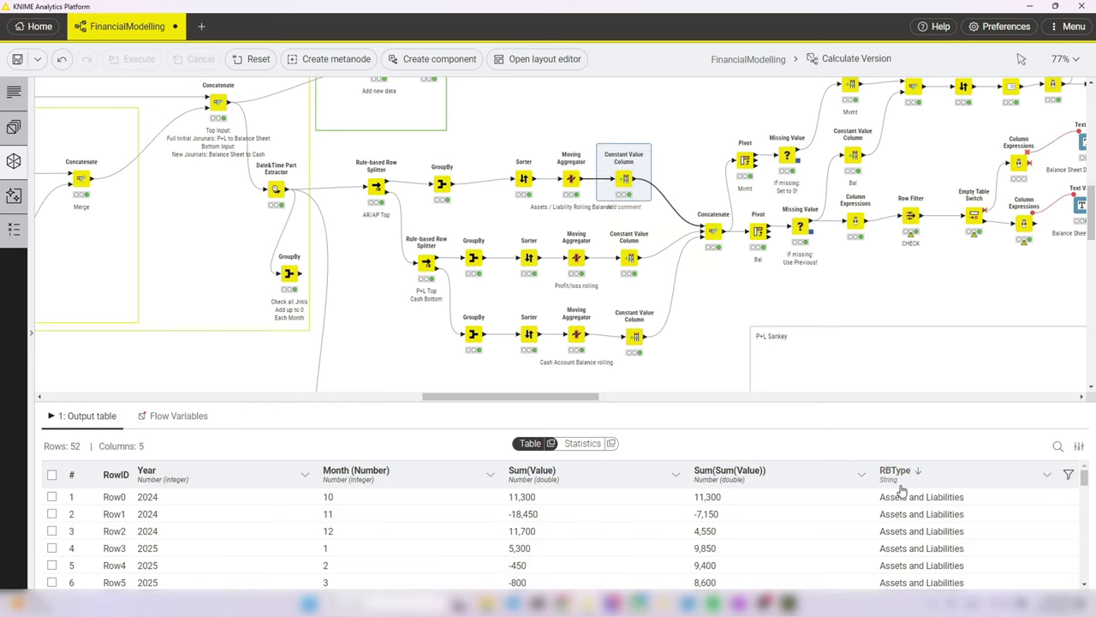
pyautogui.moveTo(618, 168)
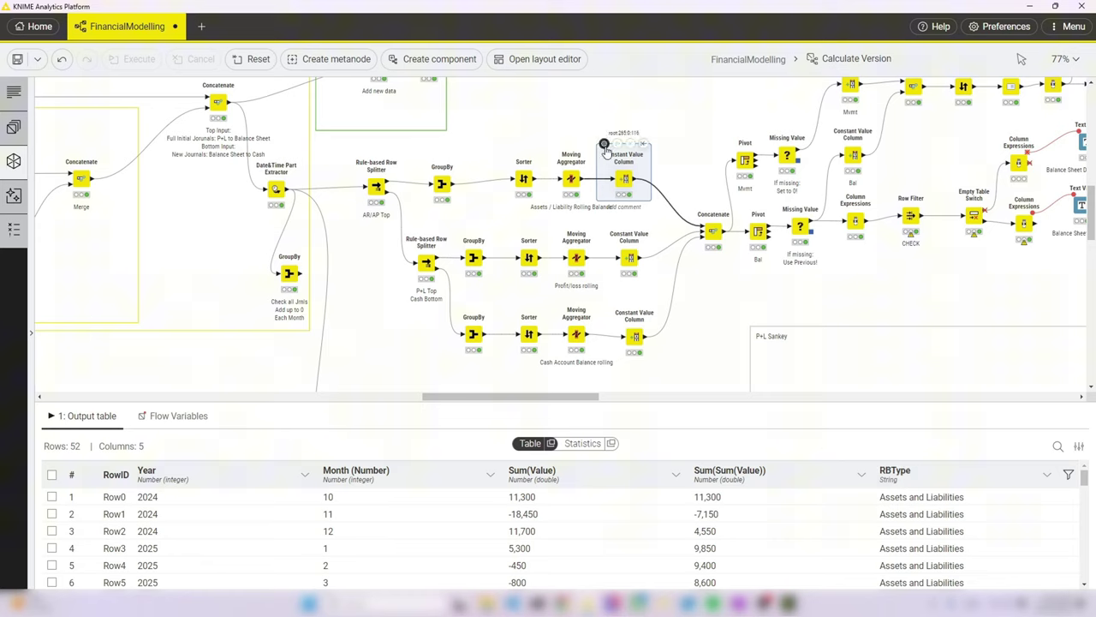
pyautogui.click(605, 146)
pyautogui.click(686, 195)
pyautogui.scroll(-2, 624, 215)
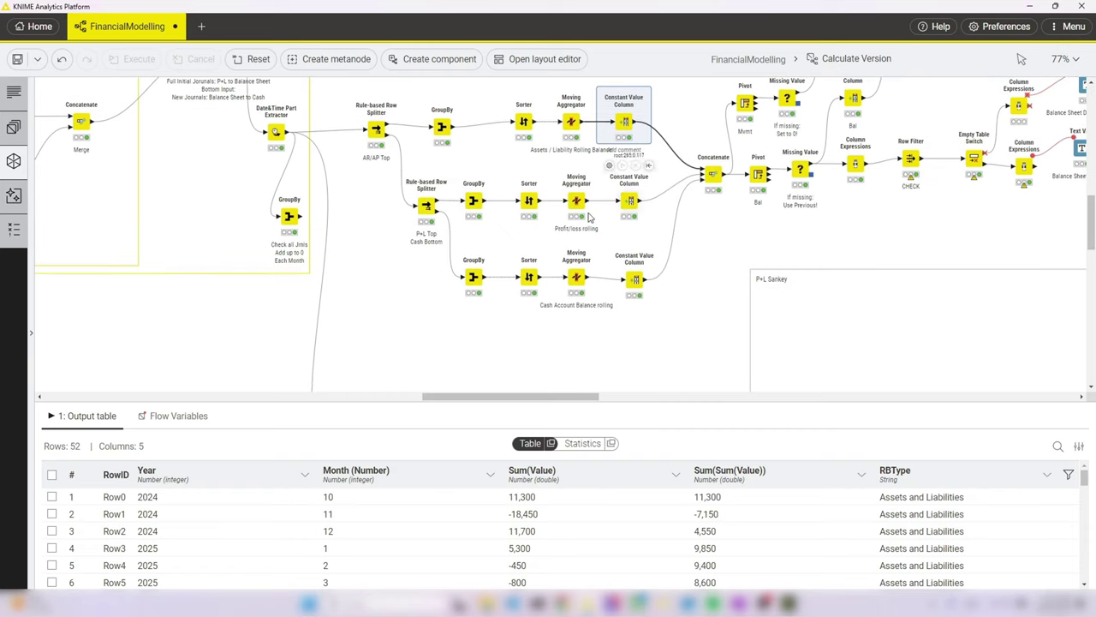
# - Trace the Profit and Loss and Cash branches' monthly totals and labelled running balances
pyautogui.click(427, 205)
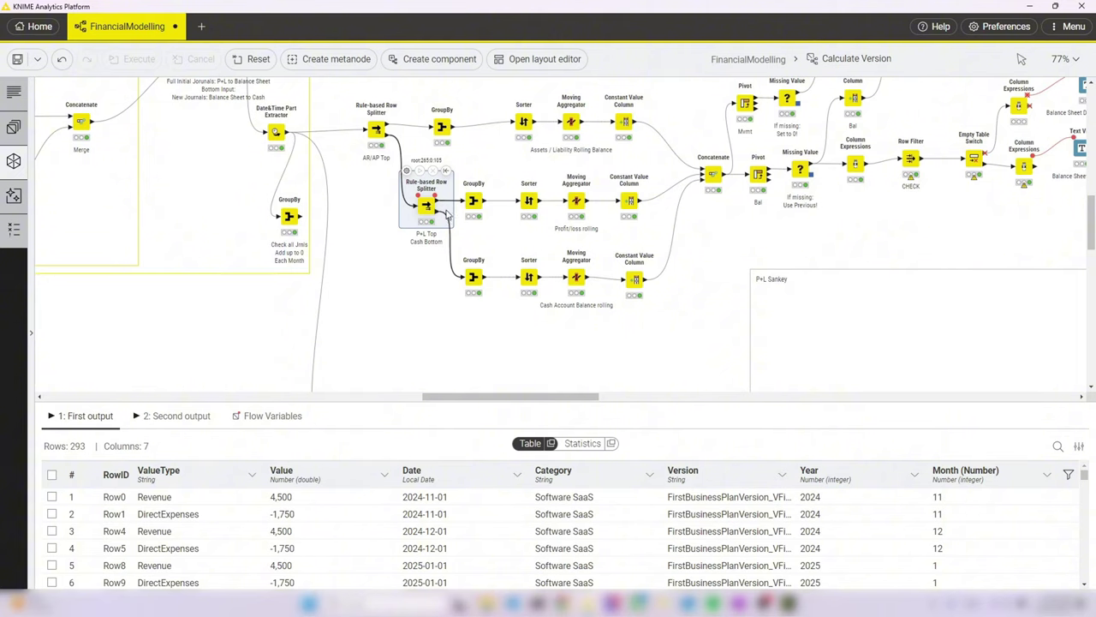
pyautogui.click(474, 204)
pyautogui.click(629, 202)
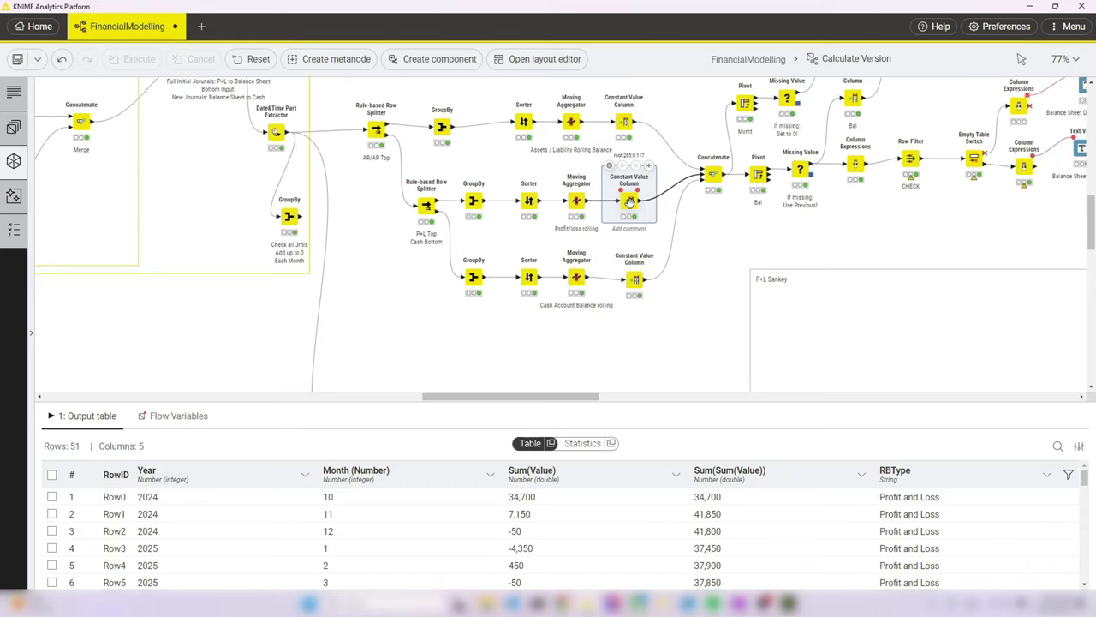
pyautogui.click(473, 275)
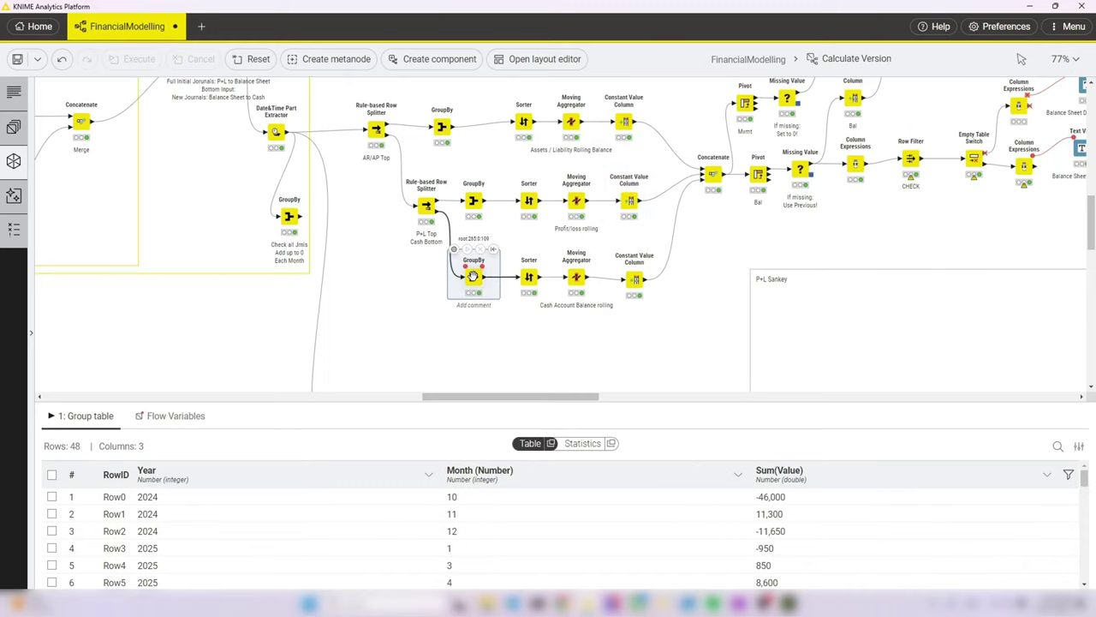
pyautogui.click(632, 279)
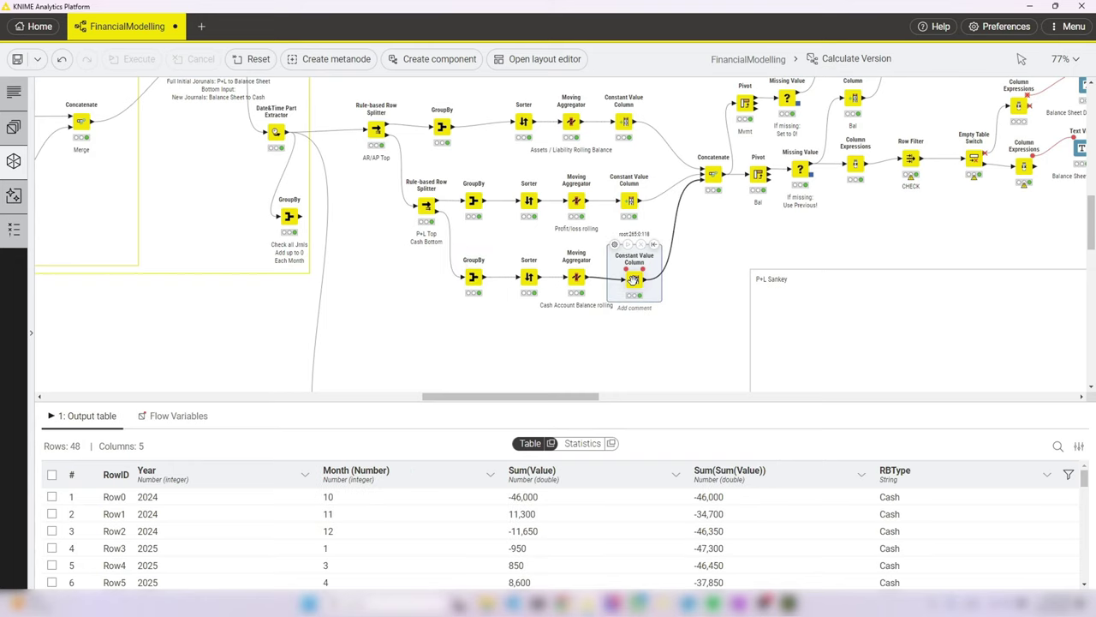
# - Show the Concatenate output combining all three branches into 151 rows
pyautogui.click(712, 175)
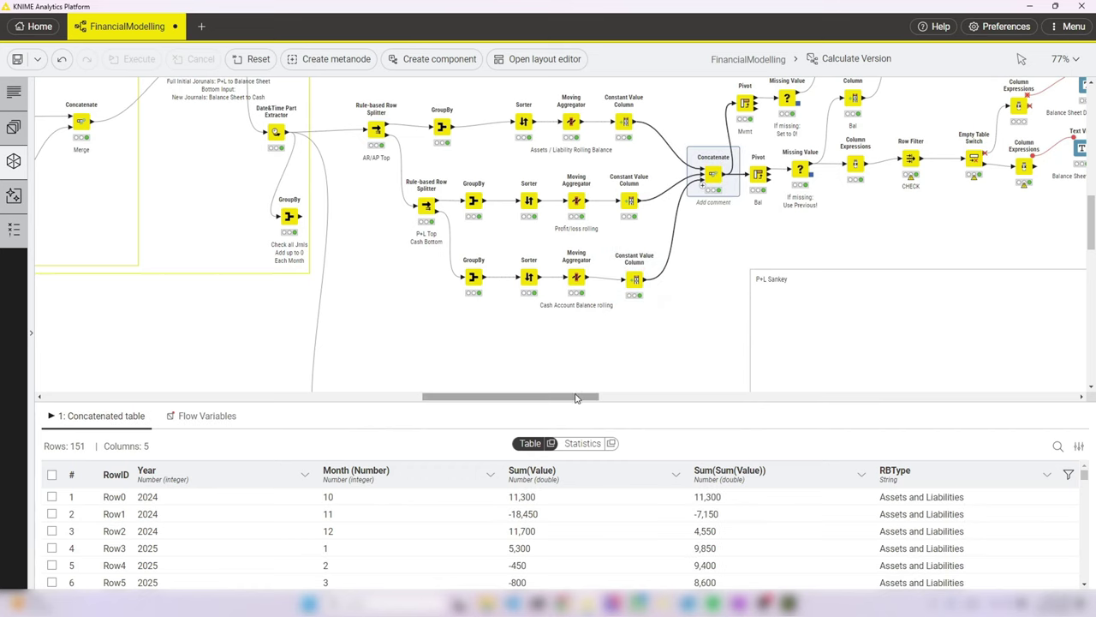
pyautogui.moveTo(577, 398); pyautogui.dragTo(608, 374)
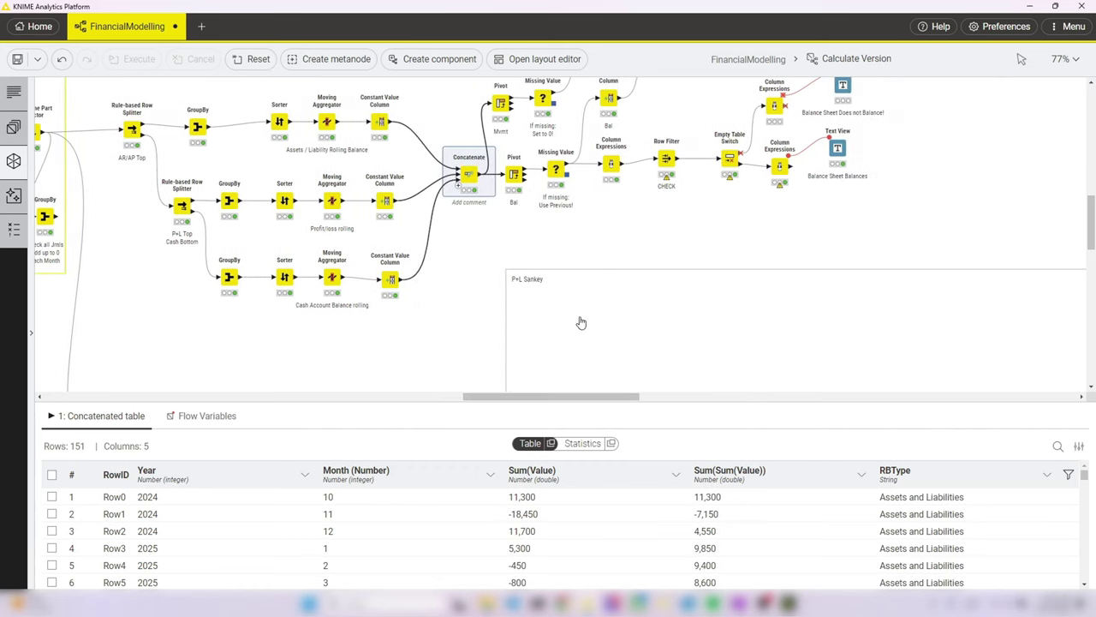
pyautogui.scroll(1, 580, 322)
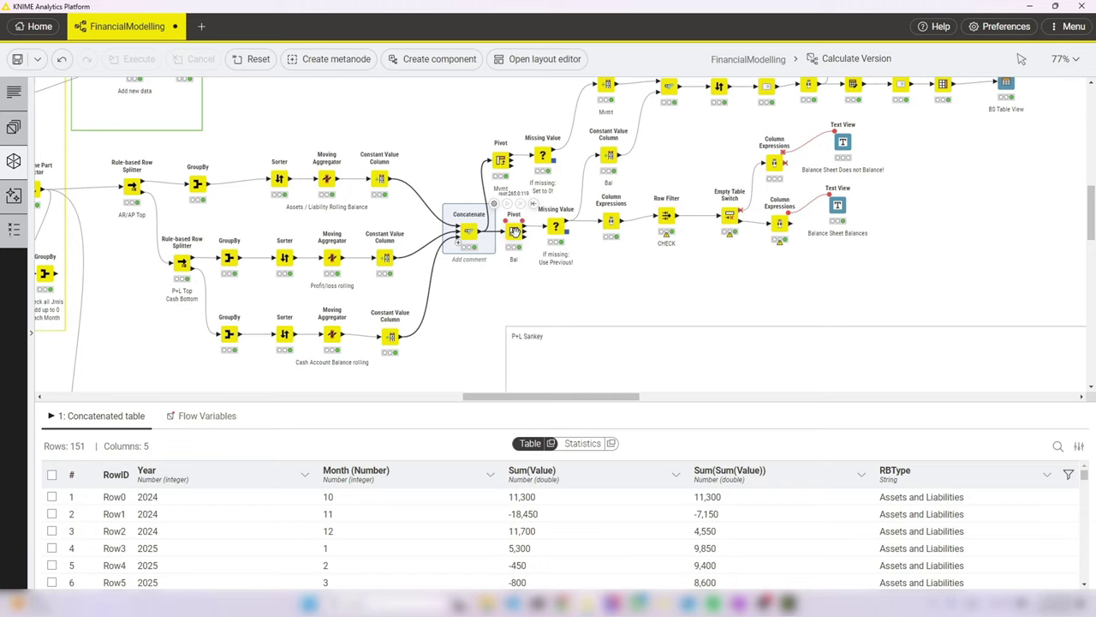
# - Review the Bal Pivot's pivot and aggregation settings, then inspect Row4's missing Cash value
pyautogui.click(514, 230)
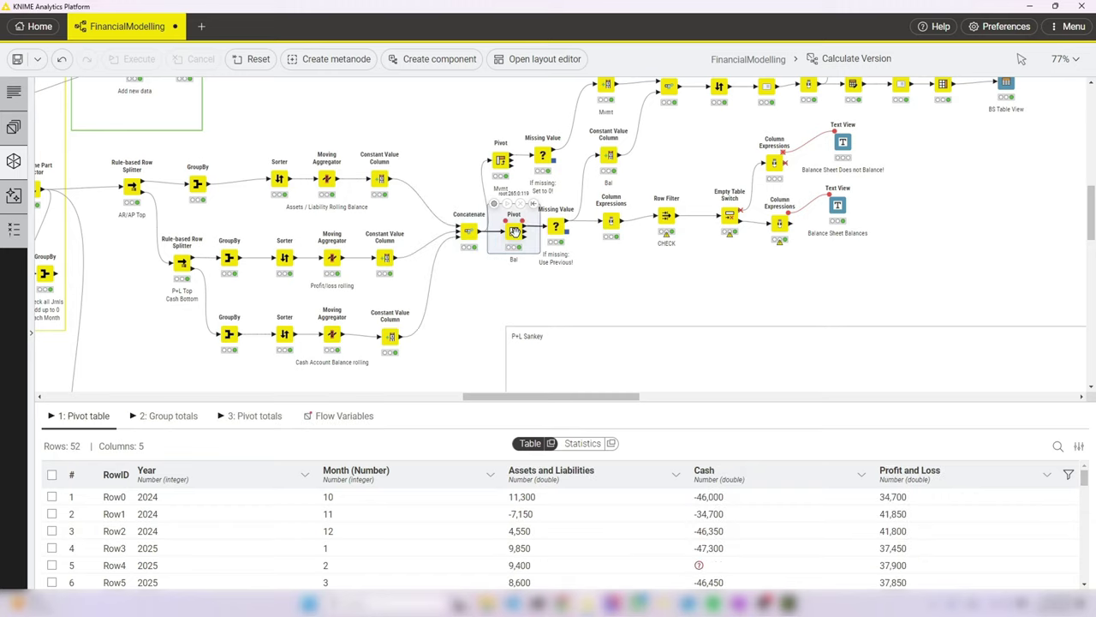
pyautogui.click(494, 203)
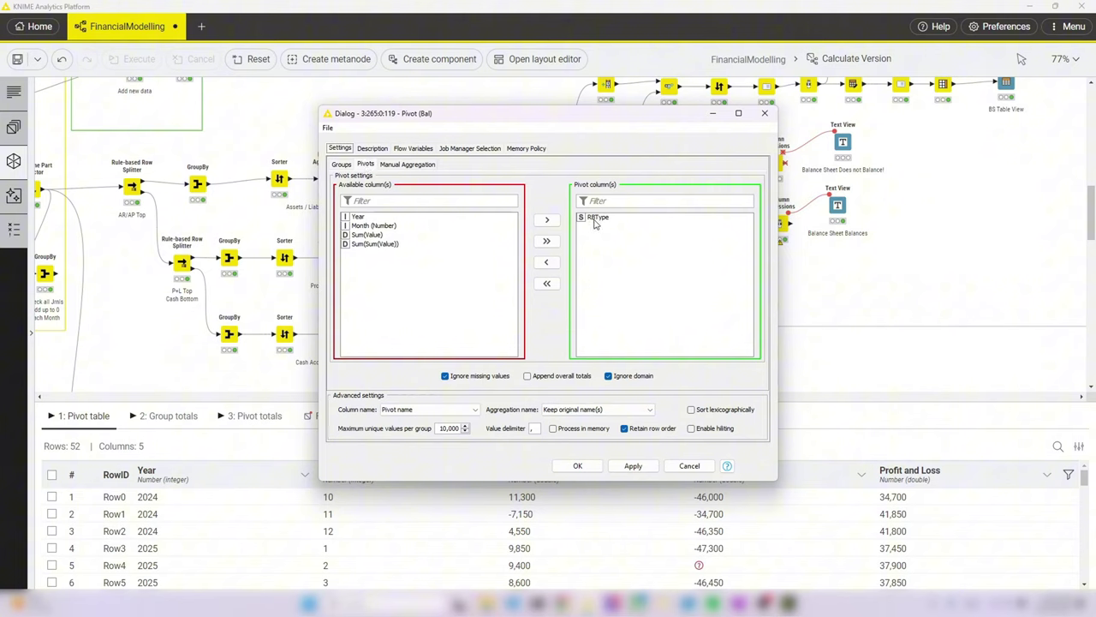
pyautogui.click(415, 167)
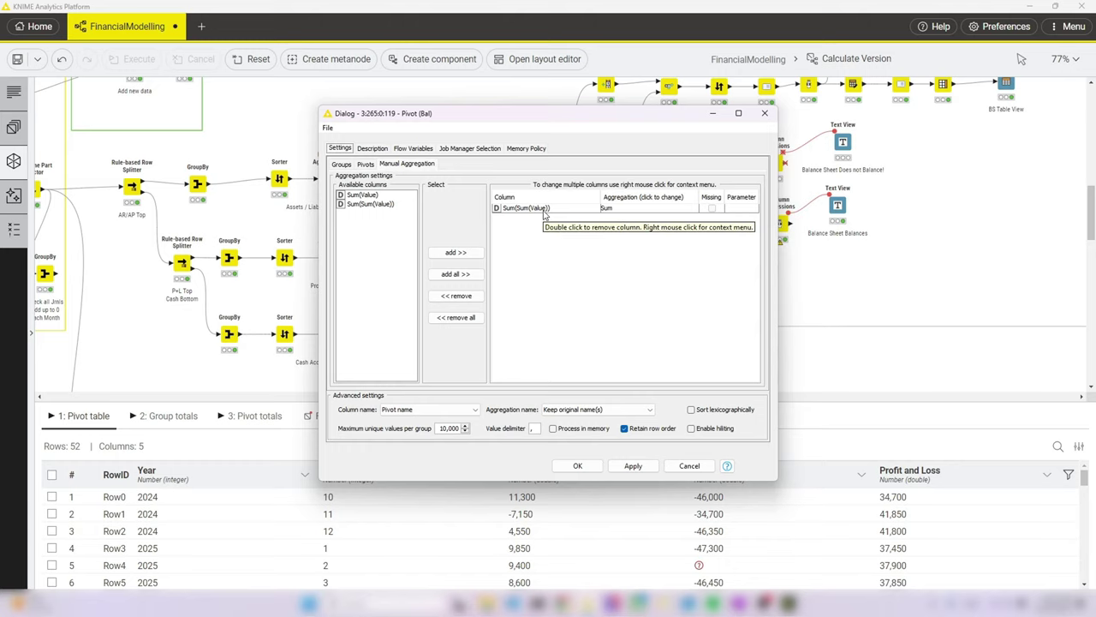
pyautogui.click(577, 465)
pyautogui.click(636, 342)
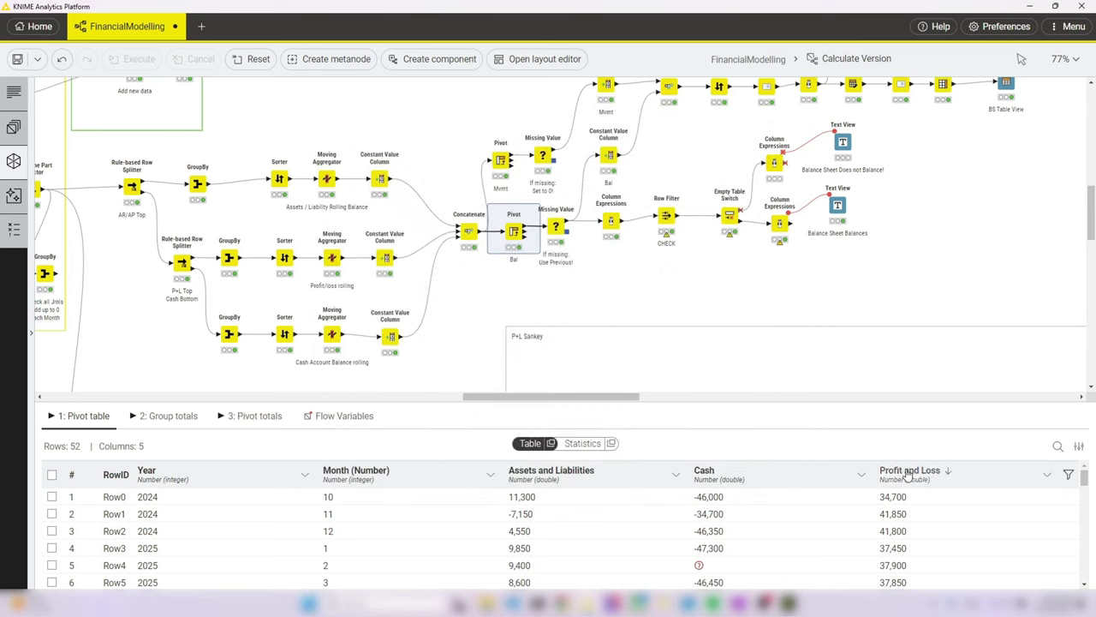
pyautogui.click(700, 567)
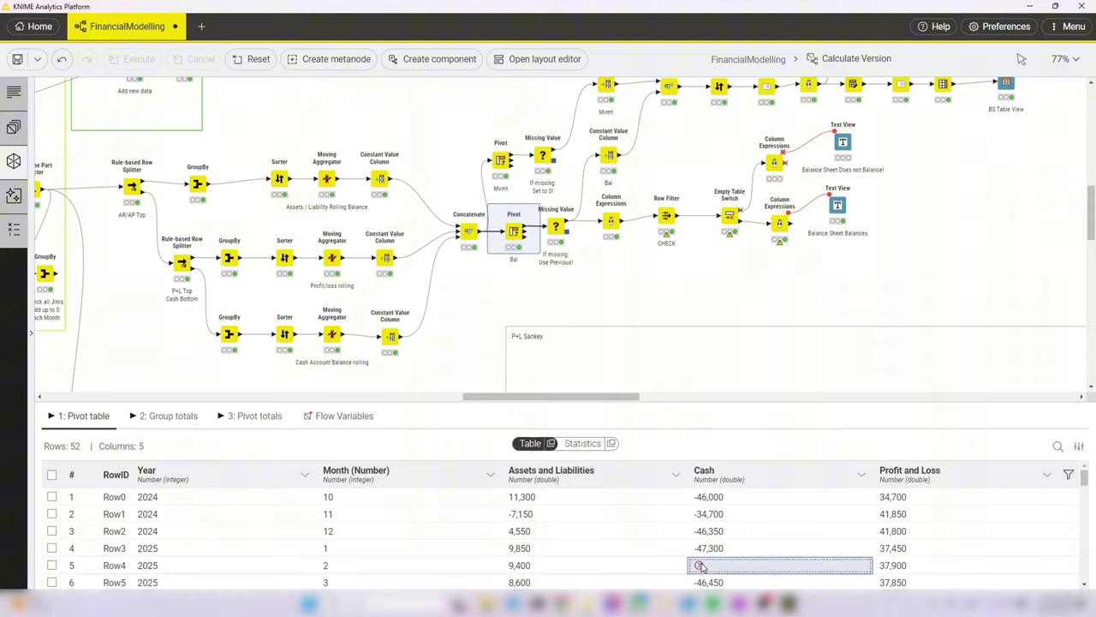
pyautogui.moveTo(719, 567)
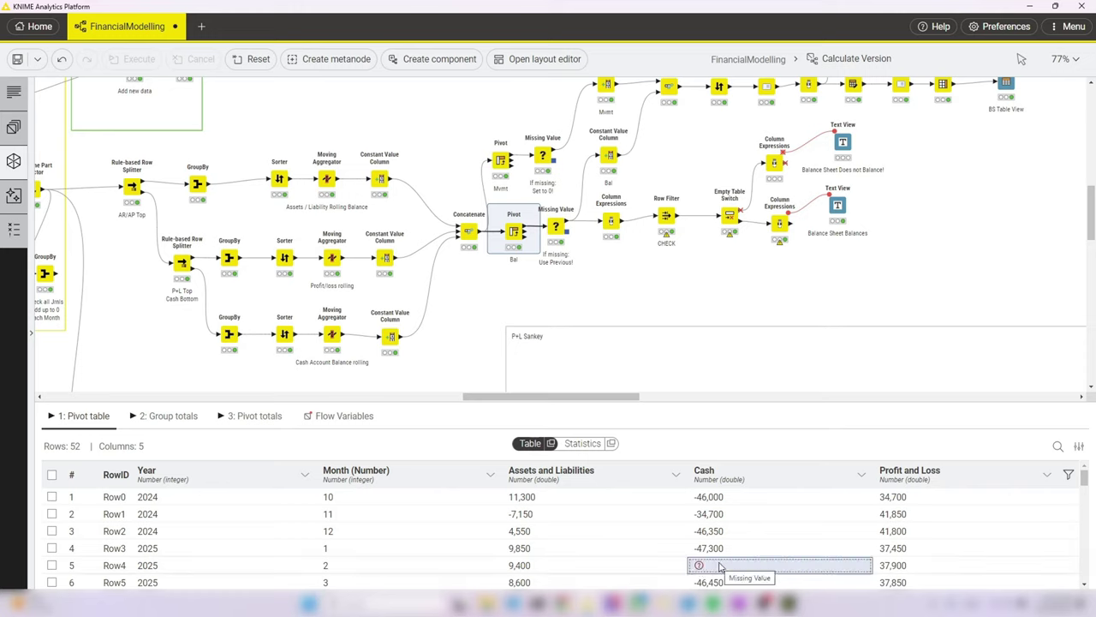
# - Confirm the Missing Value node's previous-value fill settings without changing them
pyautogui.click(556, 226)
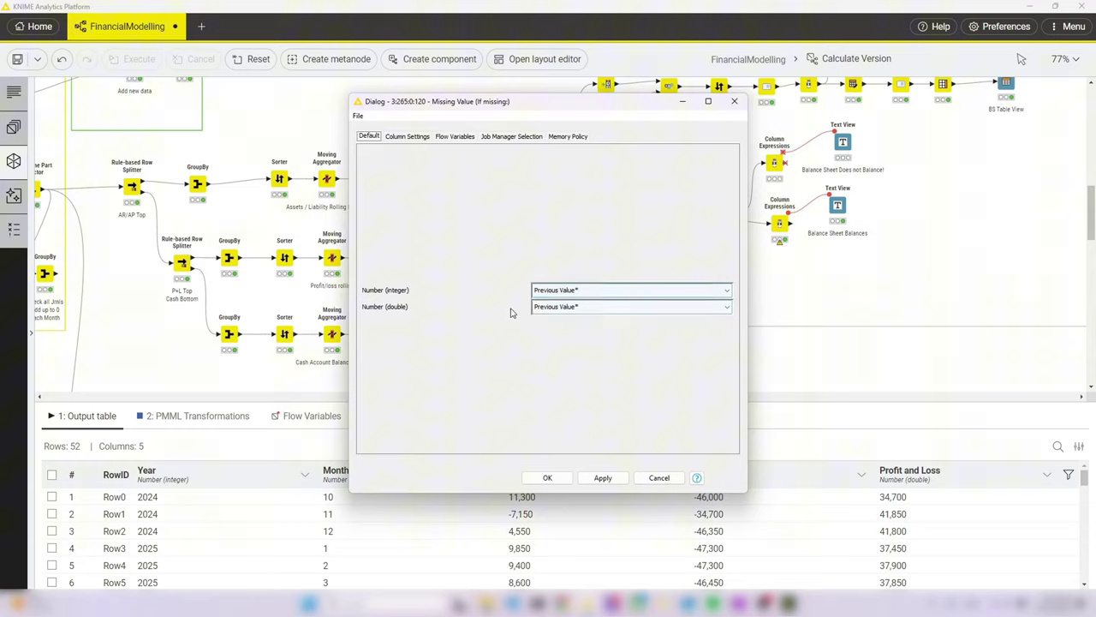
pyautogui.click(558, 480)
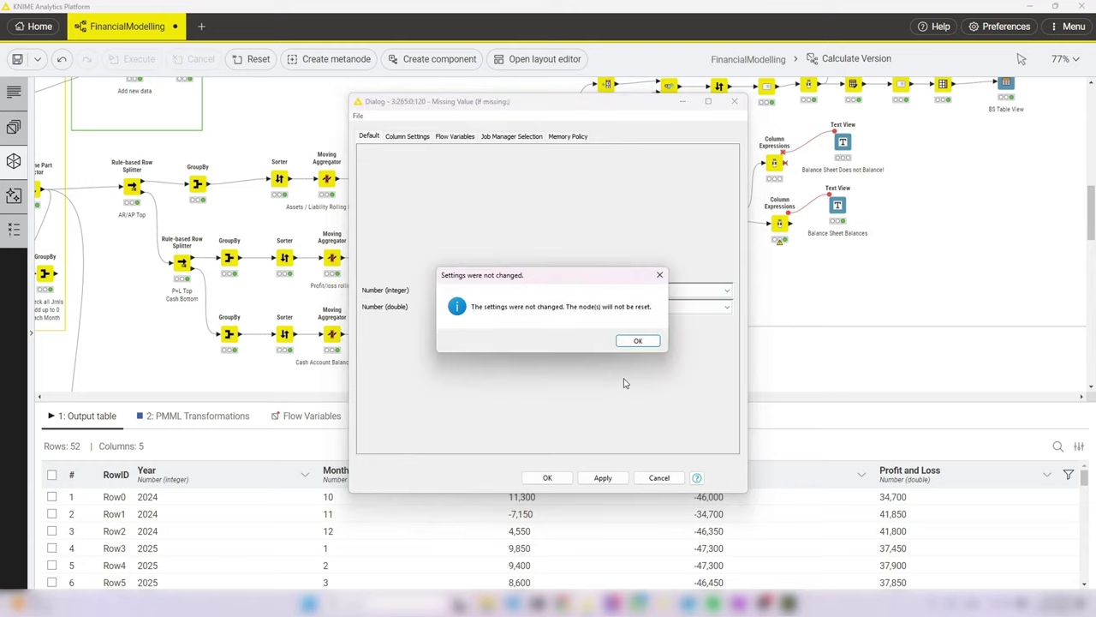
pyautogui.click(636, 340)
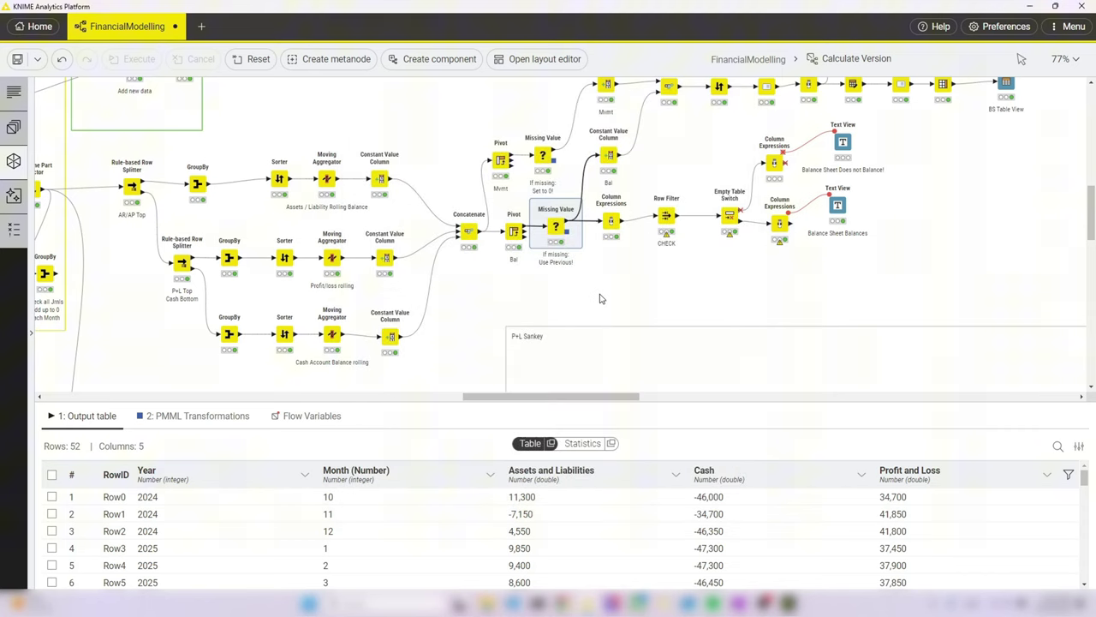
# - Review the Check expression summing Assets and Liabilities, Cash and Profit and Loss, then sort by Check
pyautogui.click(611, 222)
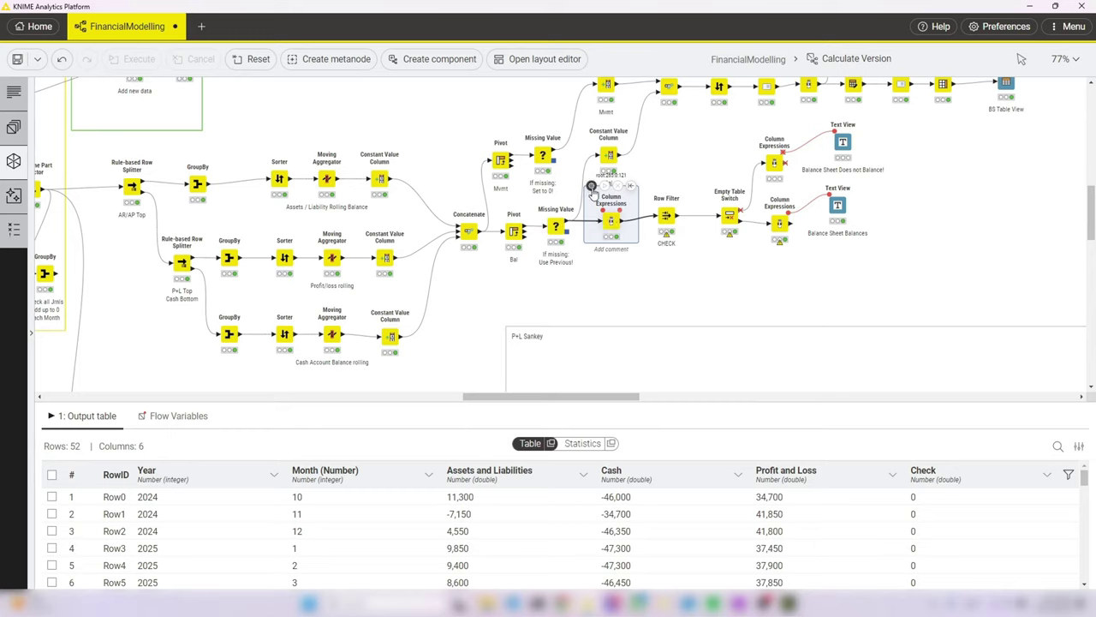
pyautogui.click(592, 186)
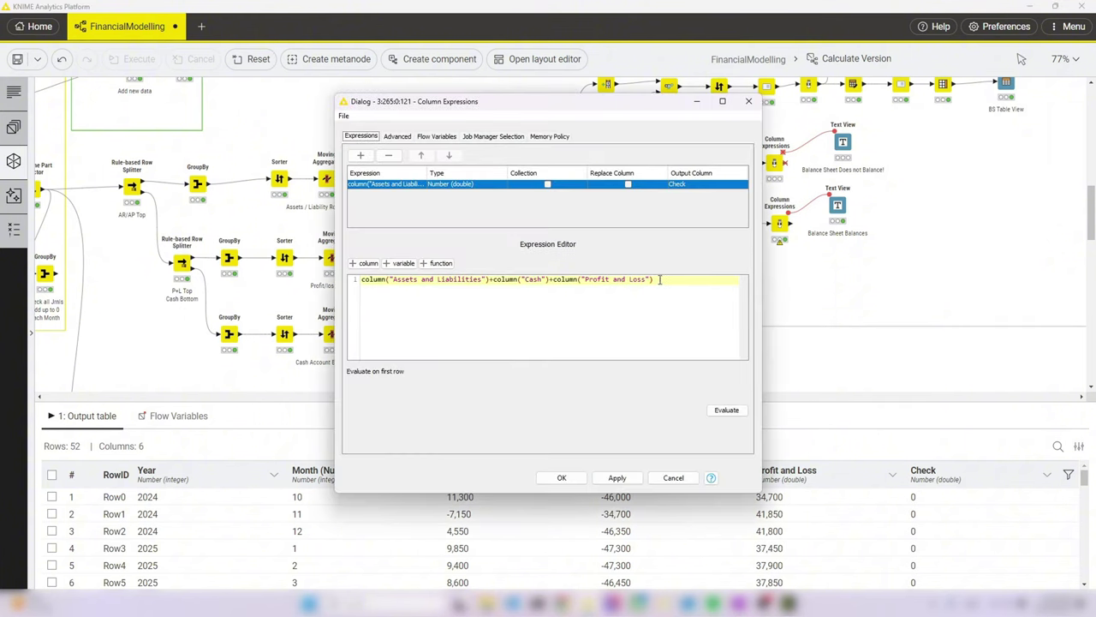
pyautogui.click(660, 279)
pyautogui.moveTo(665, 280); pyautogui.dragTo(358, 279)
pyautogui.click(562, 477)
pyautogui.click(638, 340)
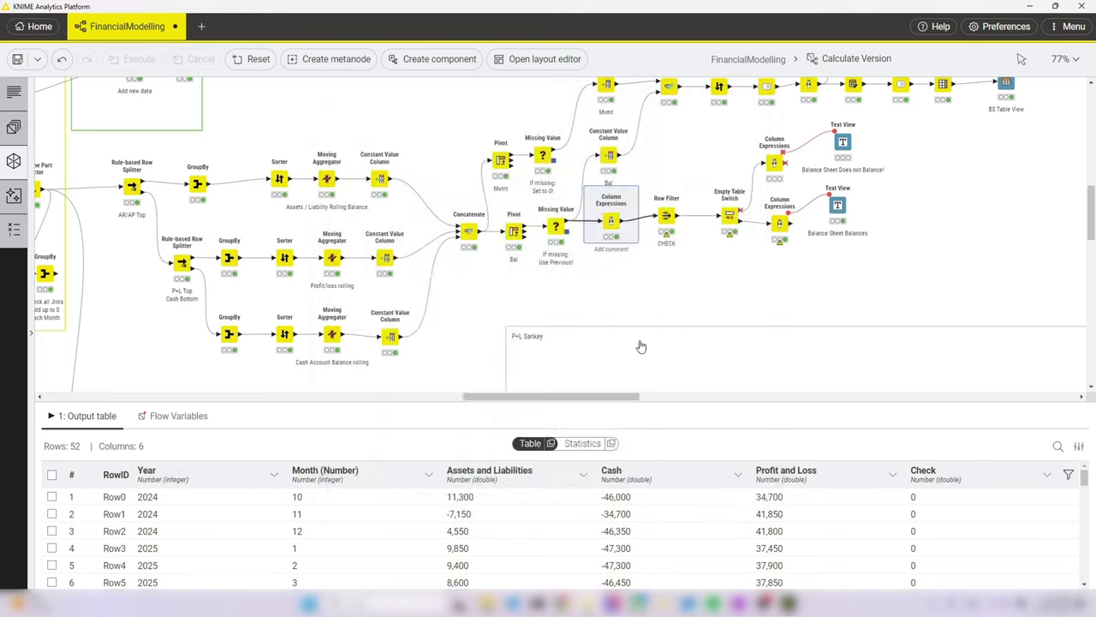
pyautogui.click(945, 480)
# - Inspect the Row Filter (CHECK) settings and the Empty Table Switch outputs
pyautogui.click(665, 216)
pyautogui.click(647, 188)
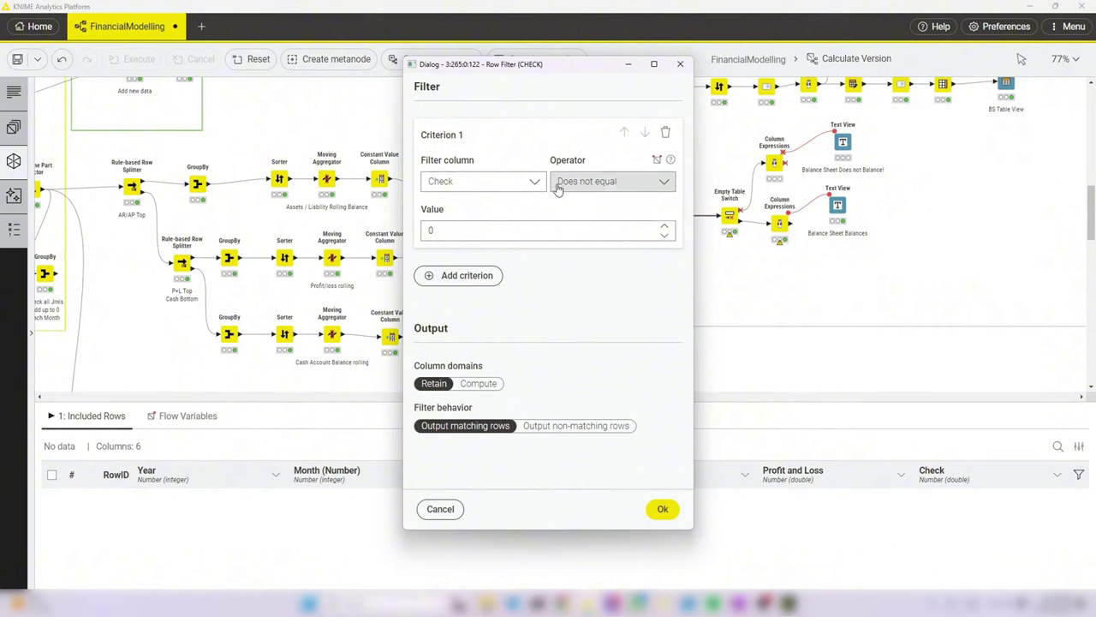
pyautogui.click(672, 512)
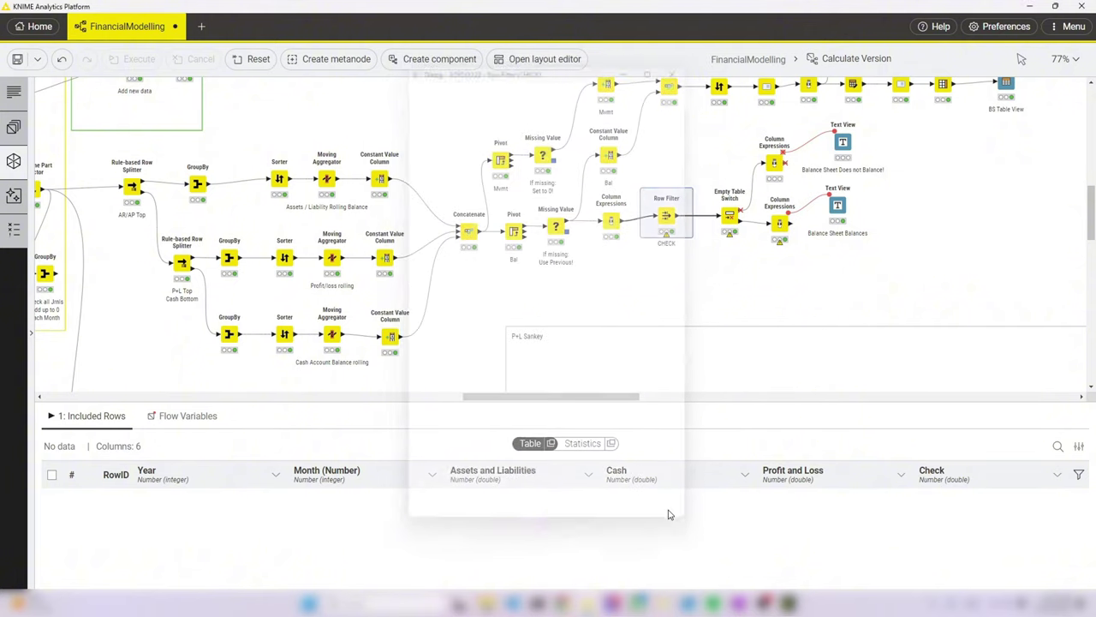
pyautogui.click(727, 218)
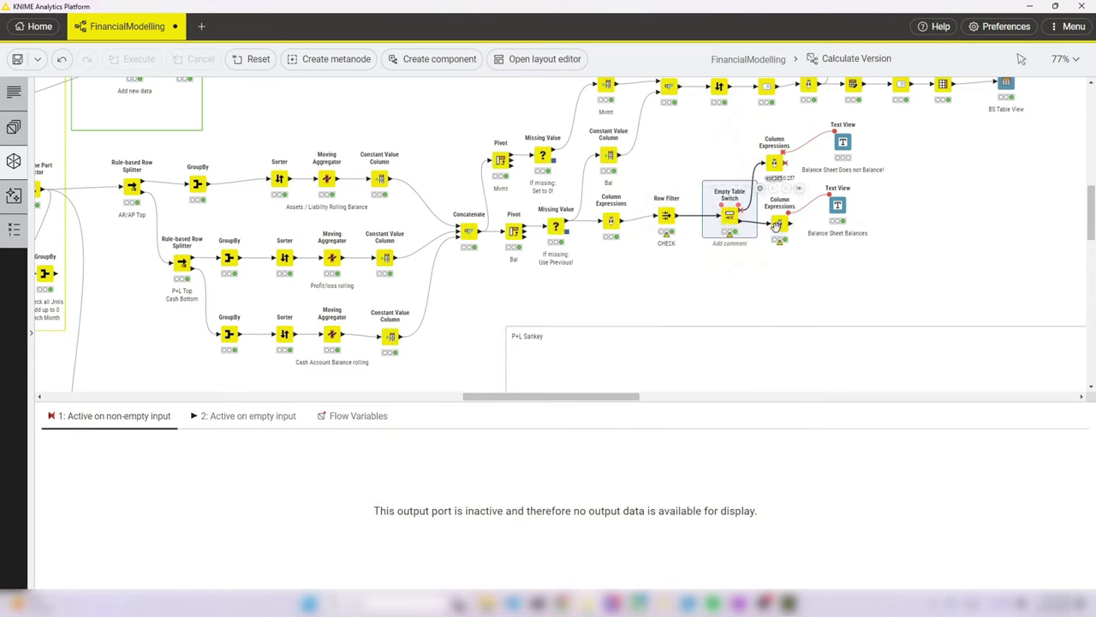
pyautogui.click(780, 222)
# - View the Balance Sheet Balances and Does not Balance text views, then show the Mvmt pivot output
pyautogui.click(838, 206)
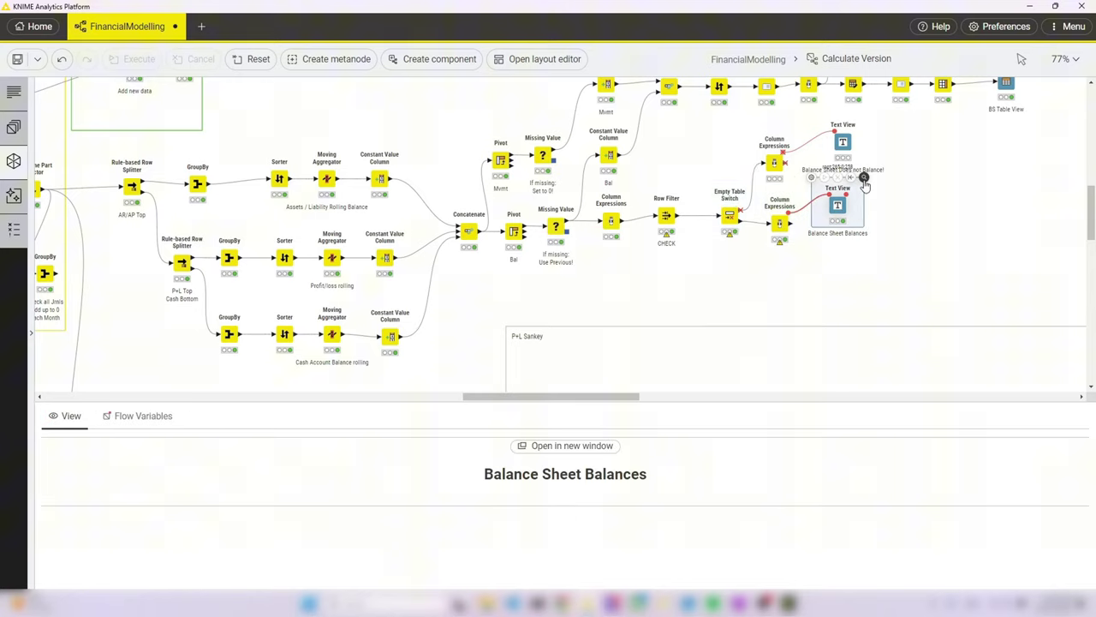
pyautogui.click(864, 178)
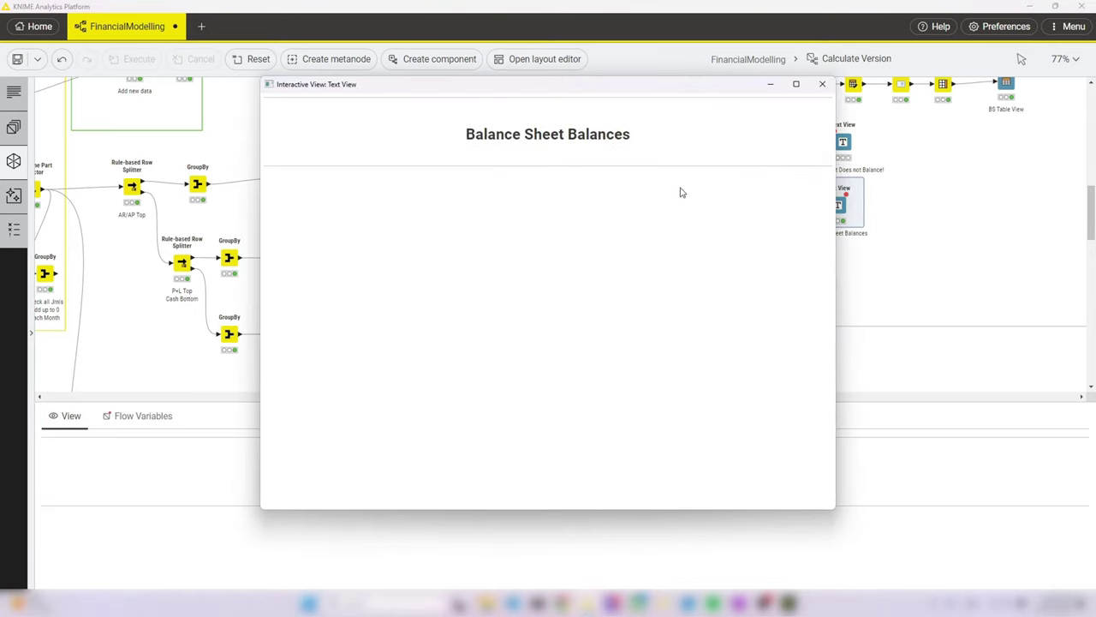
pyautogui.click(822, 83)
pyautogui.click(863, 130)
pyautogui.click(870, 114)
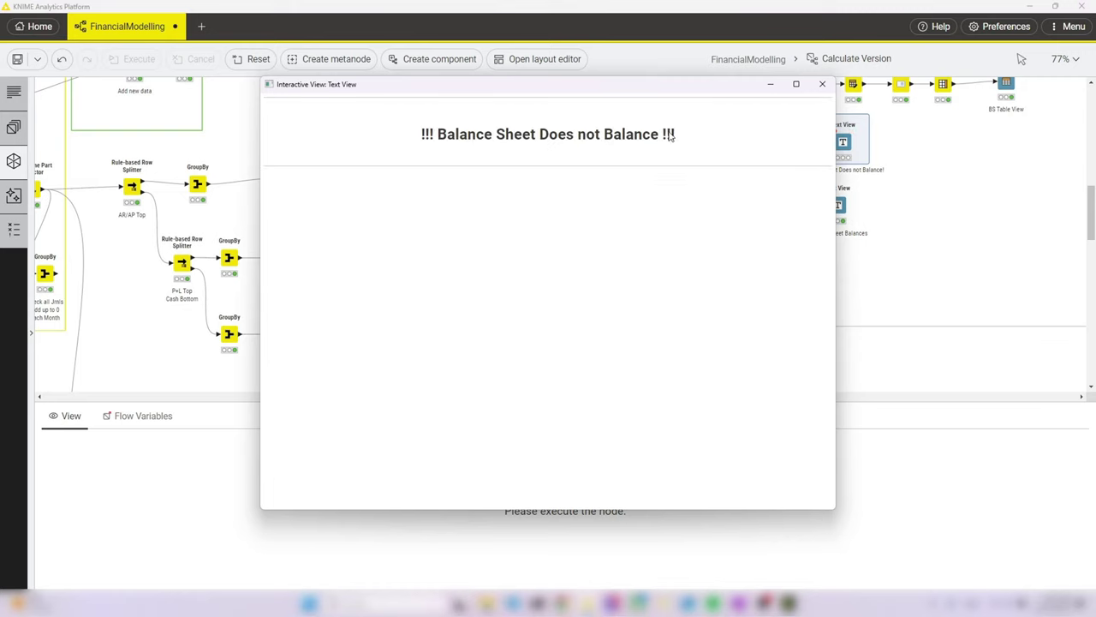
pyautogui.click(822, 84)
pyautogui.click(528, 218)
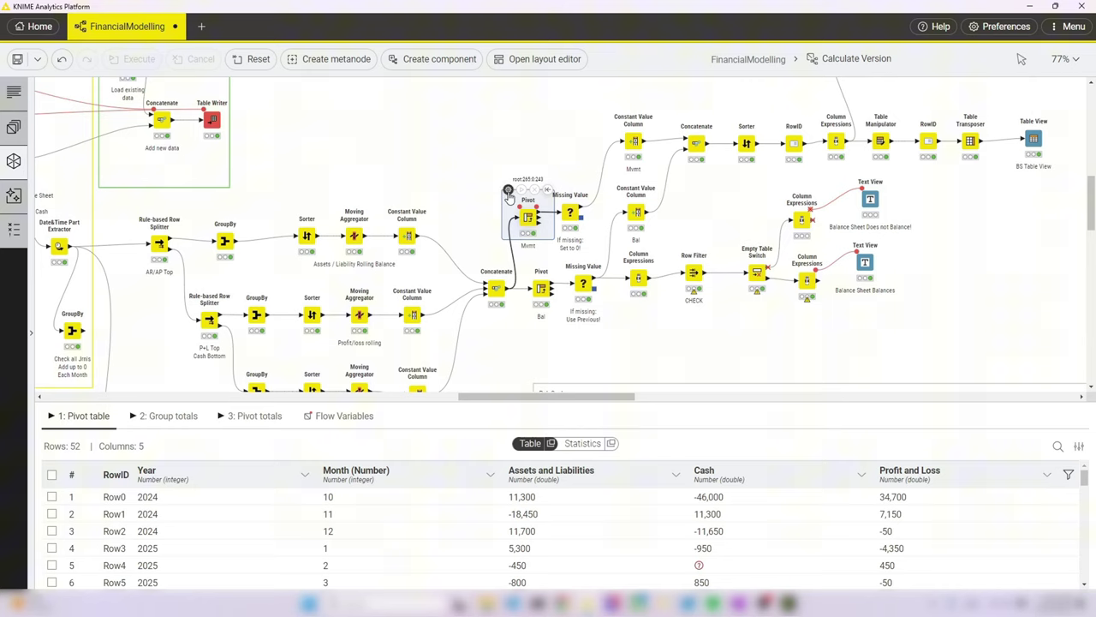
# - Review the Pivot (Mvmt) Groups, Pivots and Manual Aggregation settings, leaving them unchanged
pyautogui.click(508, 189)
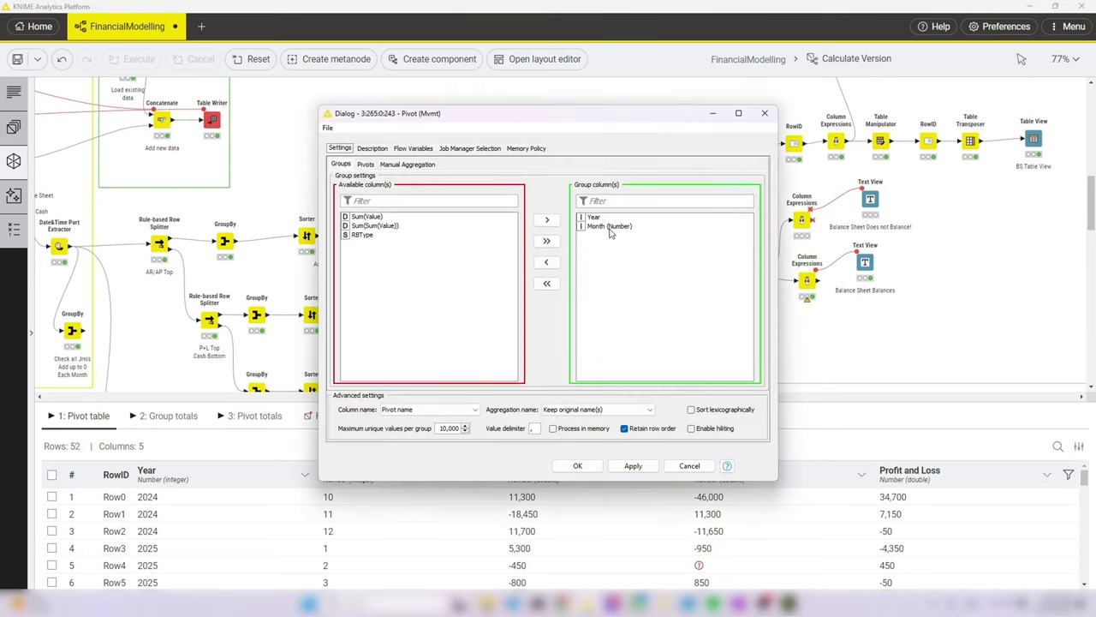
pyautogui.click(365, 164)
pyautogui.click(390, 165)
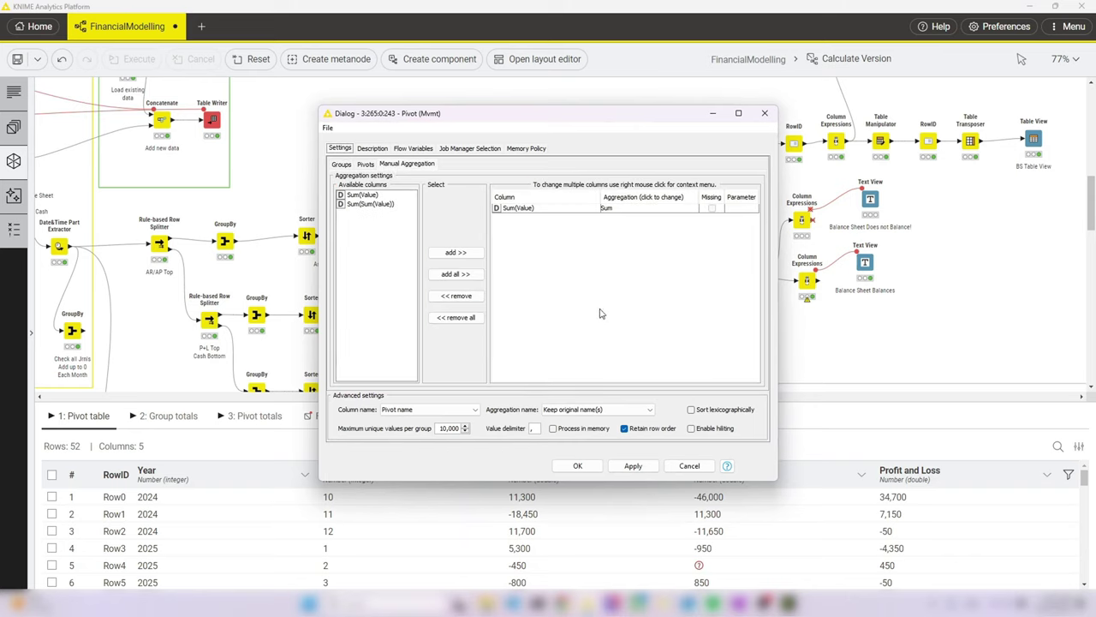
pyautogui.click(578, 465)
pyautogui.click(637, 343)
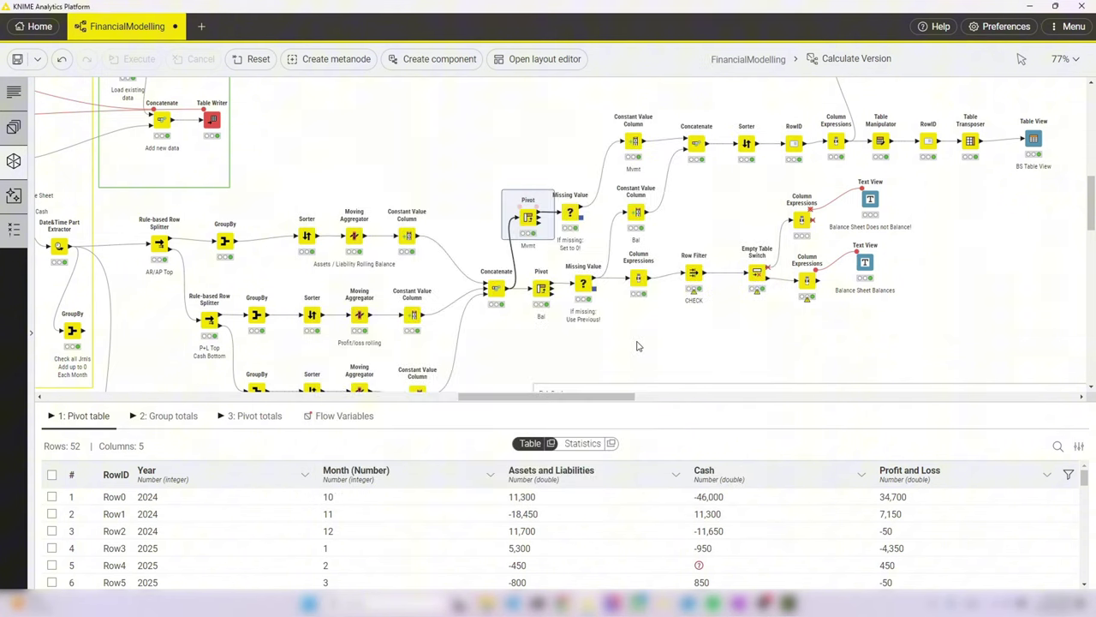
# - Review the Missing Value fix-value setting that fills Row4's missing Cash with 0
pyautogui.click(571, 214)
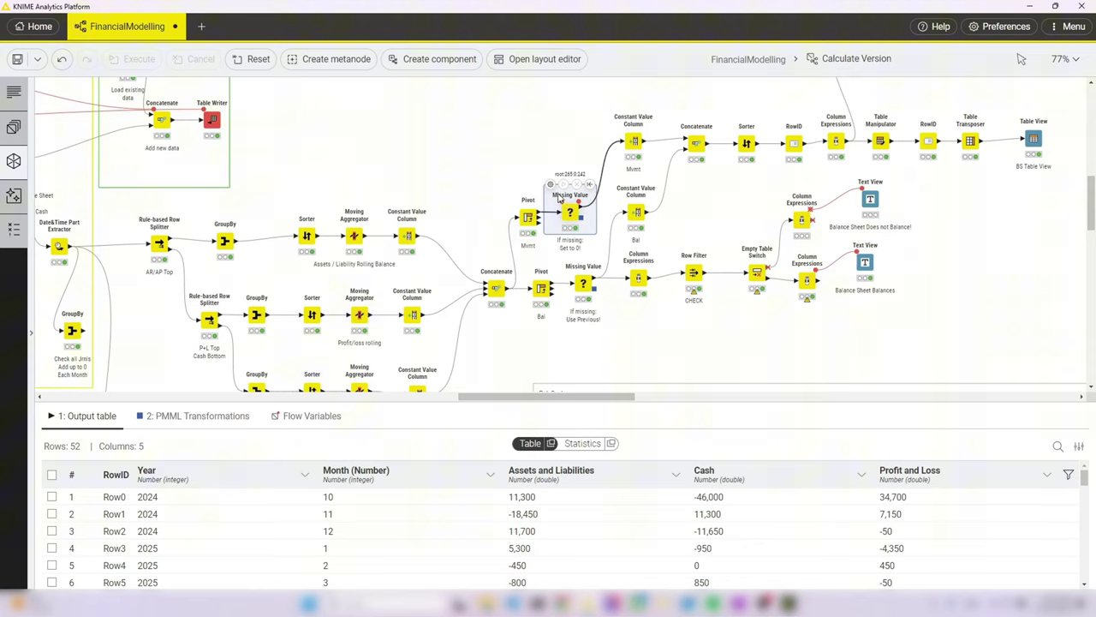
pyautogui.click(550, 185)
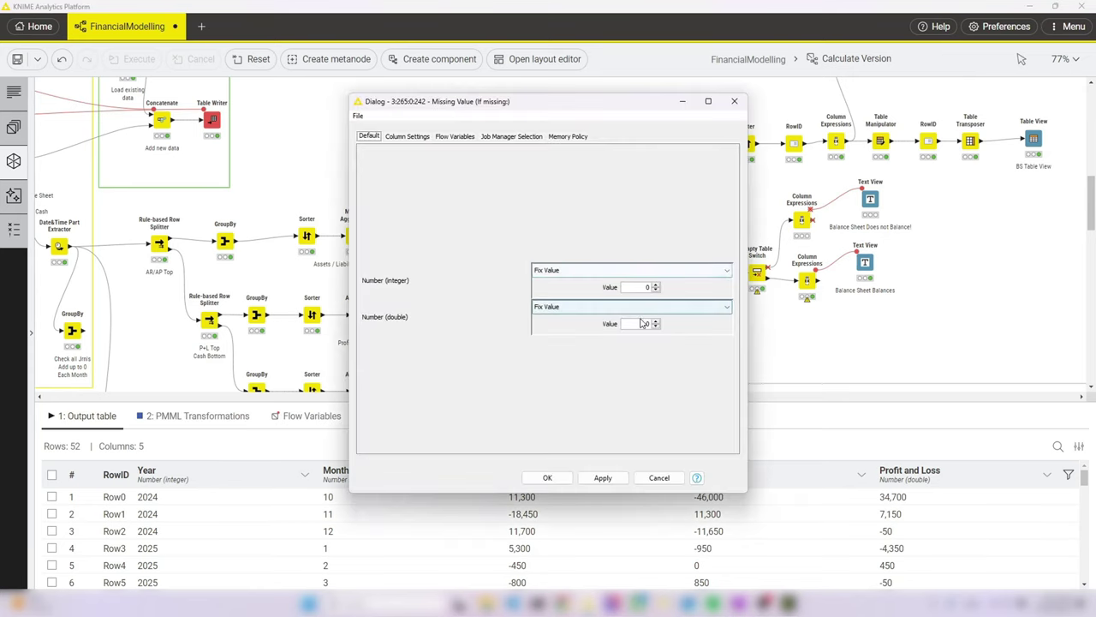
pyautogui.click(555, 478)
pyautogui.click(638, 341)
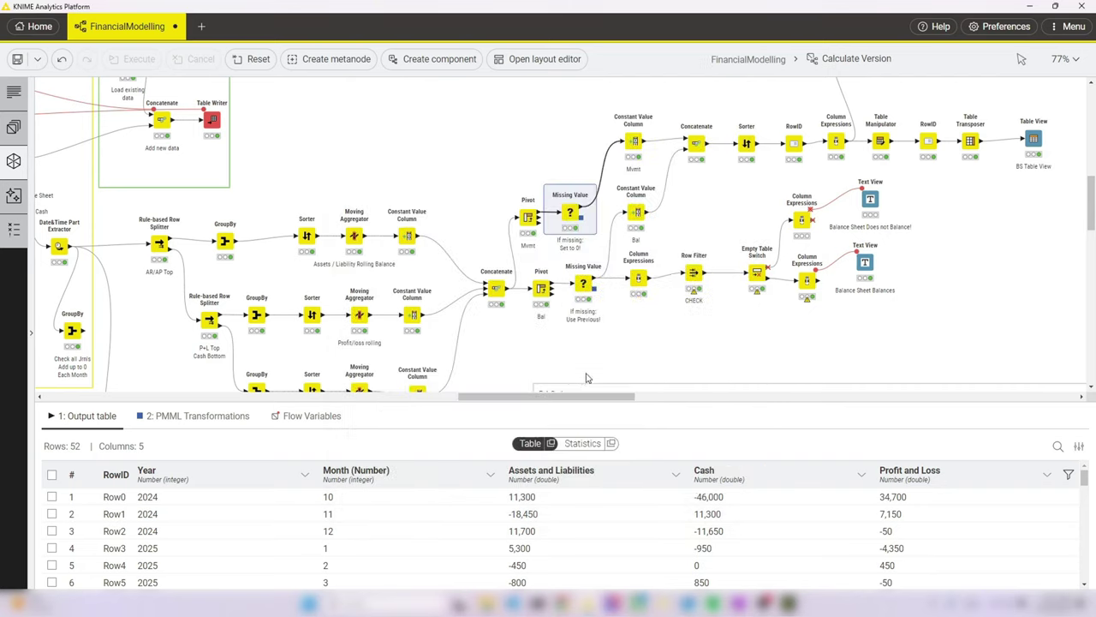
pyautogui.moveTo(579, 398); pyautogui.dragTo(595, 403)
pyautogui.hscroll(2, 587, 394)
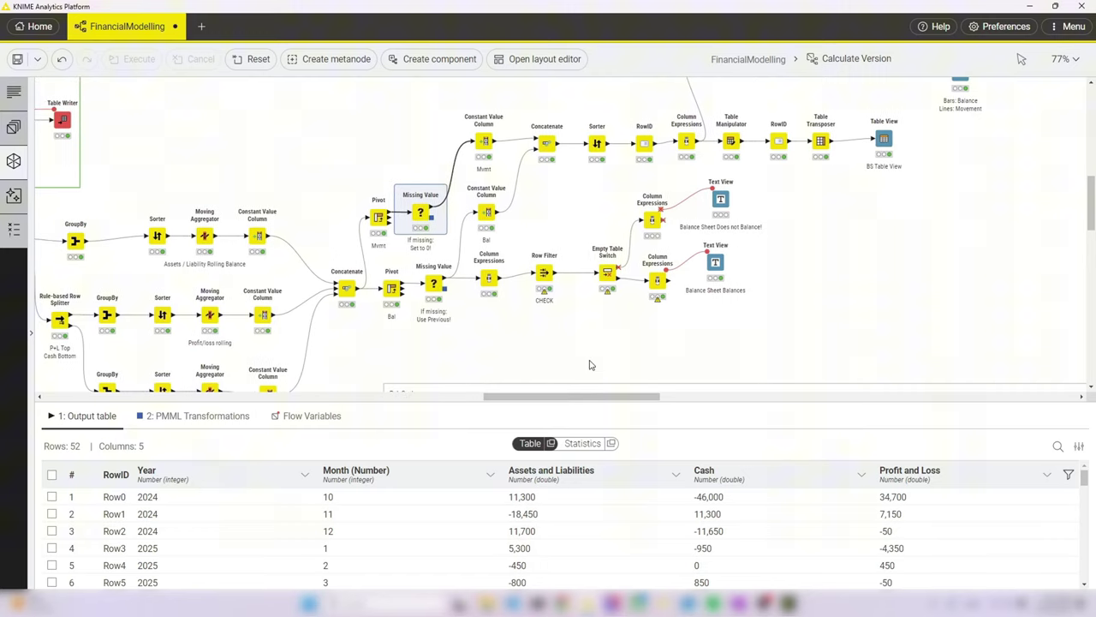
# - Inspect the Mvmt and Bal constant-column outputs and the combined 104-row table
pyautogui.scroll(2, 590, 365)
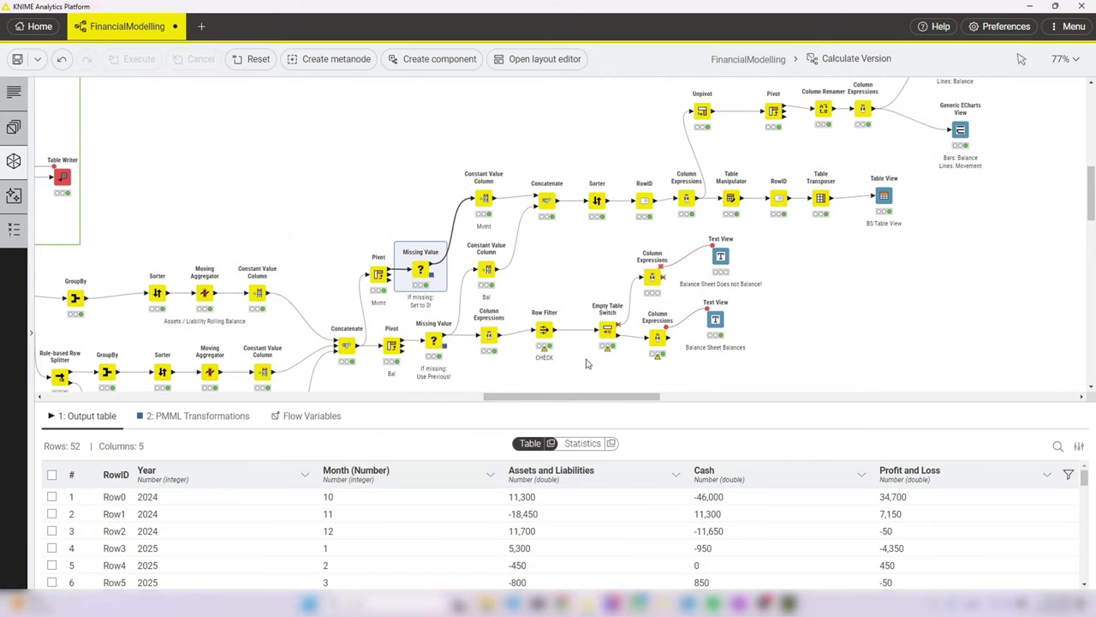
pyautogui.click(485, 200)
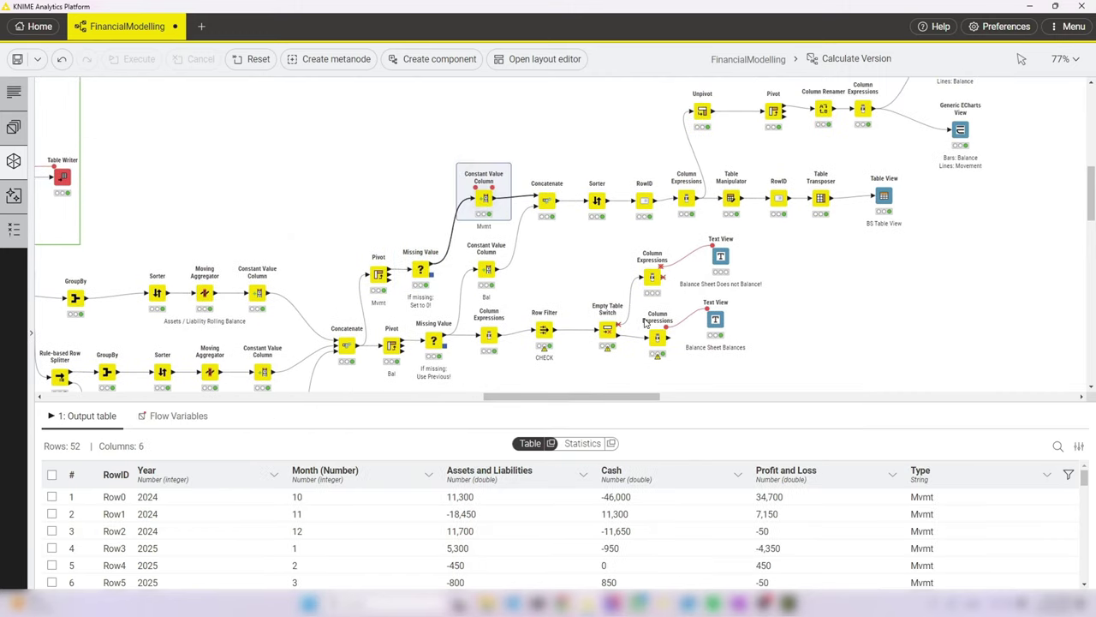
pyautogui.click(486, 270)
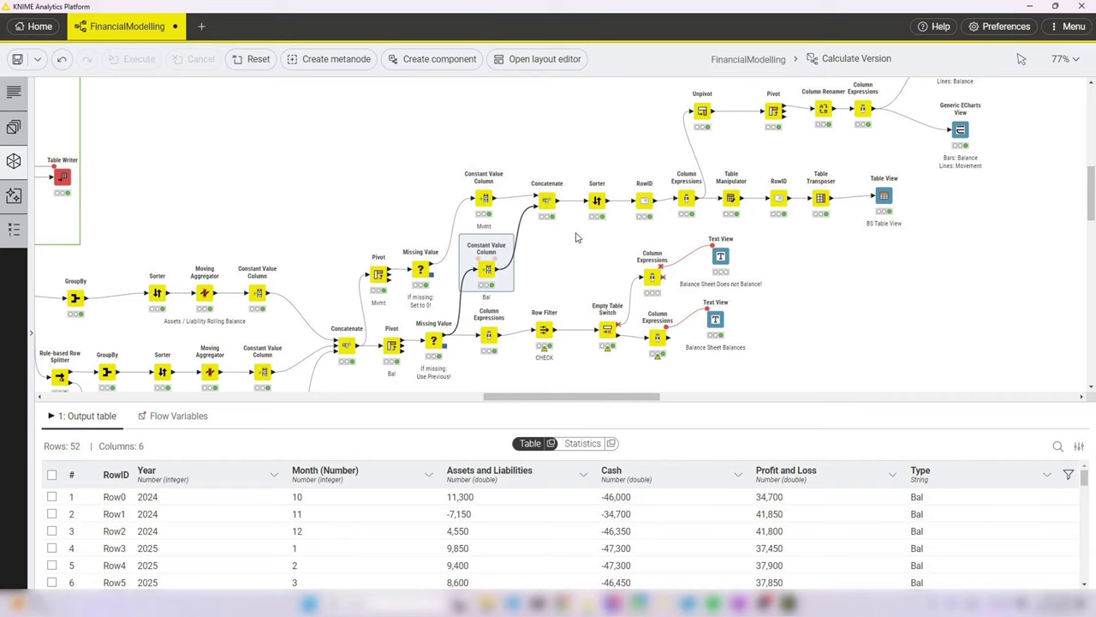
pyautogui.click(546, 200)
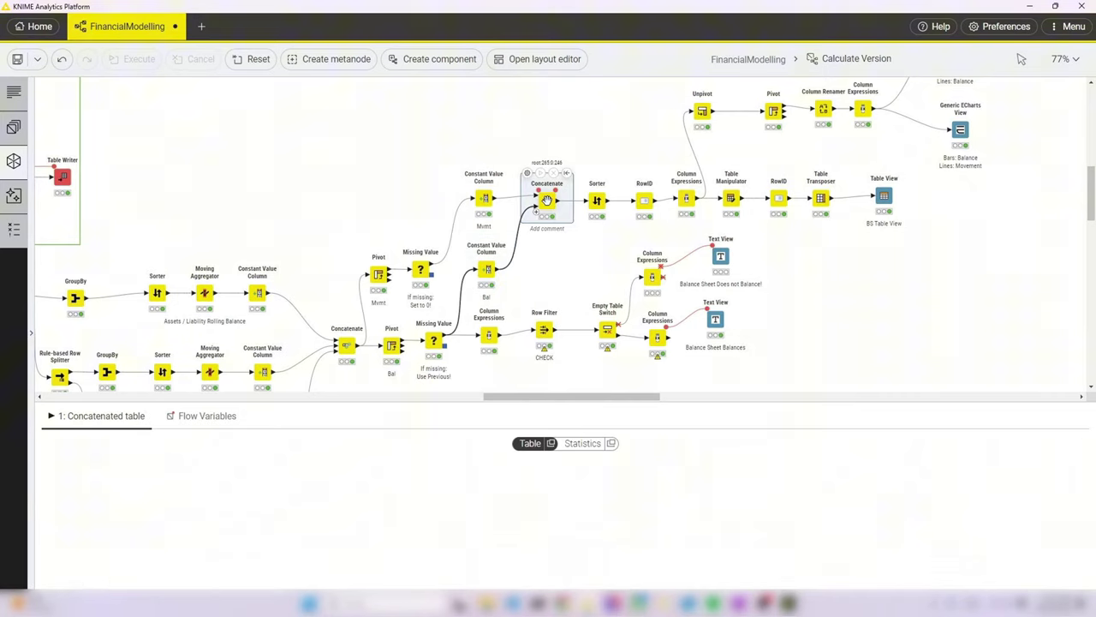
pyautogui.click(598, 200)
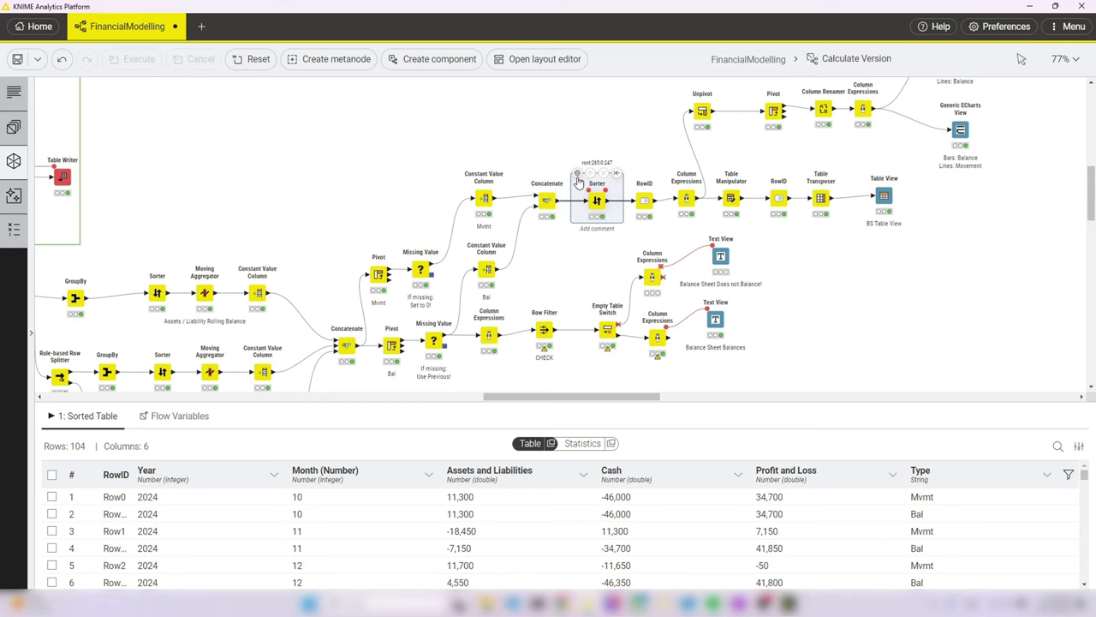
# - Set the Sorter's third criterion, Type, to Descending and apply
pyautogui.click(578, 175)
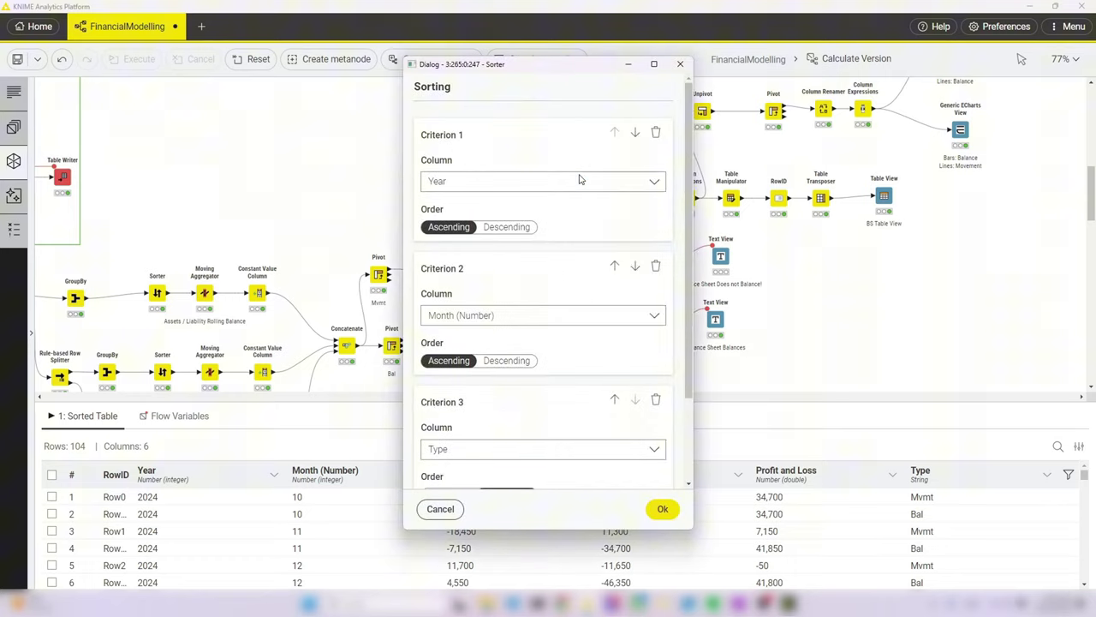
pyautogui.scroll(-3, 514, 368)
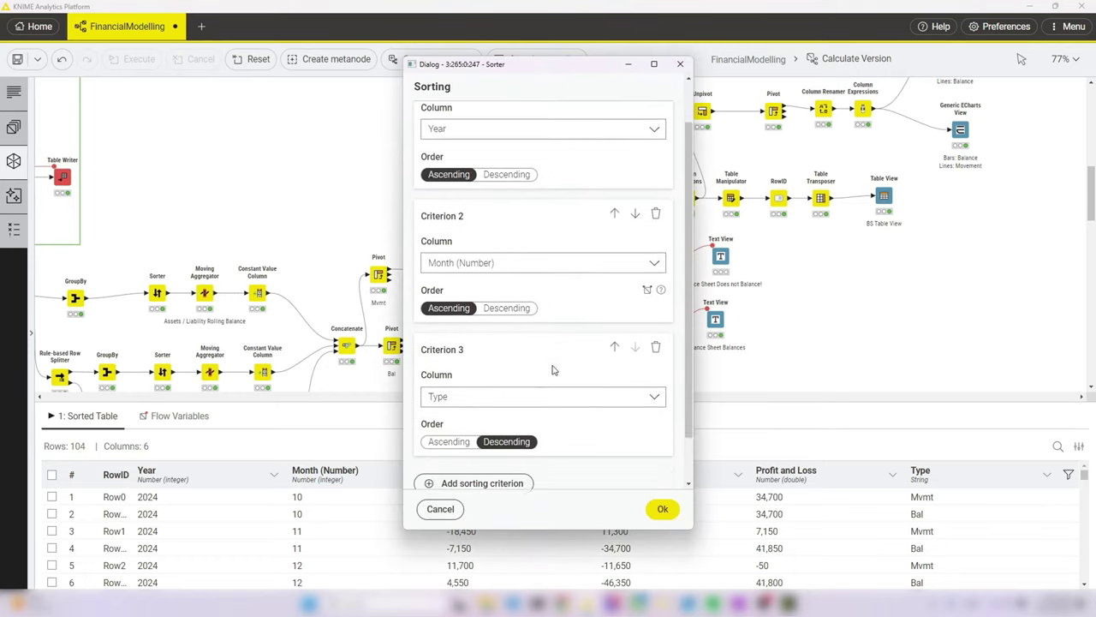
pyautogui.click(505, 387)
pyautogui.click(663, 509)
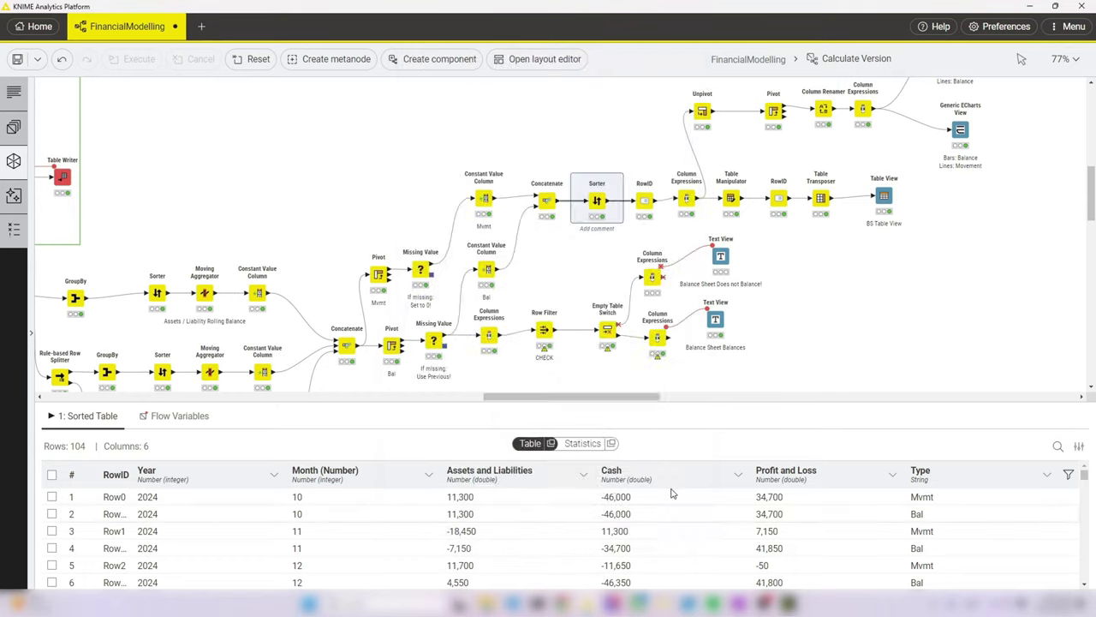
# - Review the YY-mm expression joining Year, Month (Number) and Type, closing it unchanged
pyautogui.click(688, 198)
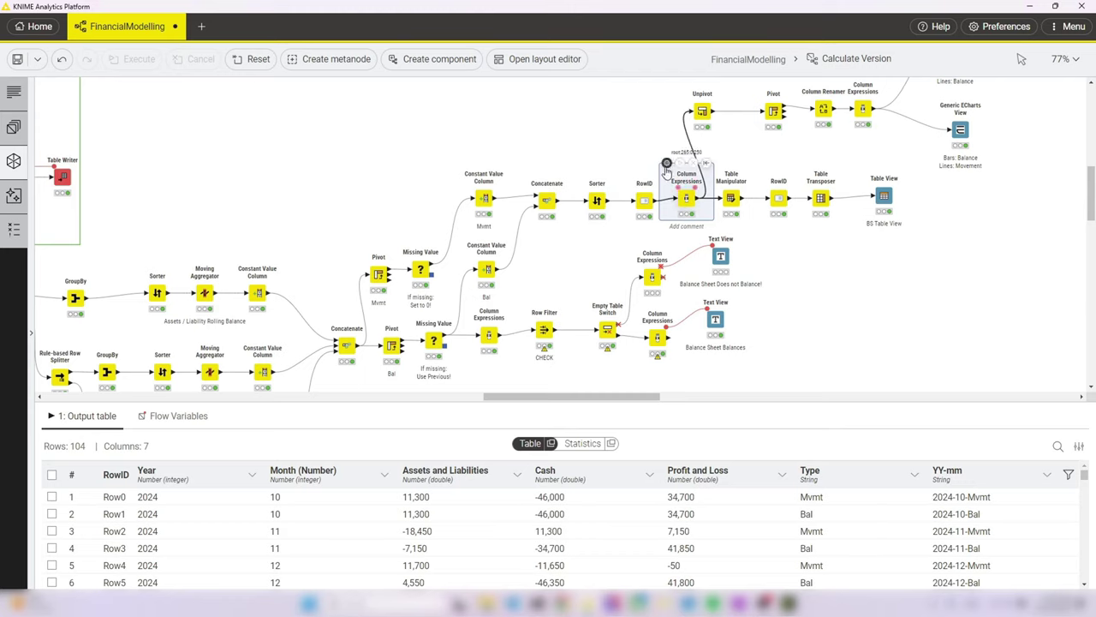
pyautogui.click(667, 164)
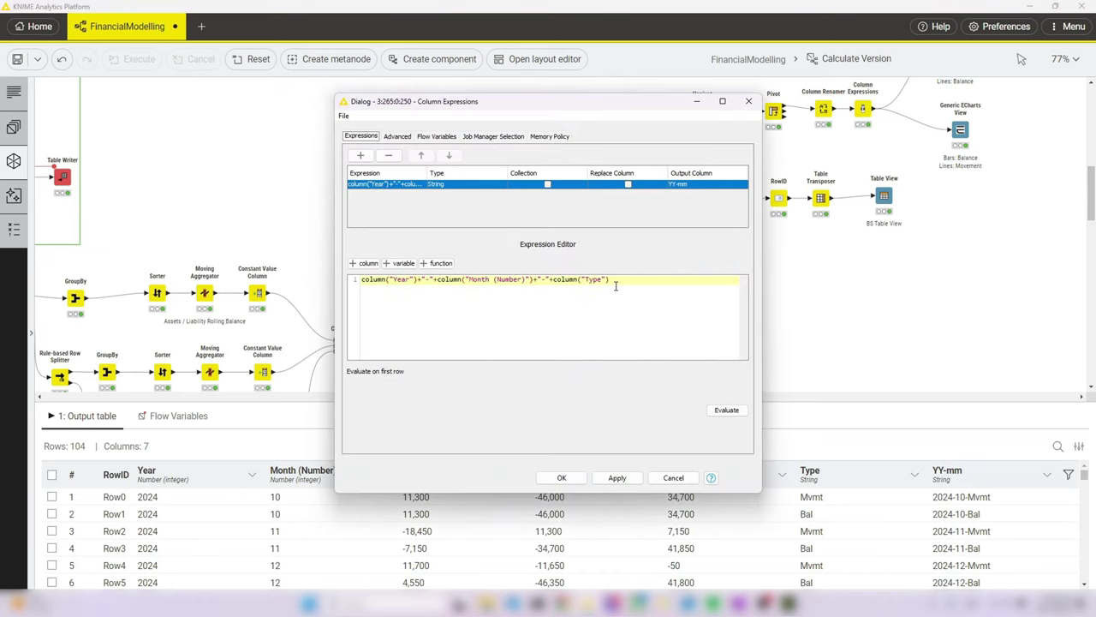
pyautogui.moveTo(615, 286); pyautogui.dragTo(362, 280)
pyautogui.click(562, 477)
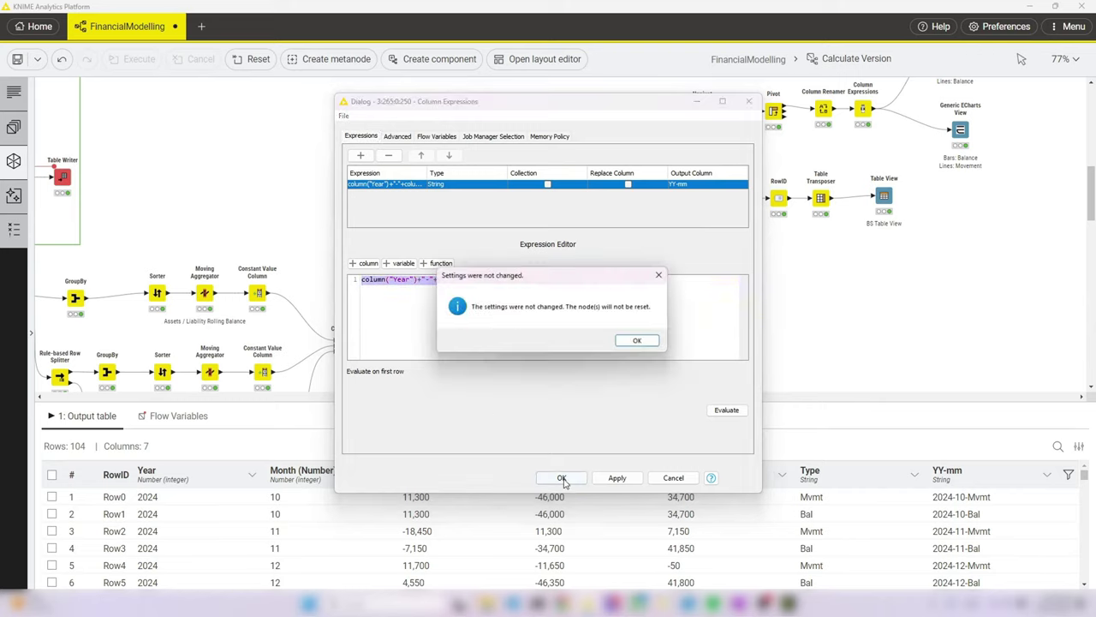
pyautogui.click(632, 340)
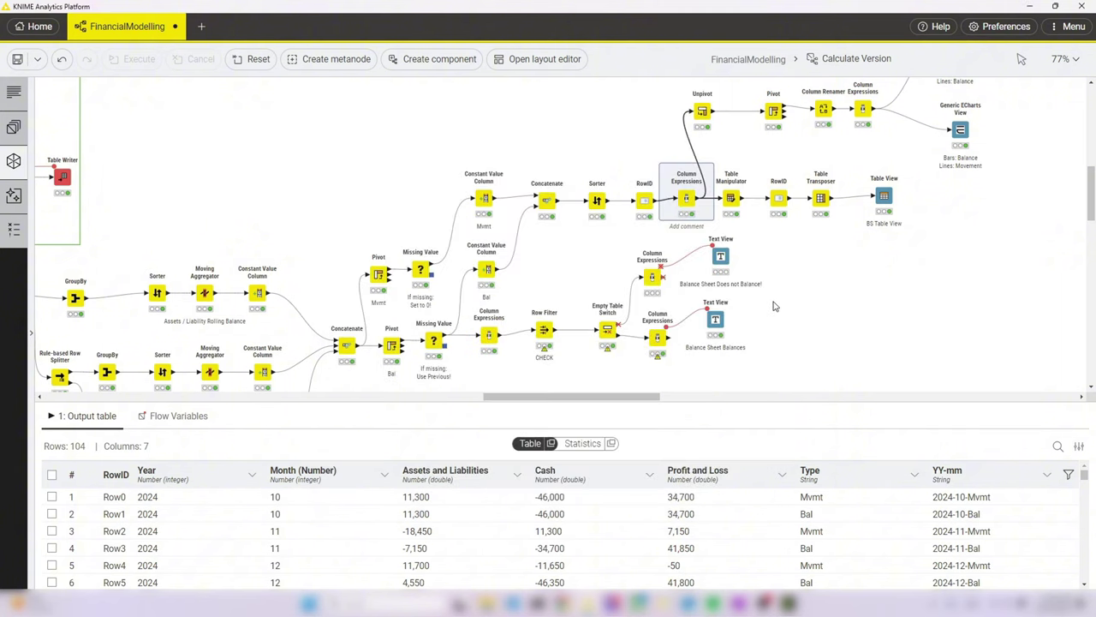
# - Widen the RowID output's ID column to read full IDs like 2024-10-Mvmt
pyautogui.scroll(2, 803, 327)
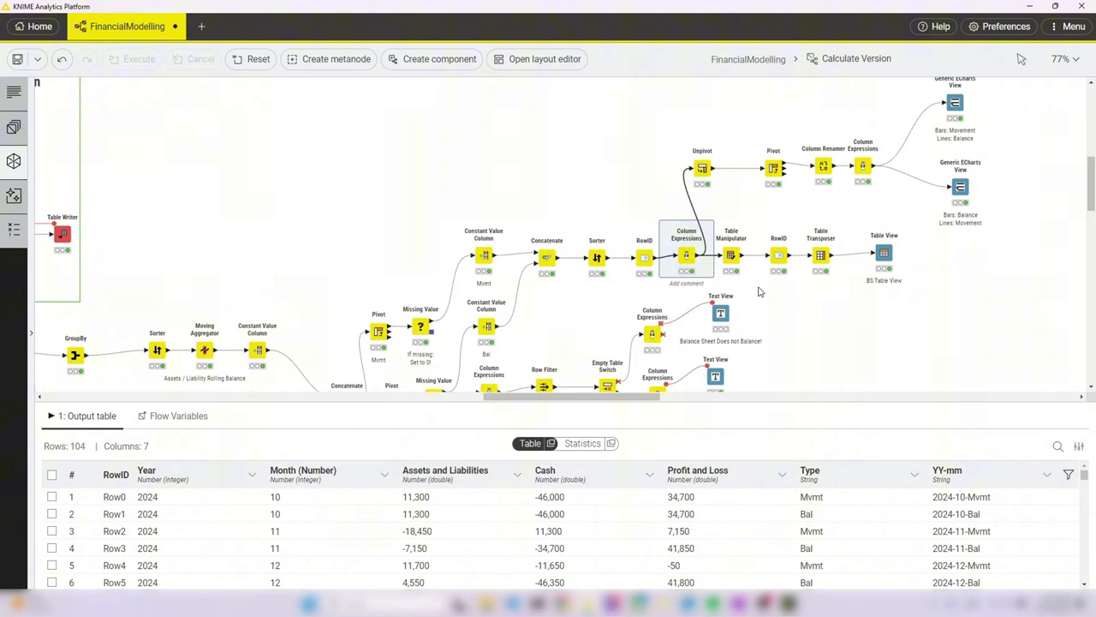
pyautogui.moveTo(730, 255)
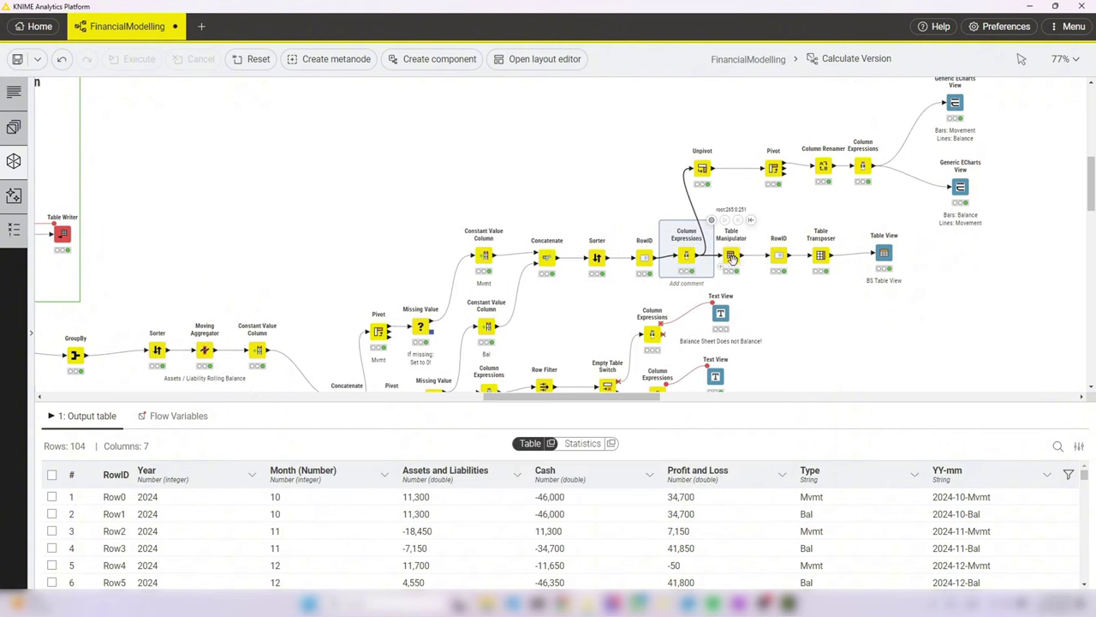
pyautogui.click(732, 256)
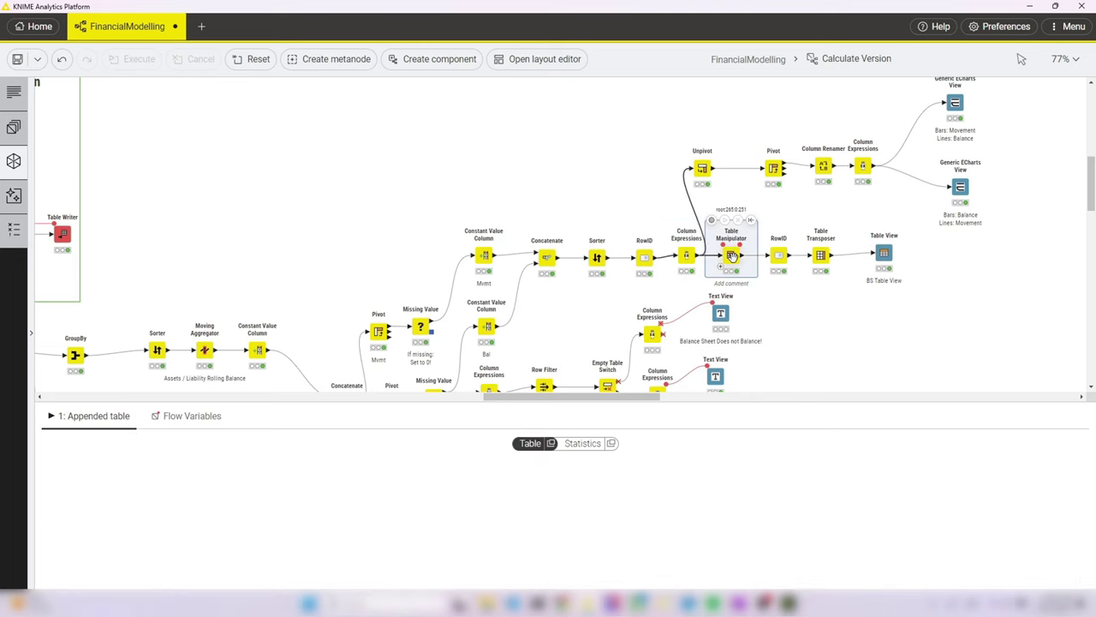
pyautogui.click(780, 256)
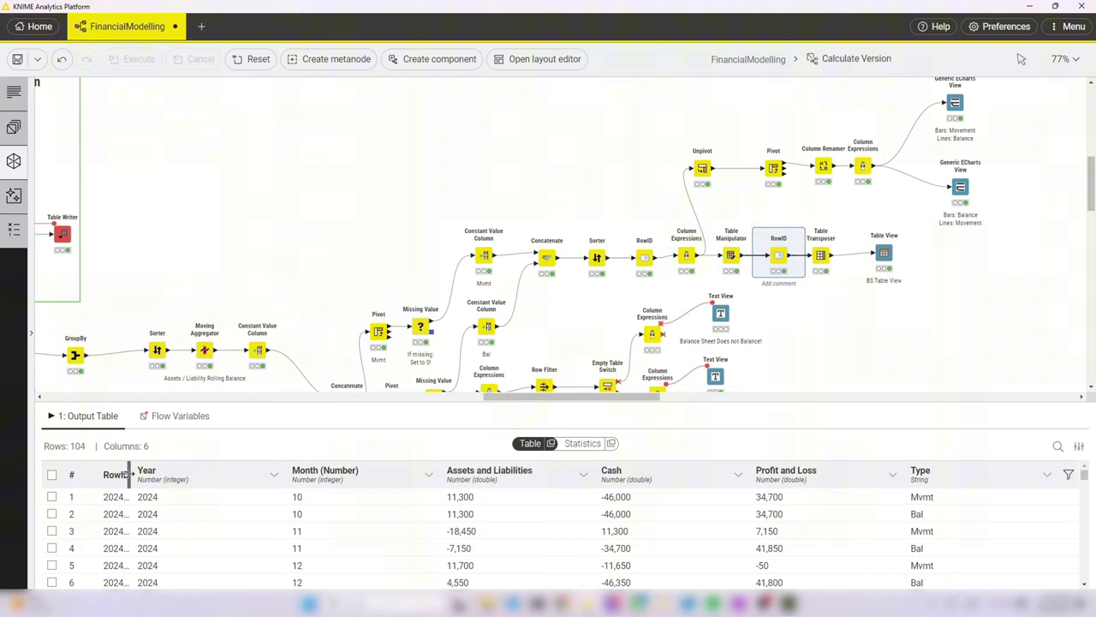
pyautogui.moveTo(132, 478); pyautogui.dragTo(219, 478)
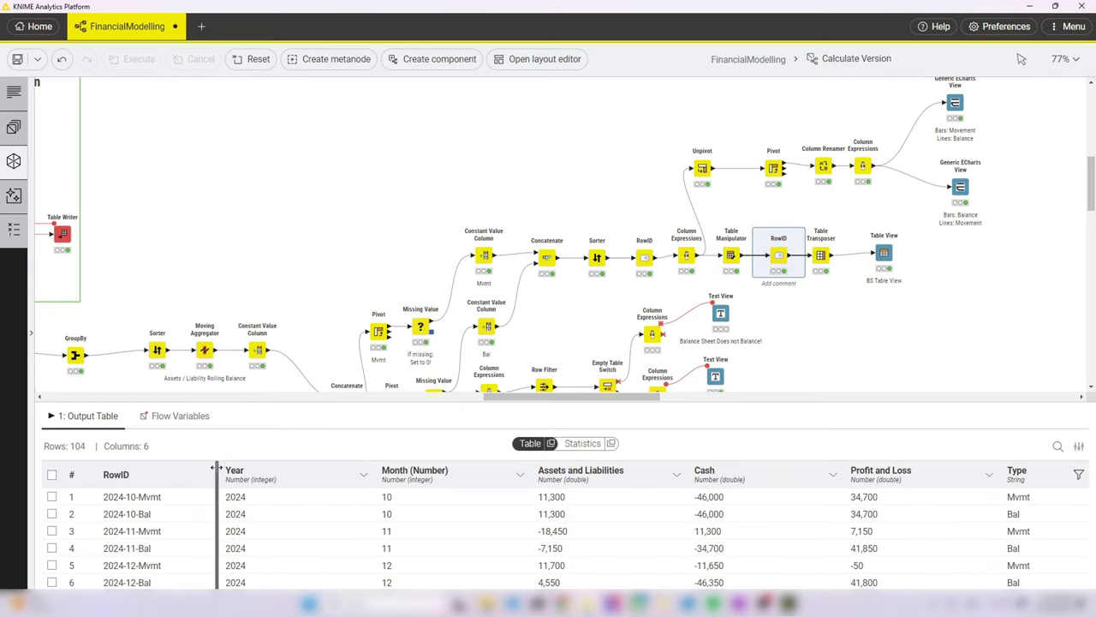
pyautogui.click(167, 495)
pyautogui.moveTo(771, 248)
# - Keep YY-mm as the row ID column, then show the transposed Balance Sheet table view
pyautogui.click(759, 229)
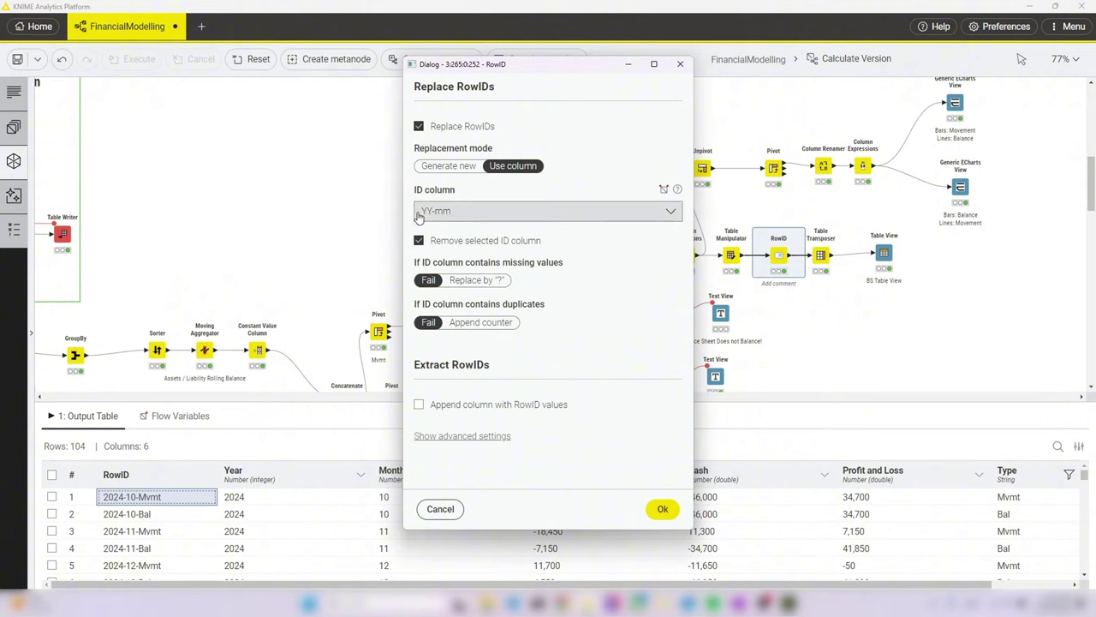
pyautogui.click(672, 518)
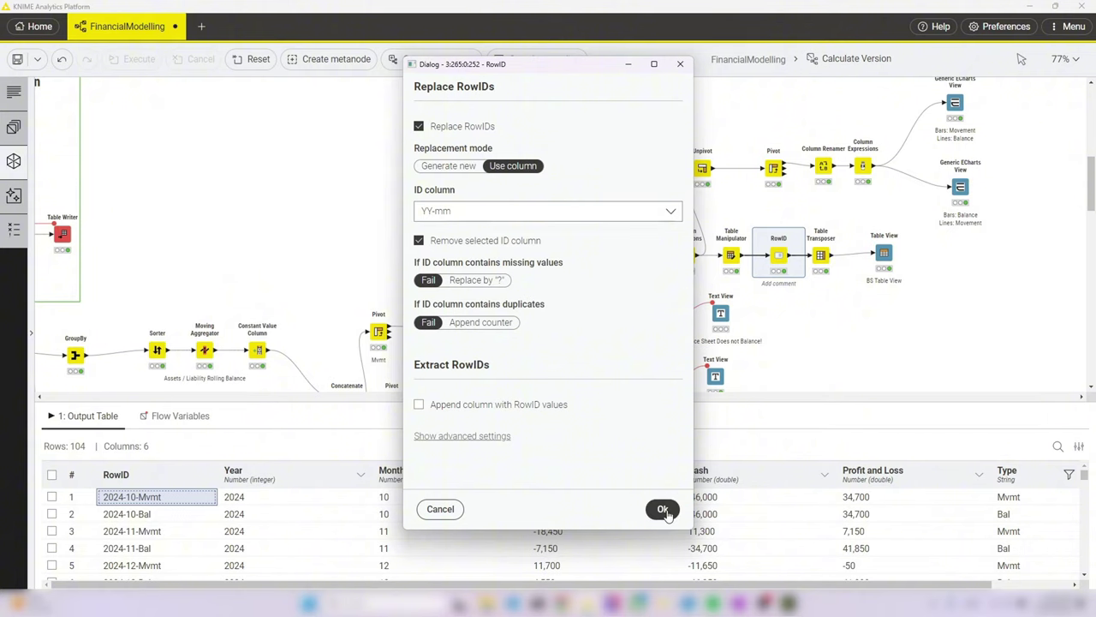
pyautogui.click(821, 256)
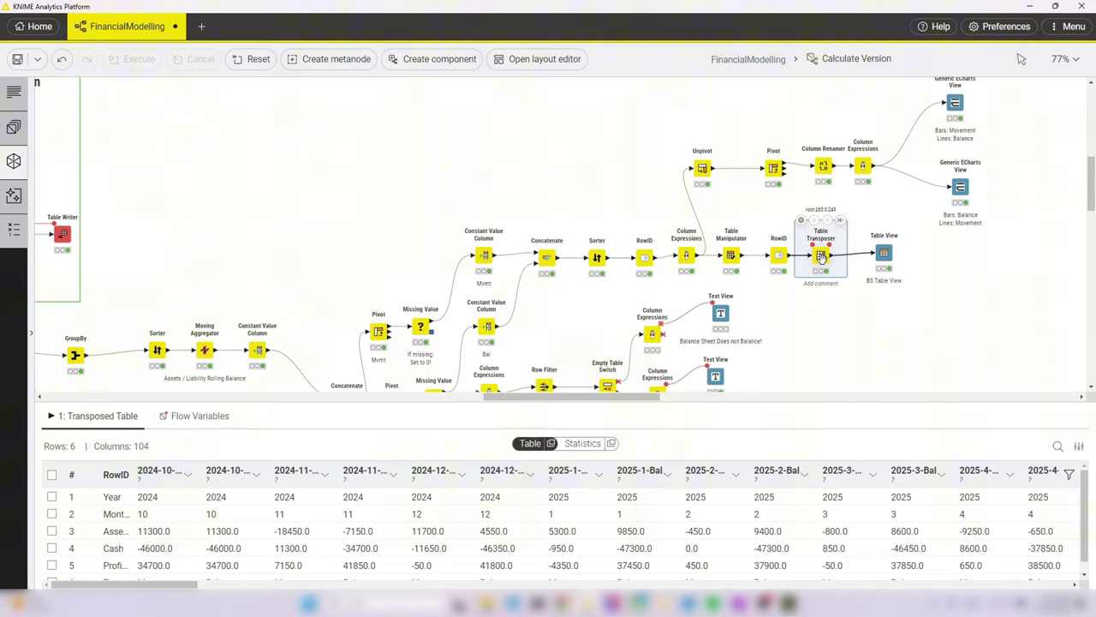
pyautogui.click(883, 255)
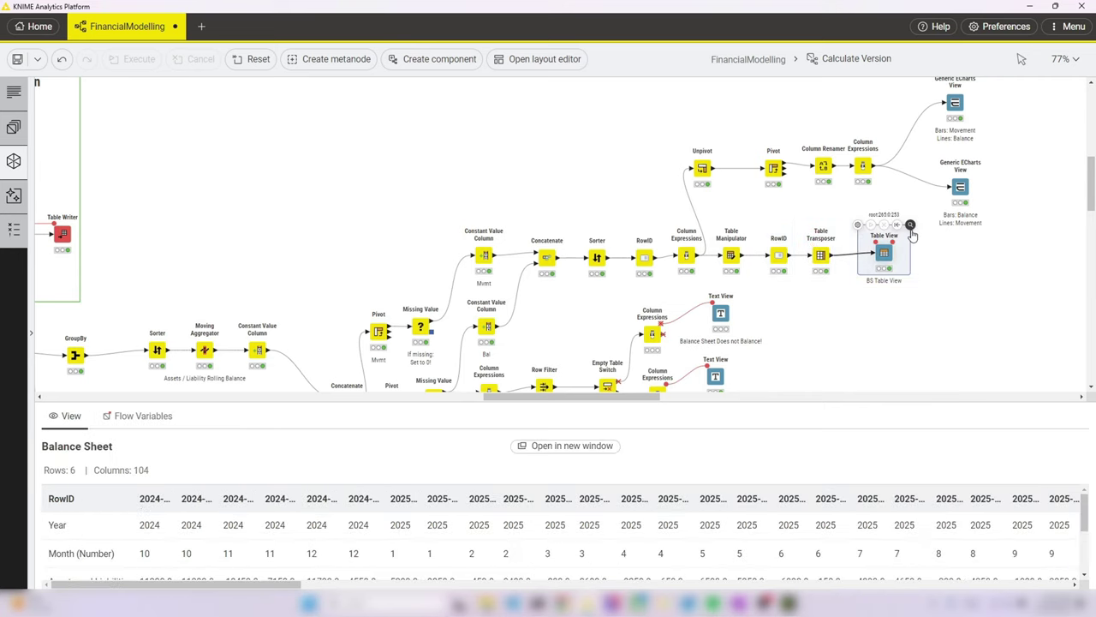
pyautogui.click(910, 225)
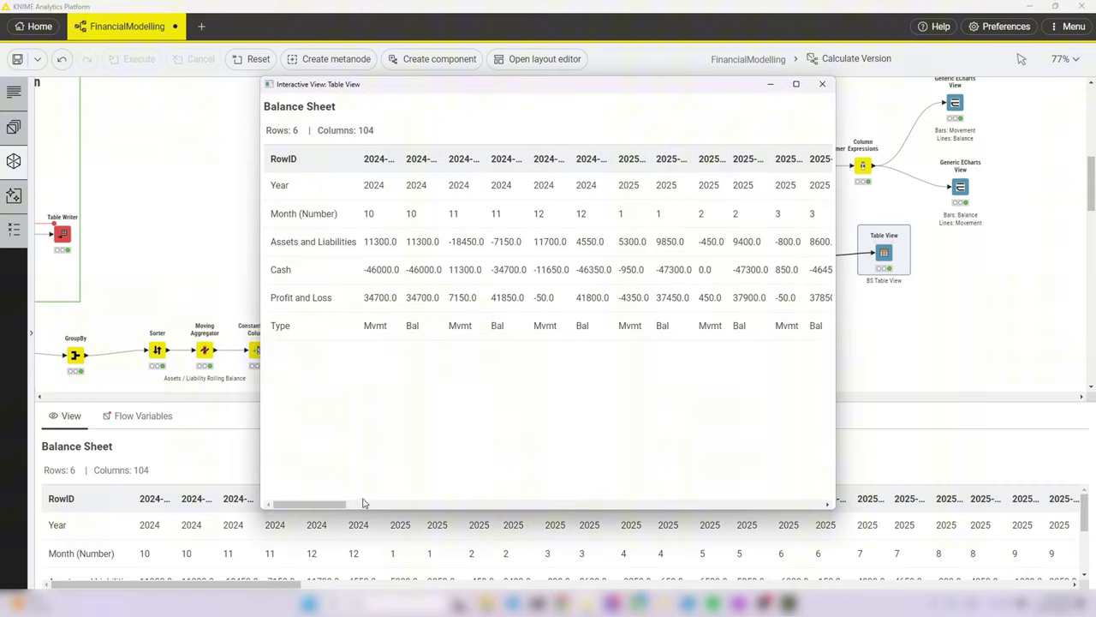
pyautogui.click(358, 504)
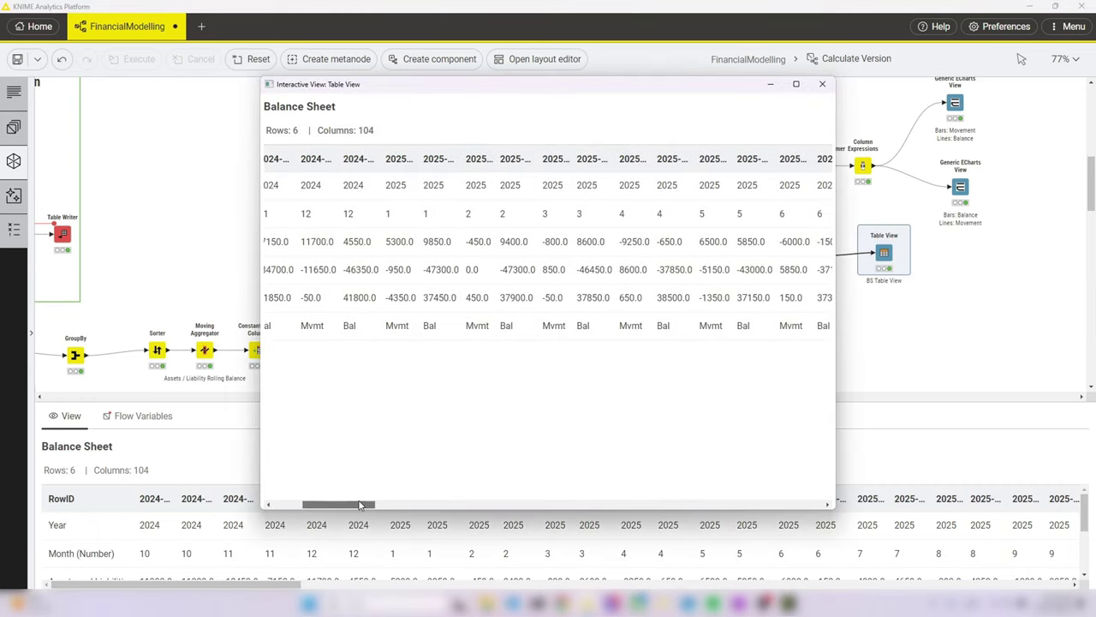
pyautogui.moveTo(358, 503); pyautogui.dragTo(315, 504)
pyautogui.click(795, 83)
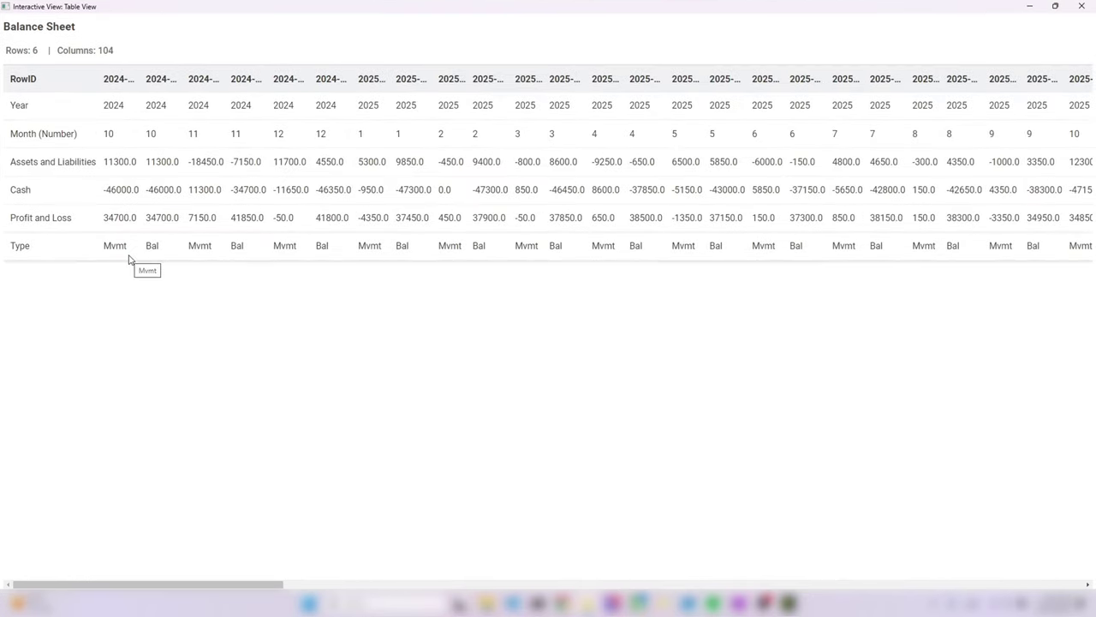
pyautogui.click(1082, 6)
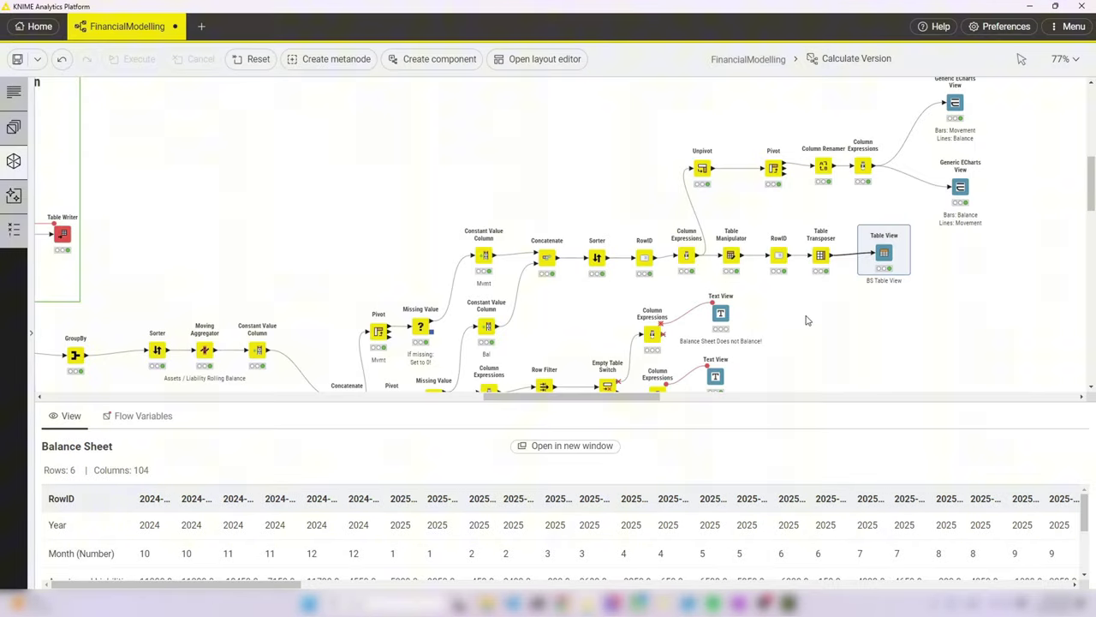
# - Inspect the Unpivot, Column Expressions, Pivot and Column Renamer outputs feeding the charts
pyautogui.click(702, 167)
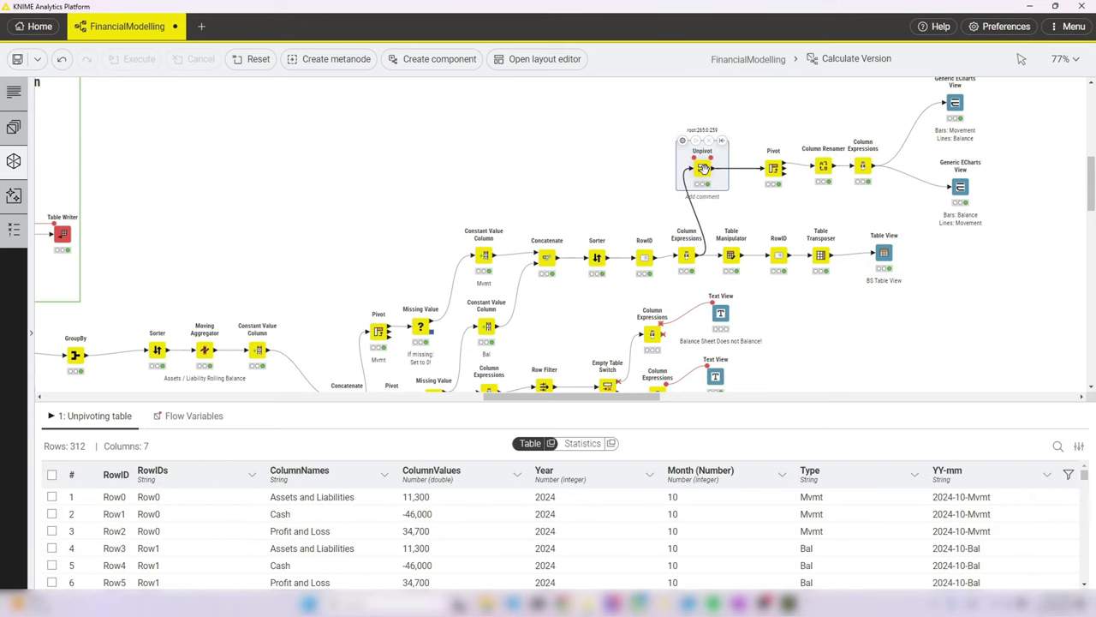
pyautogui.click(683, 257)
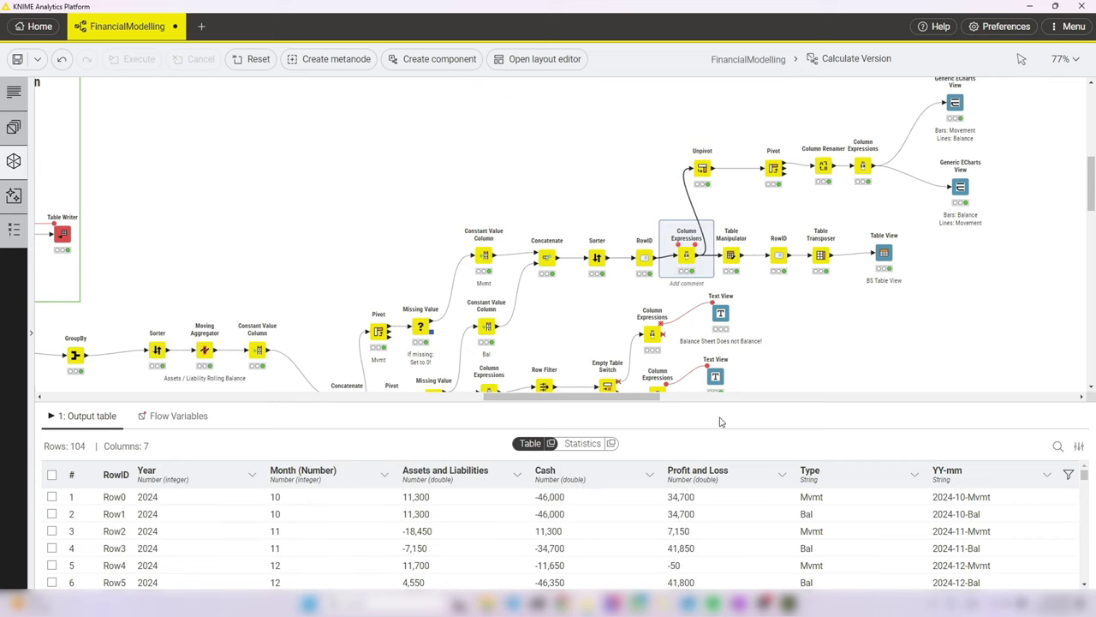
pyautogui.click(702, 167)
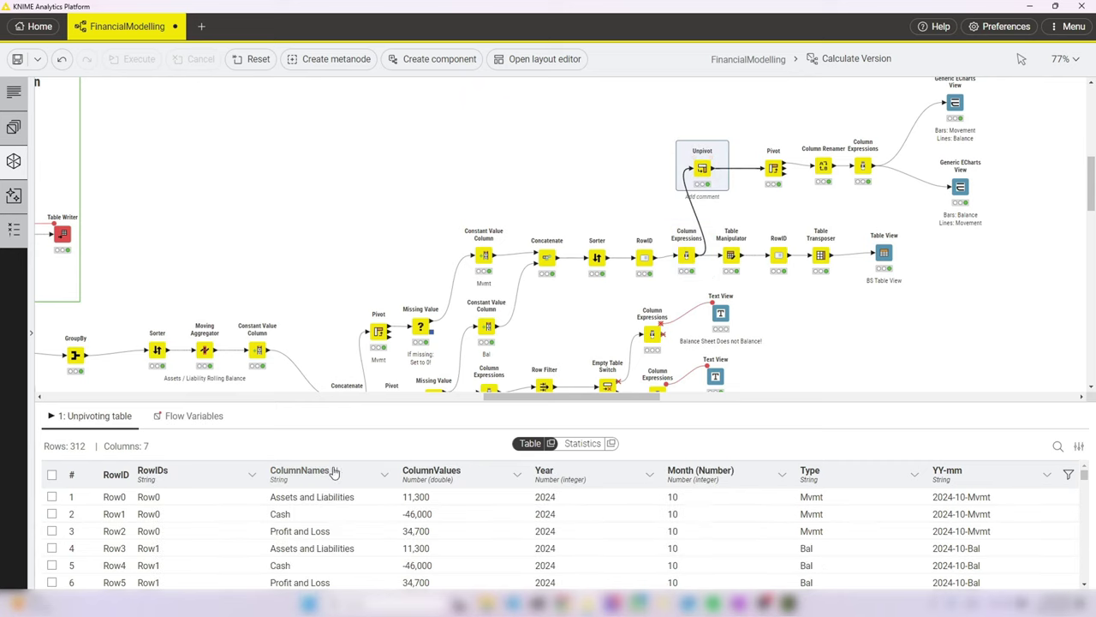
pyautogui.click(774, 167)
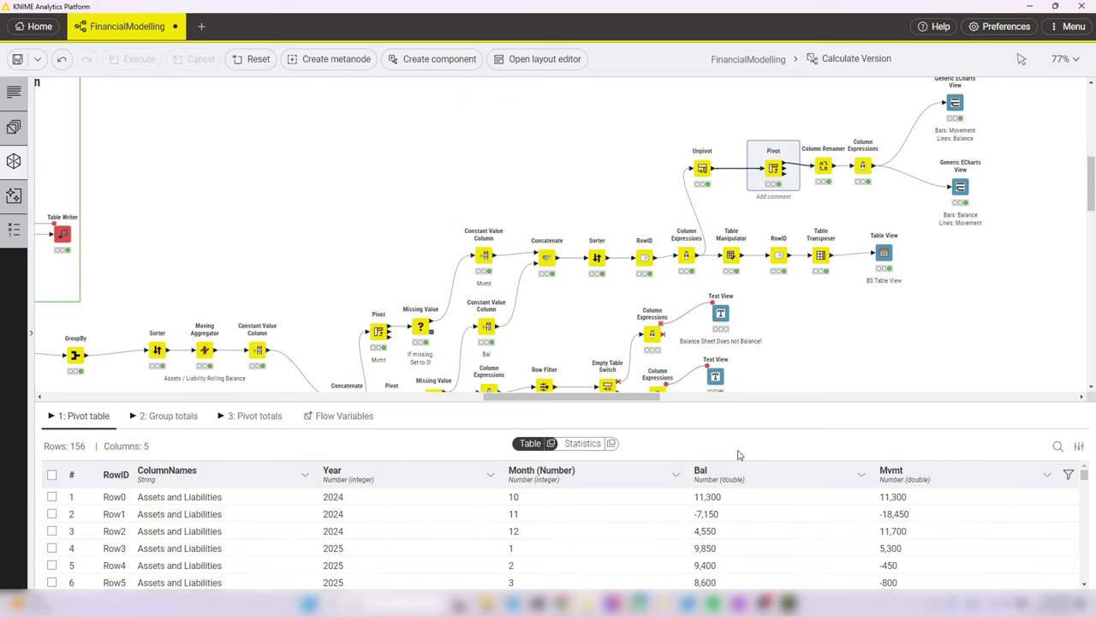
pyautogui.click(823, 166)
pyautogui.click(864, 168)
pyautogui.scroll(1, 866, 175)
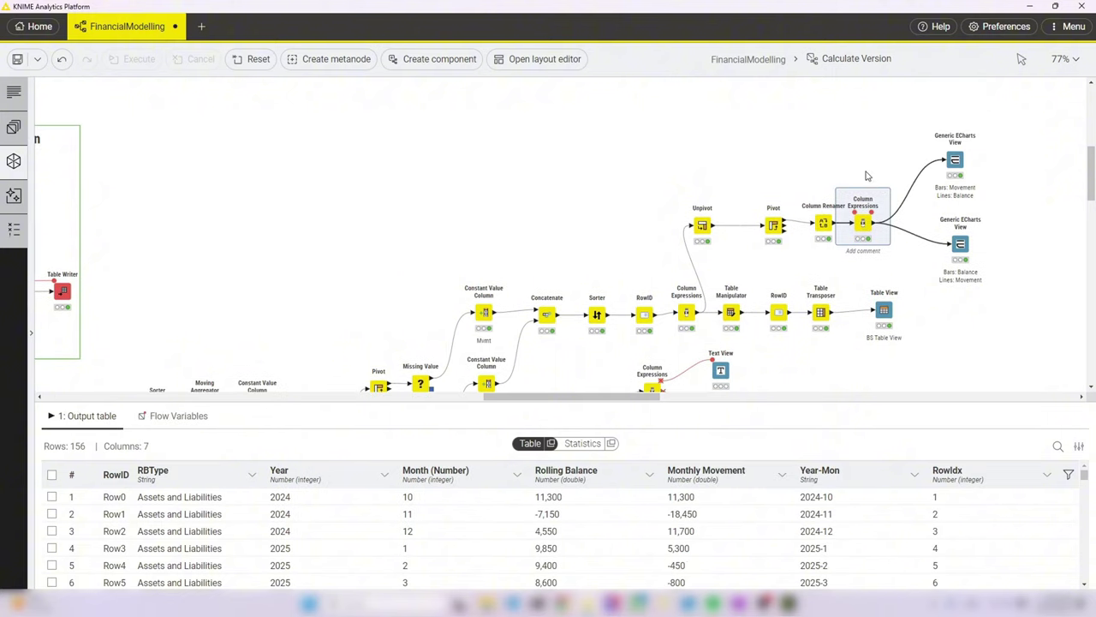
# - Compare the Option 1 and Option 2 balance/movement charts and open the chart in its own window
pyautogui.click(955, 161)
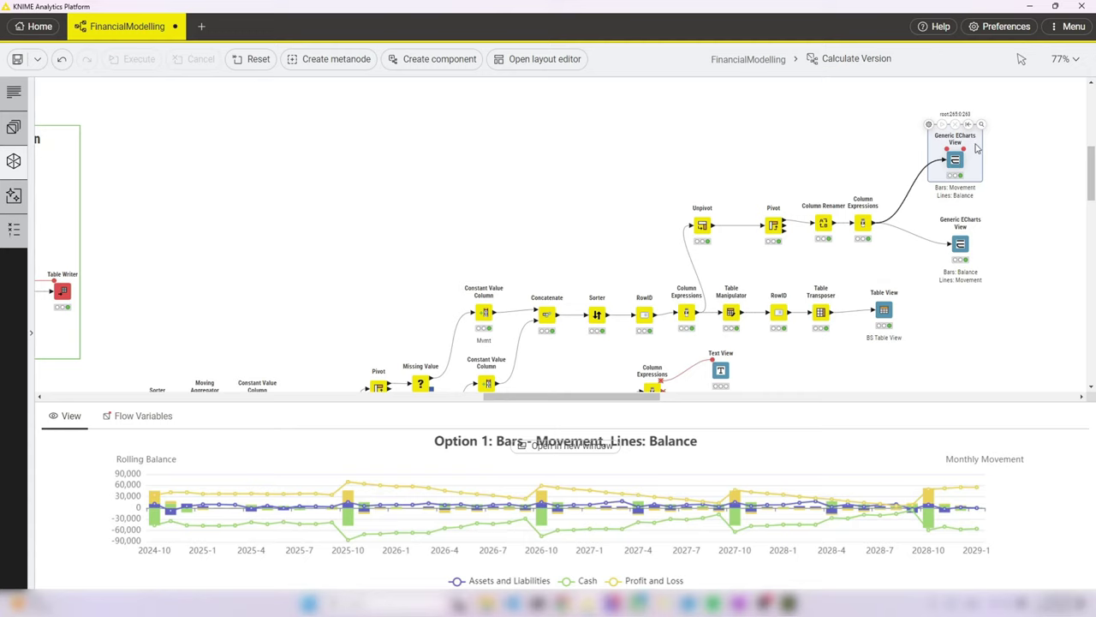
pyautogui.click(957, 247)
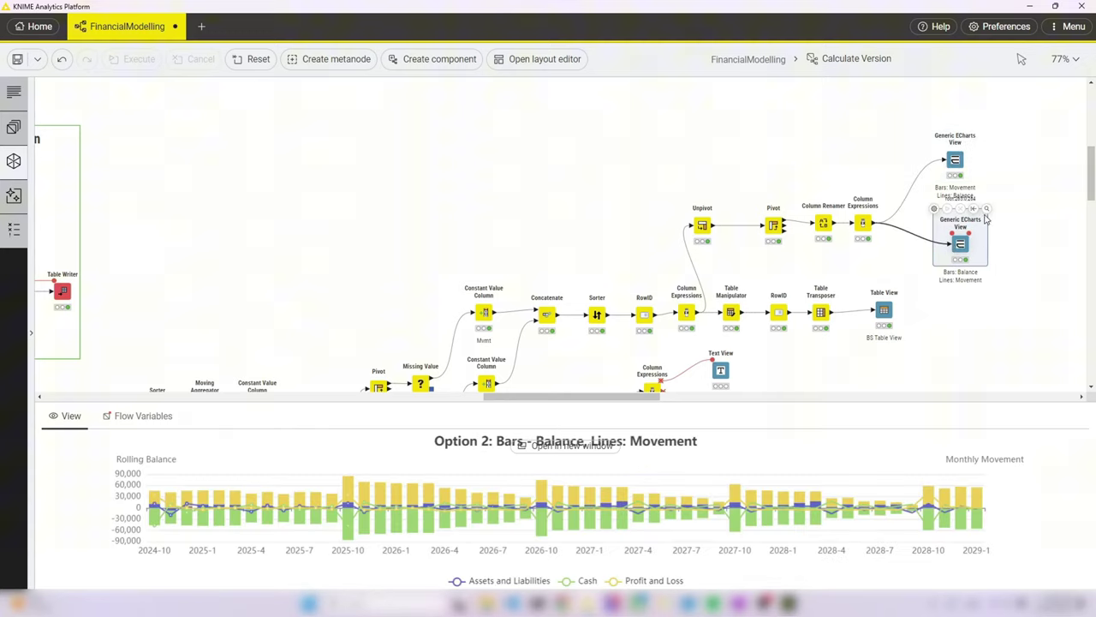
pyautogui.click(987, 209)
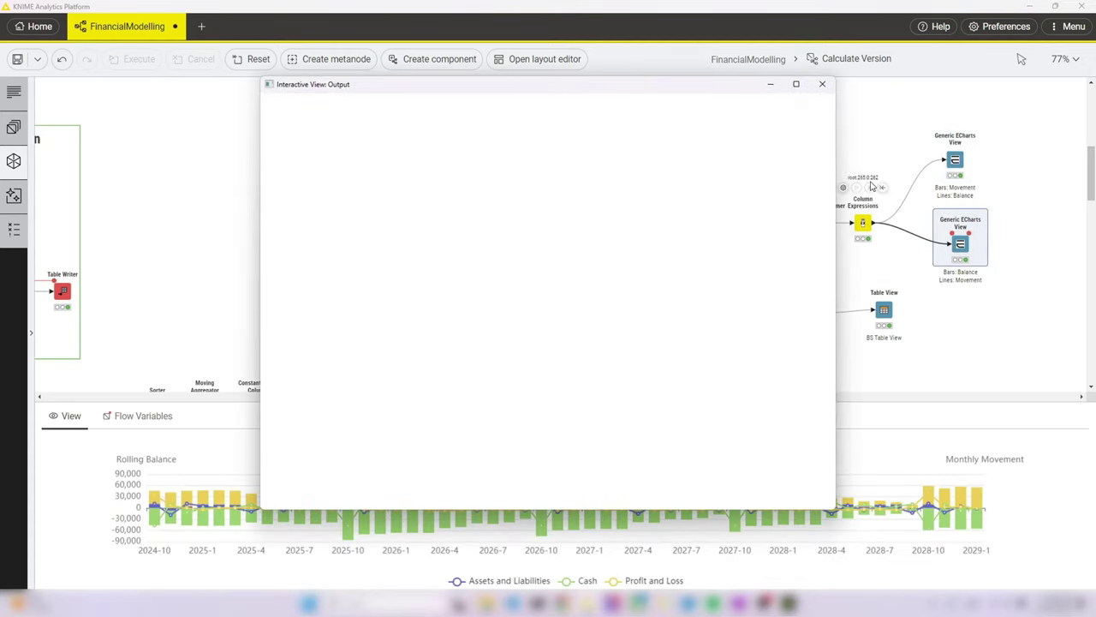
# - Maximize the chart window to read balance and movement values, then close it
pyautogui.click(796, 83)
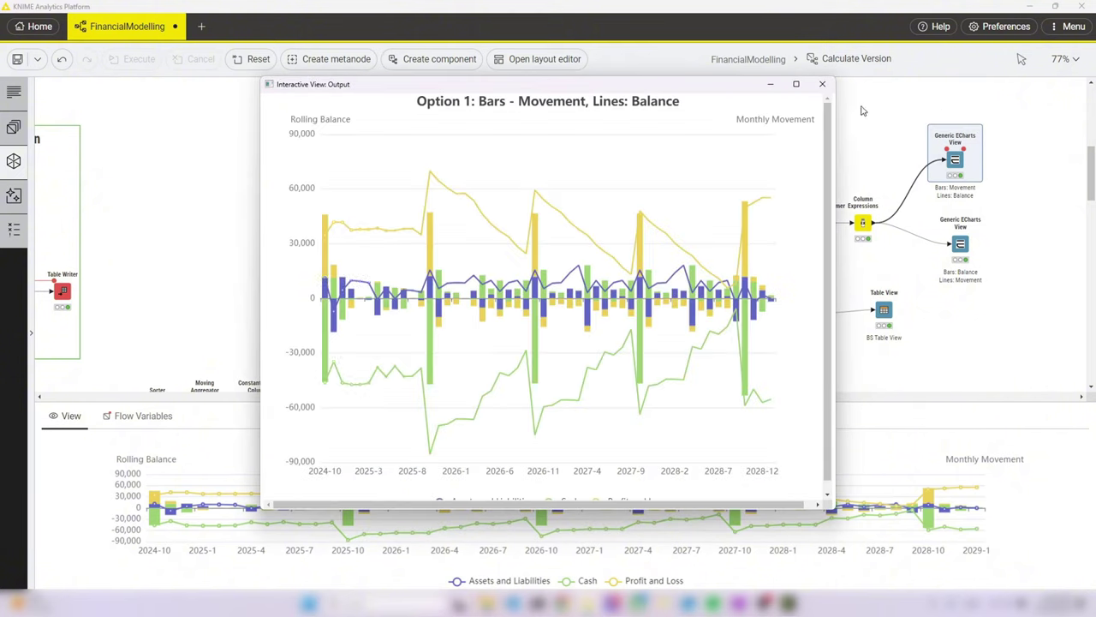
pyautogui.click(796, 84)
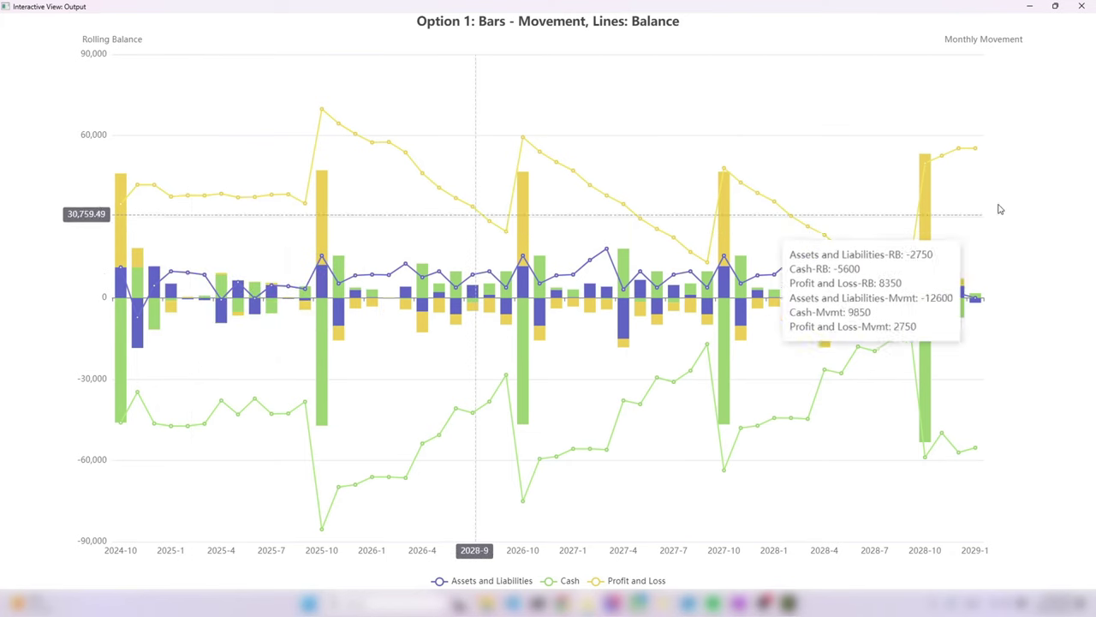
pyautogui.click(1086, 7)
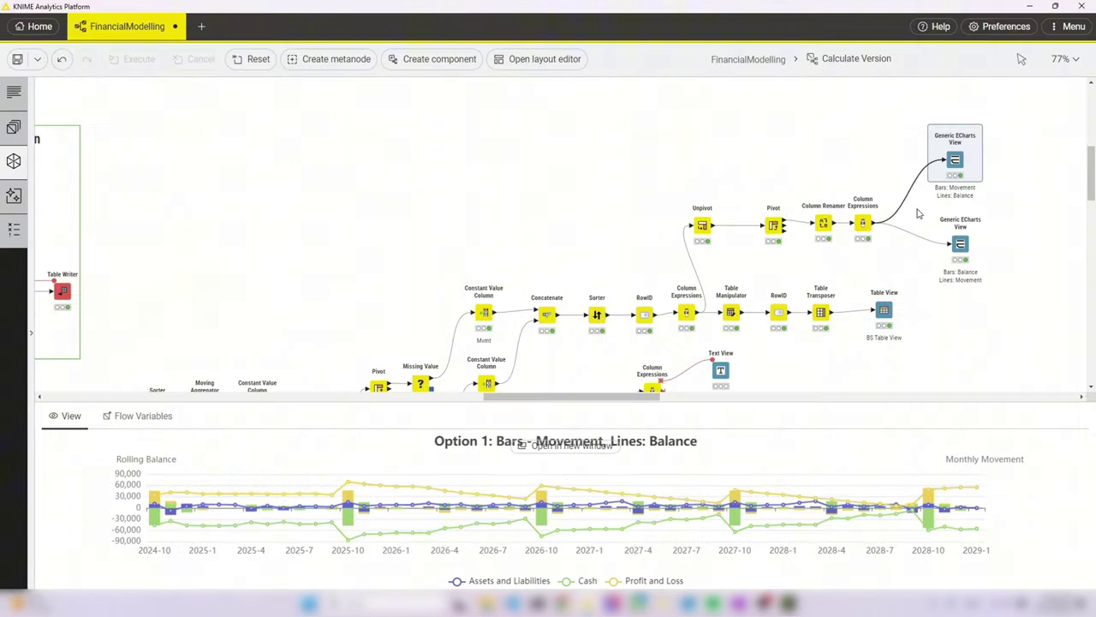
# - Scroll the canvas down to the P+L Sankey branch of the FinancialModelling_Part3 workflow
pyautogui.scroll(-2, 1028, 240)
pyautogui.scroll(-4, 1028, 240)
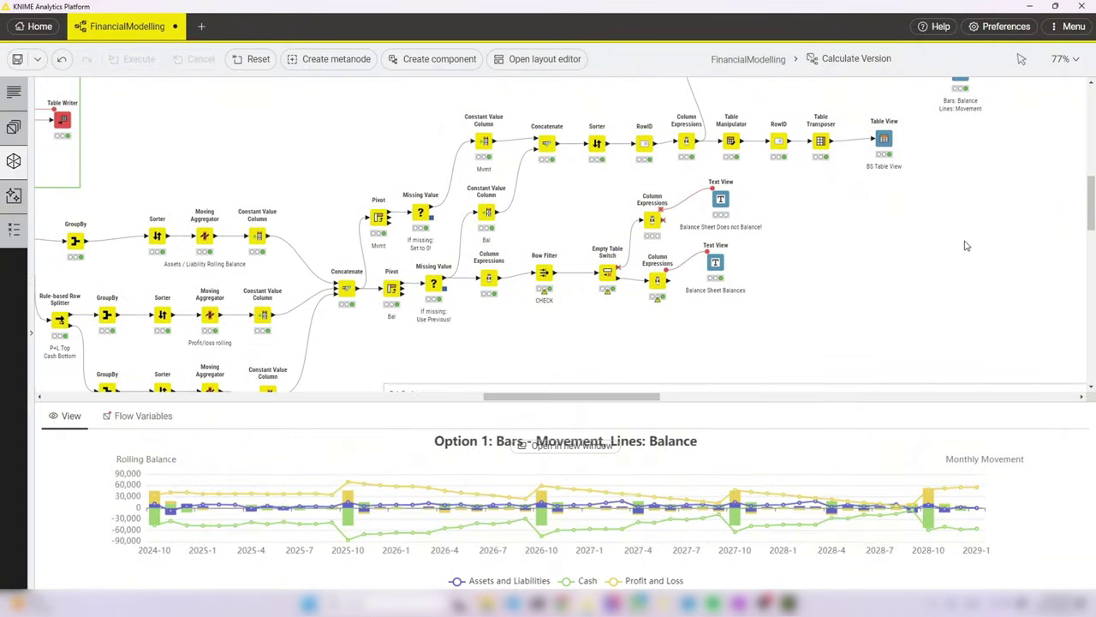
pyautogui.scroll(-2, 796, 296)
pyautogui.scroll(-10, 796, 296)
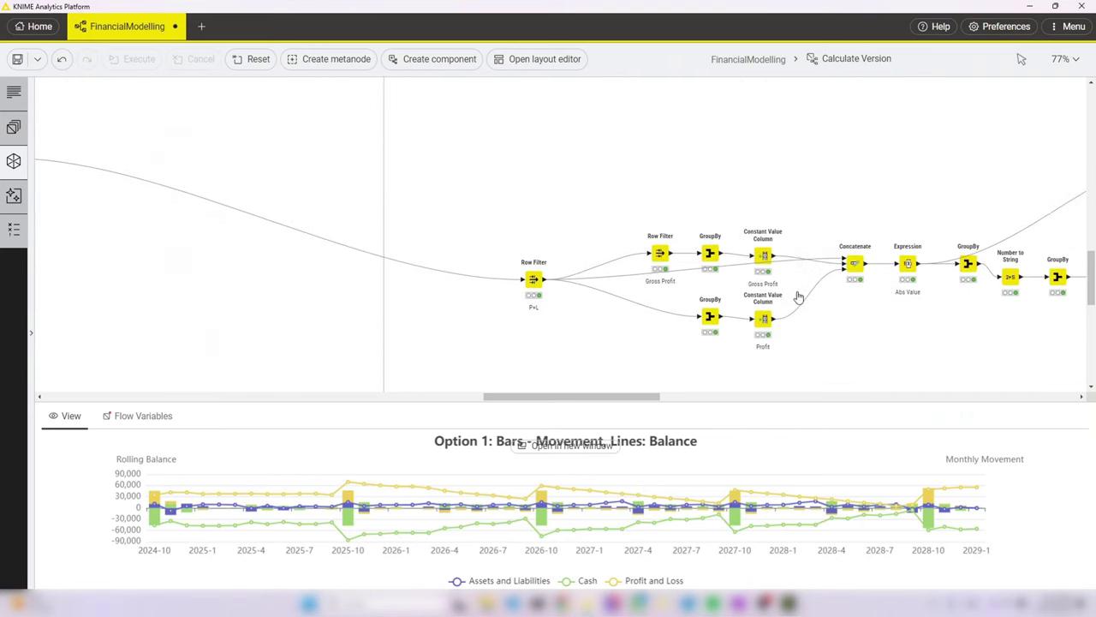
pyautogui.moveTo(646, 396); pyautogui.dragTo(923, 396)
pyautogui.scroll(4, 854, 338)
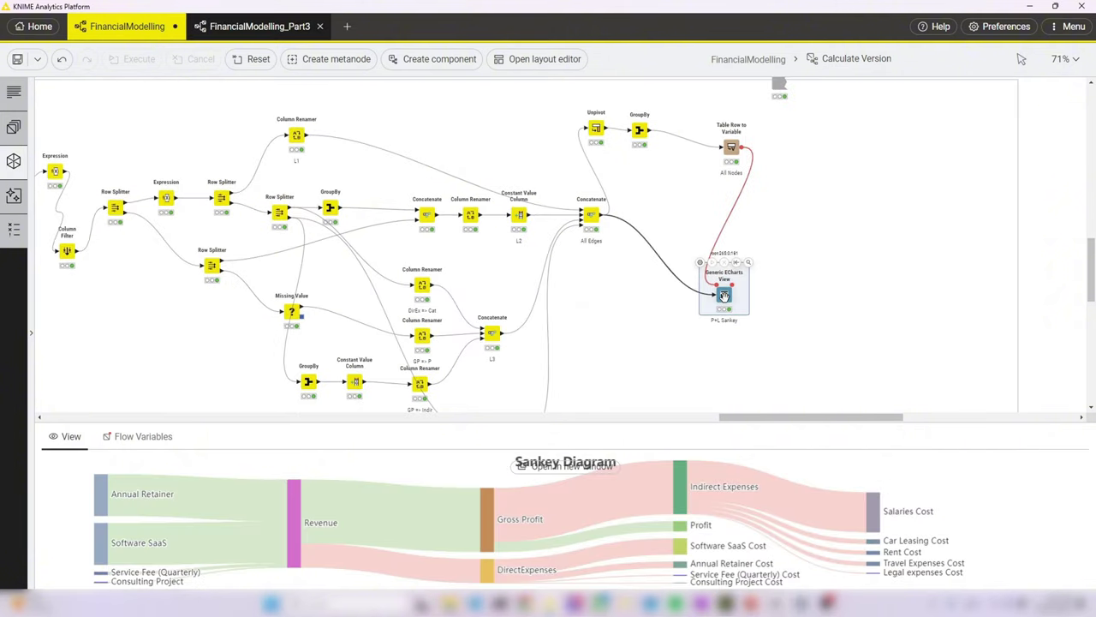
# - Open the P+L Sankey diagram full-screen in its own window and read the link values
pyautogui.click(748, 263)
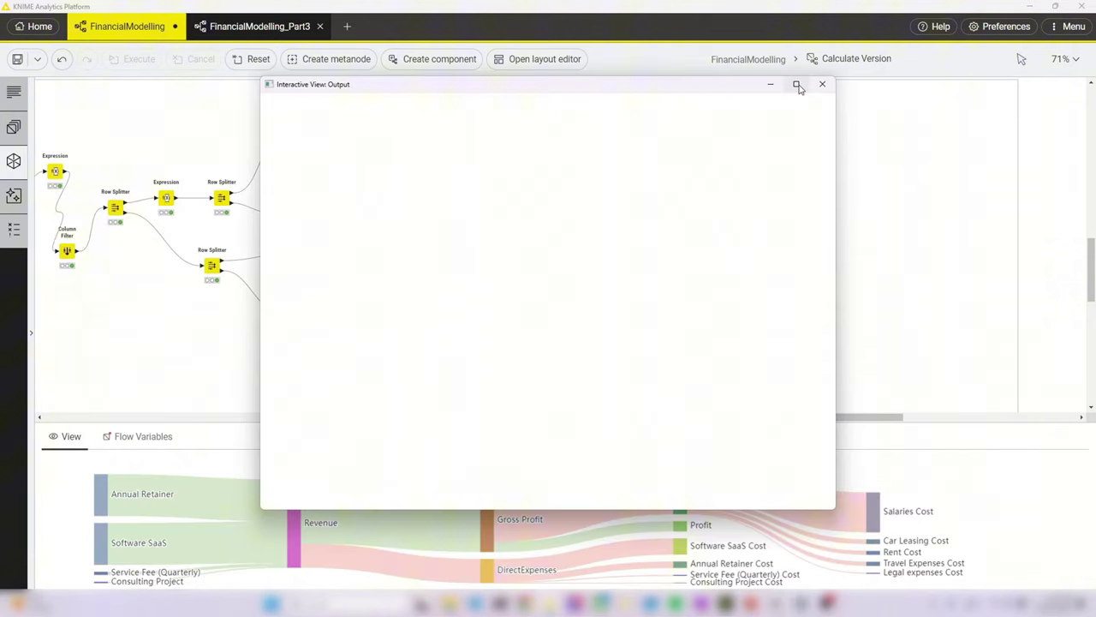
pyautogui.click(797, 85)
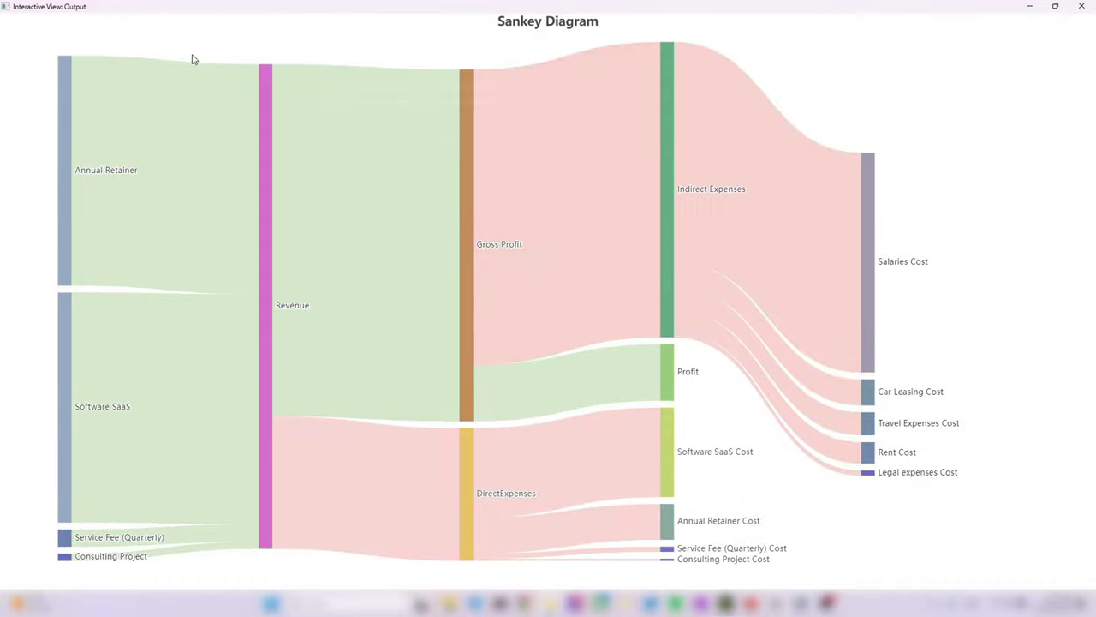
pyautogui.moveTo(140, 326)
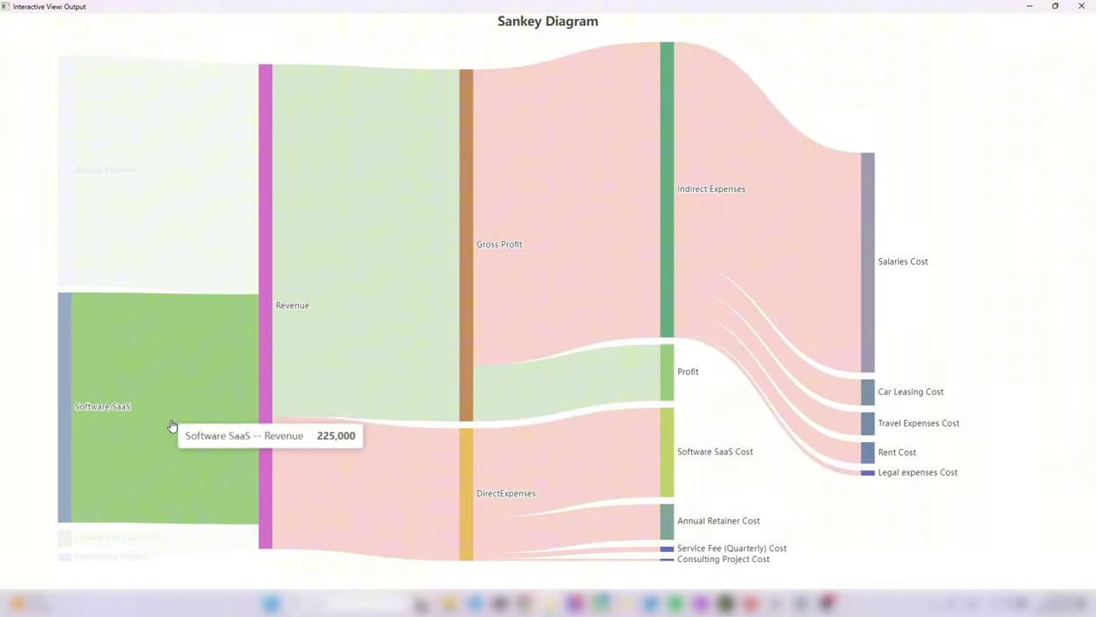
pyautogui.moveTo(316, 377)
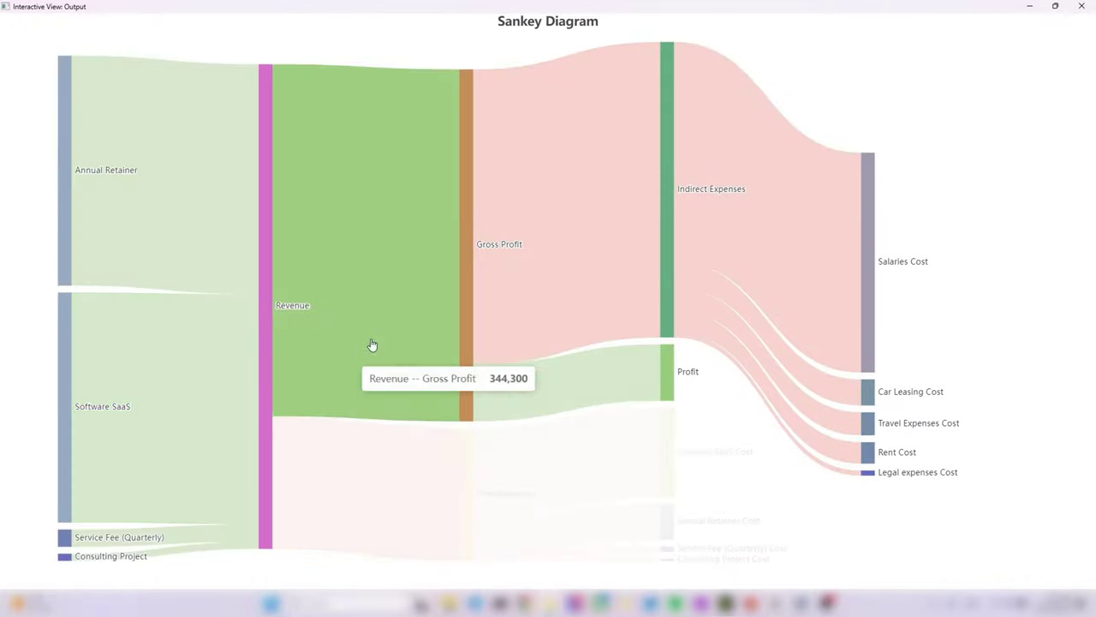
pyautogui.moveTo(605, 251)
pyautogui.moveTo(718, 456)
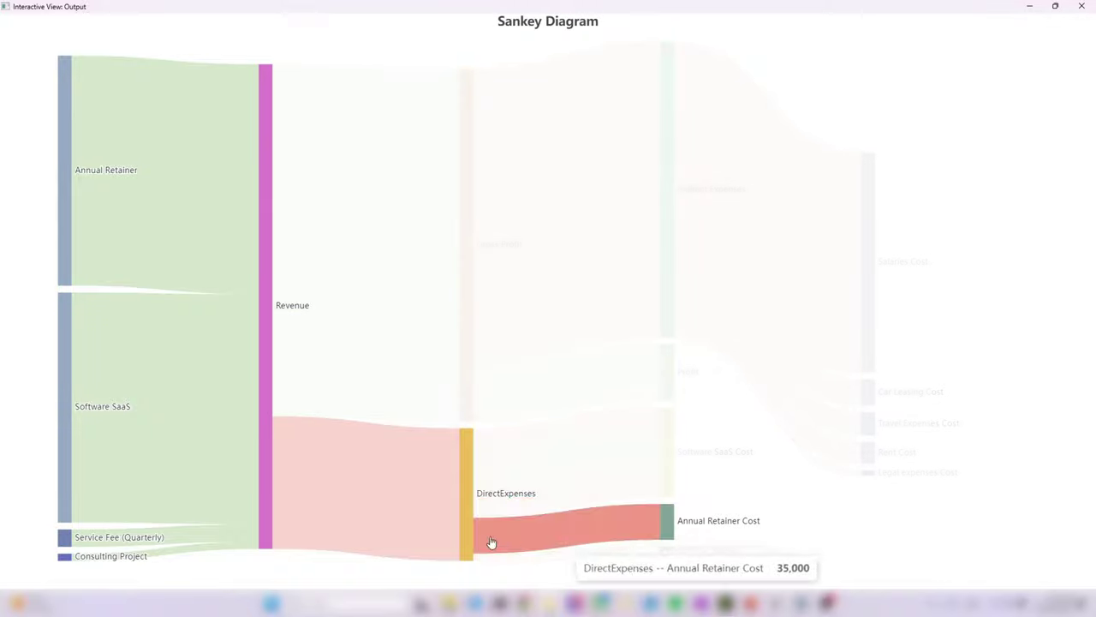
pyautogui.moveTo(459, 518)
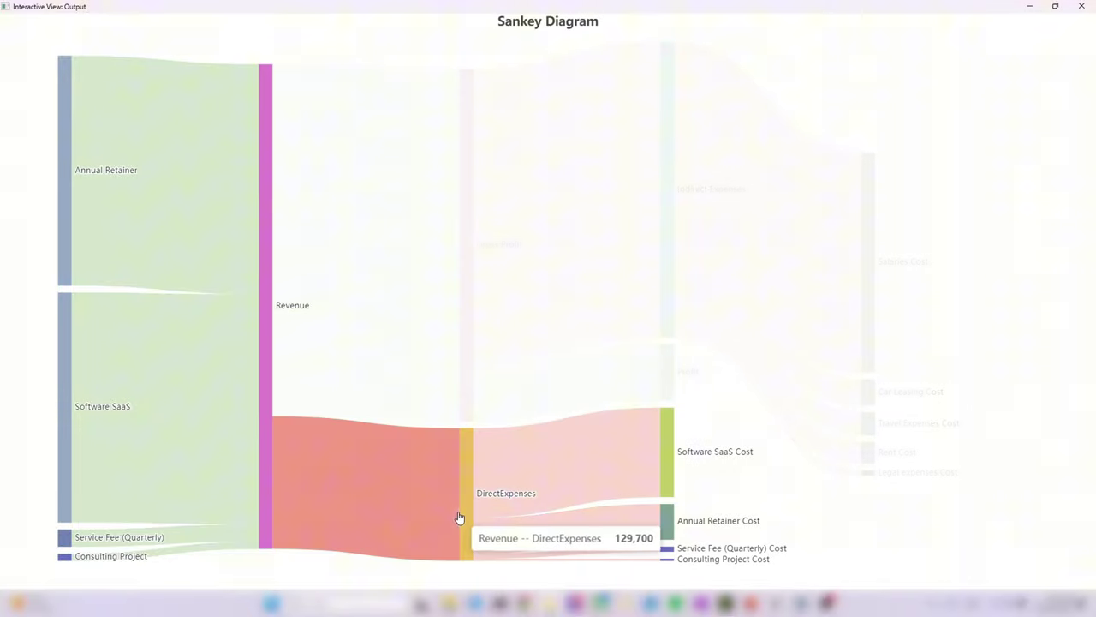